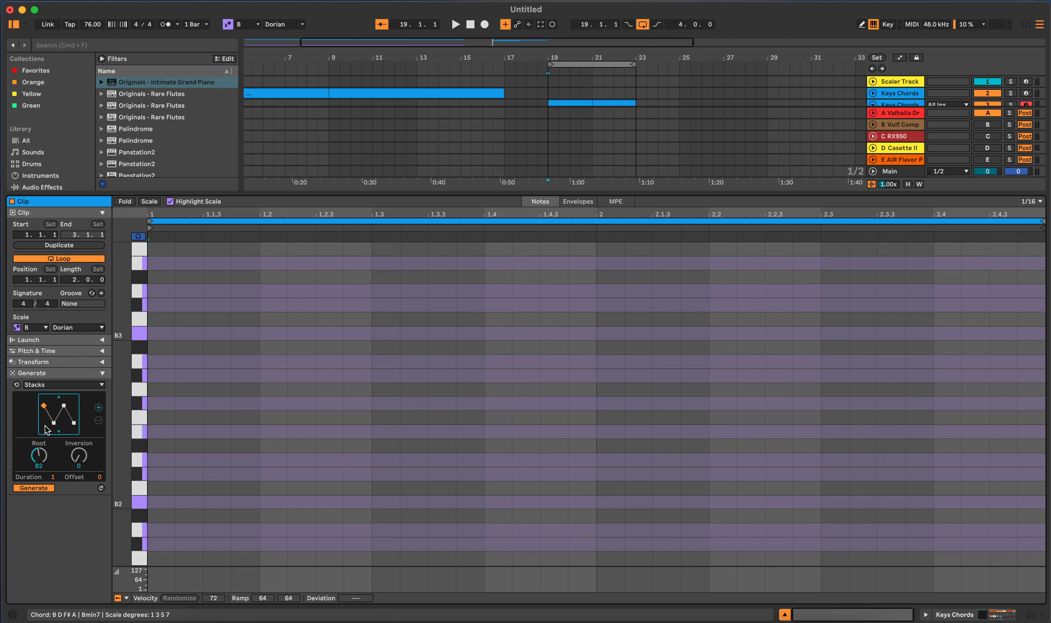
Generate a B minor triad with scale degrees 1 3 5 in Stacks, trying a C# root before setting the root to B2.
{"action": "left_click", "coordinate": [57, 431]}
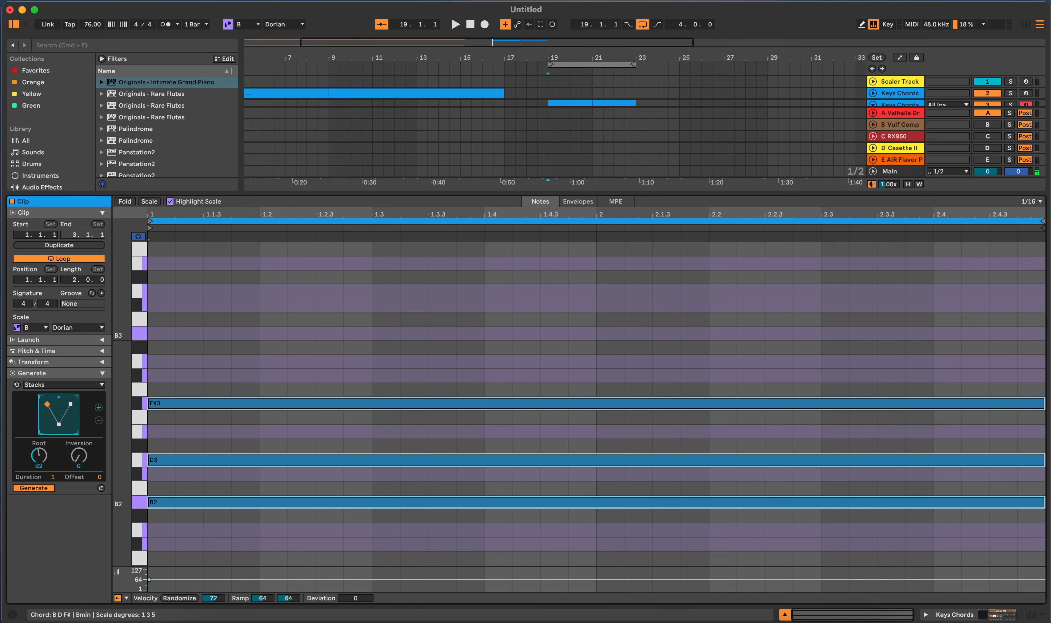
{"action": "left_click_drag", "start_coordinate": [57, 431], "coordinate": [39, 456]}
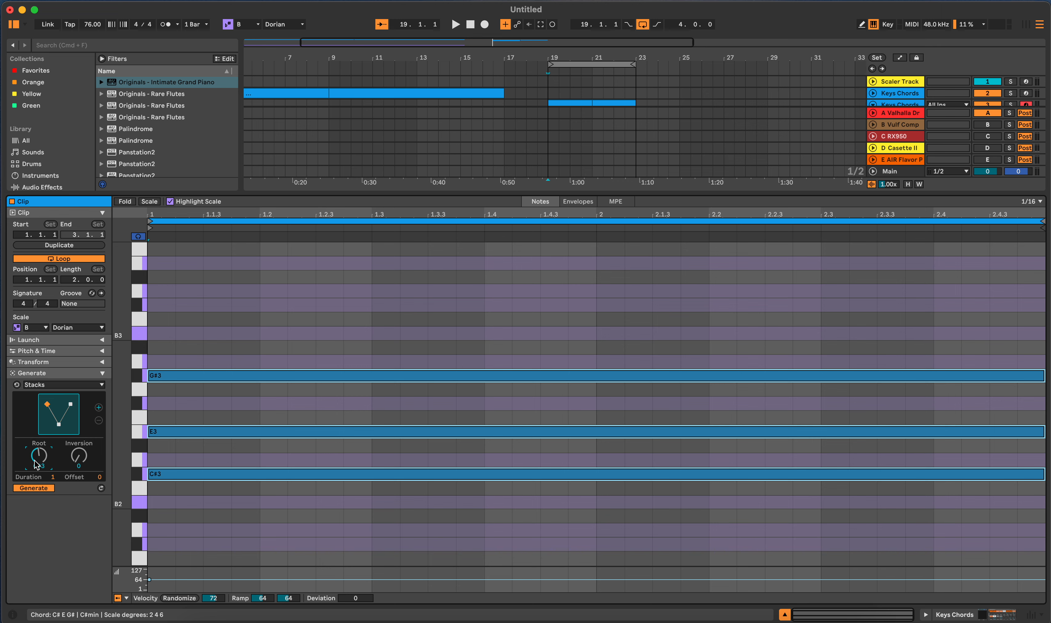
{"action": "mouse_move", "coordinate": [38, 455]}
{"action": "left_mouse_down"}
{"action": "mouse_move", "coordinate": [39, 446]}
{"action": "mouse_move", "coordinate": [39, 458]}
{"action": "left_mouse_up"}
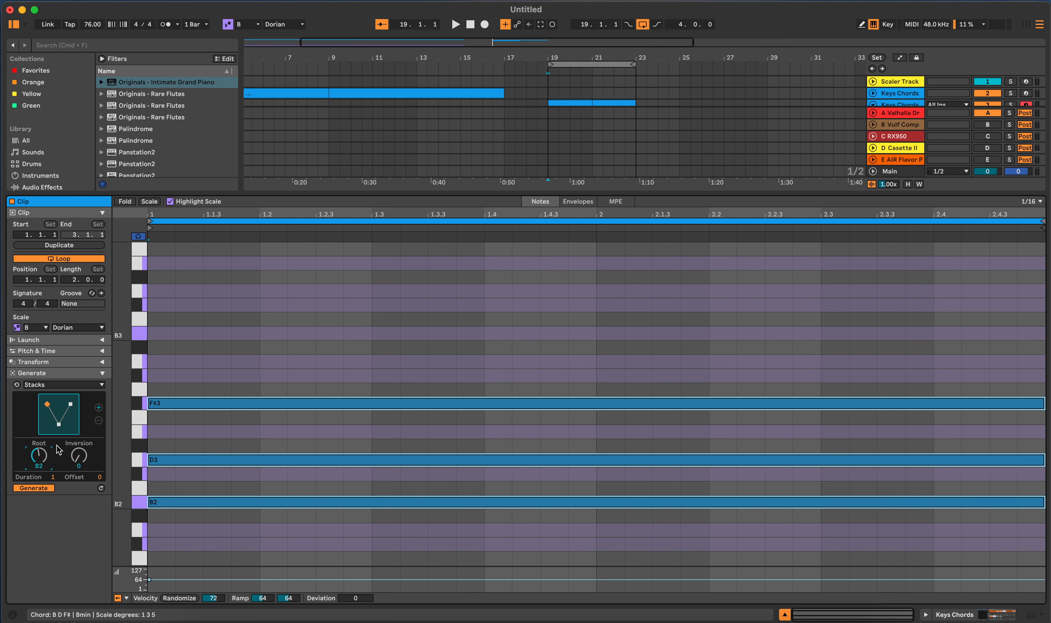
Add three more chords in Stacks so that four equal B minor triads fill the two-bar clip.
{"action": "left_click", "coordinate": [98, 408]}
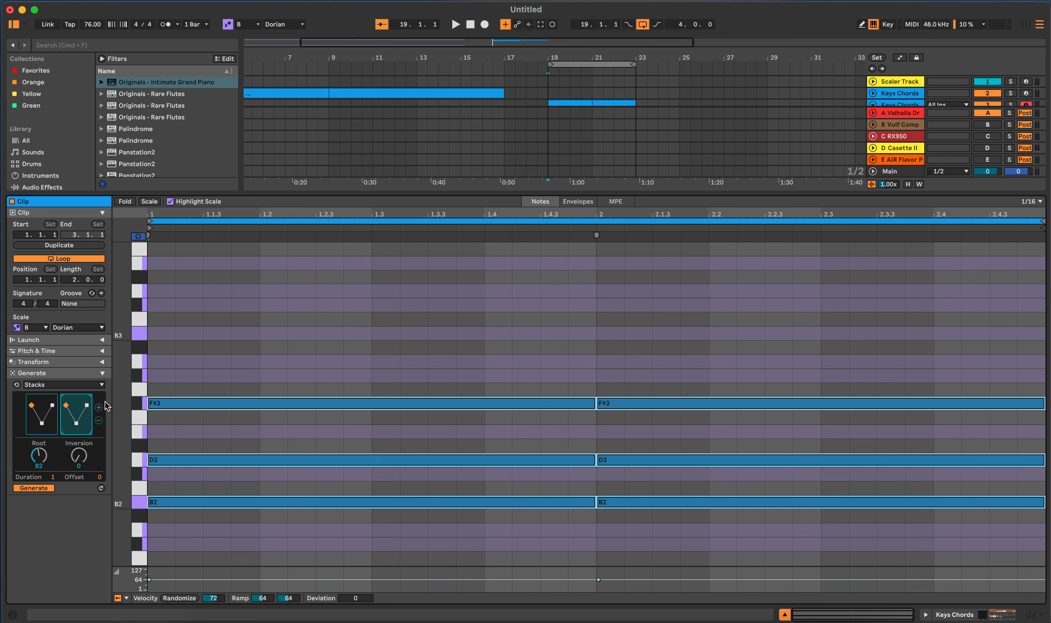
{"action": "left_click", "coordinate": [99, 407]}
{"action": "left_click", "coordinate": [99, 407]}
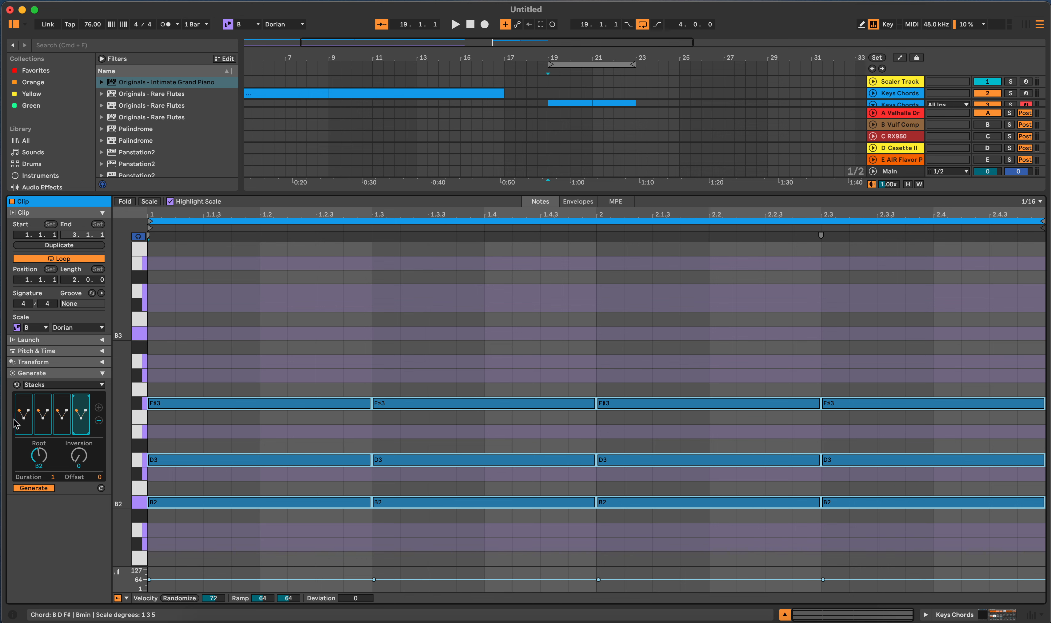
Select the first chord's notes and change only that chord in Stacks to Bmin9, scale degrees 1 3 5 2.
{"action": "left_click_drag", "start_coordinate": [256, 352], "coordinate": [271, 524]}
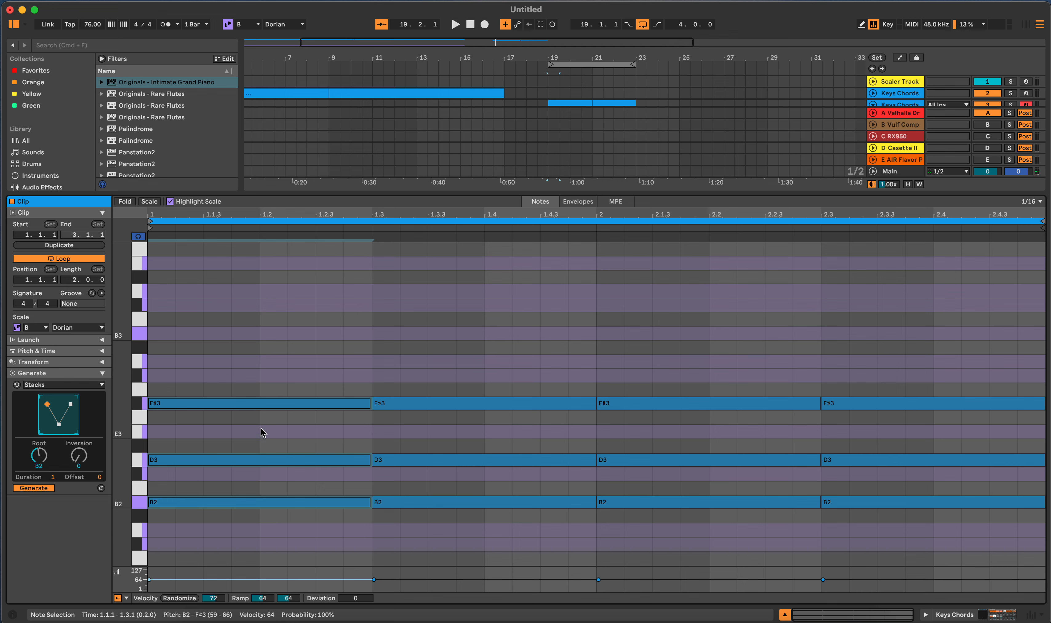
{"action": "left_click_drag", "start_coordinate": [261, 340], "coordinate": [265, 536]}
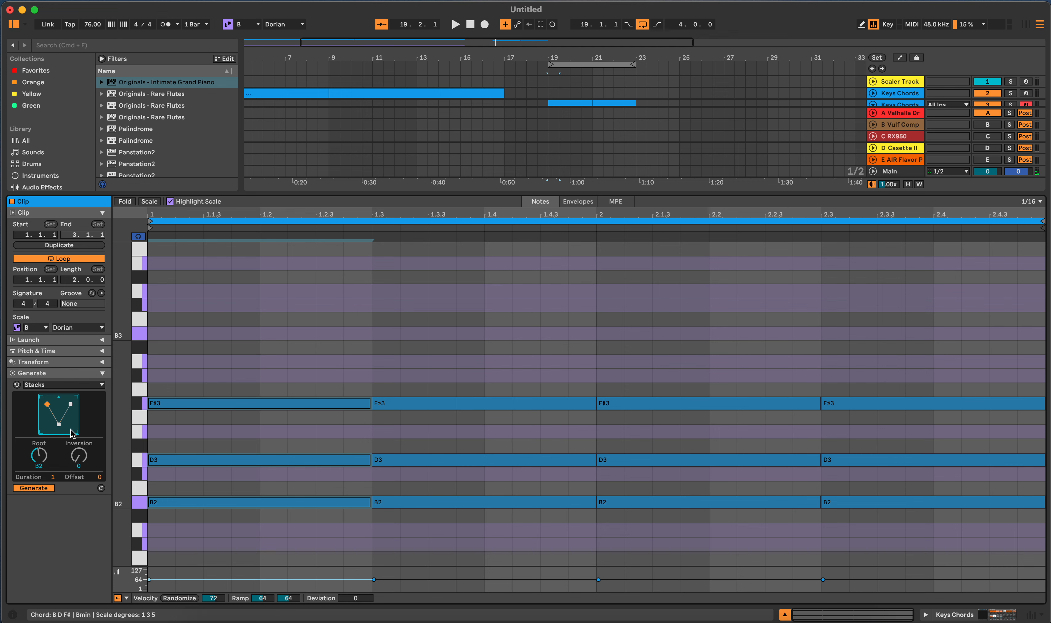
{"action": "left_click_drag", "start_coordinate": [58, 414], "coordinate": [59, 394]}
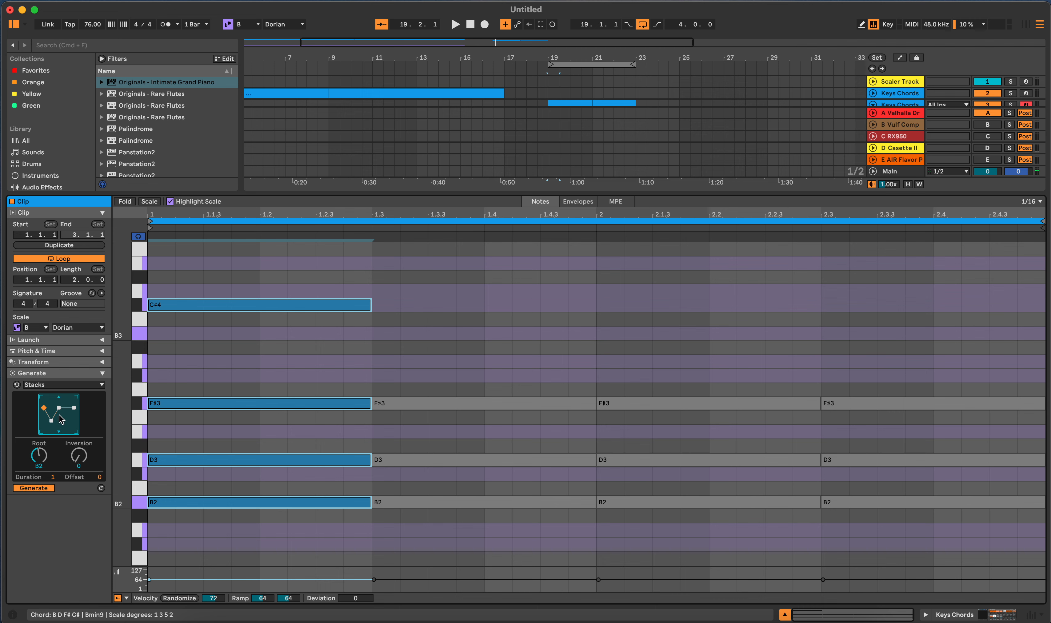
{"action": "left_click_drag", "start_coordinate": [60, 415], "coordinate": [59, 422]}
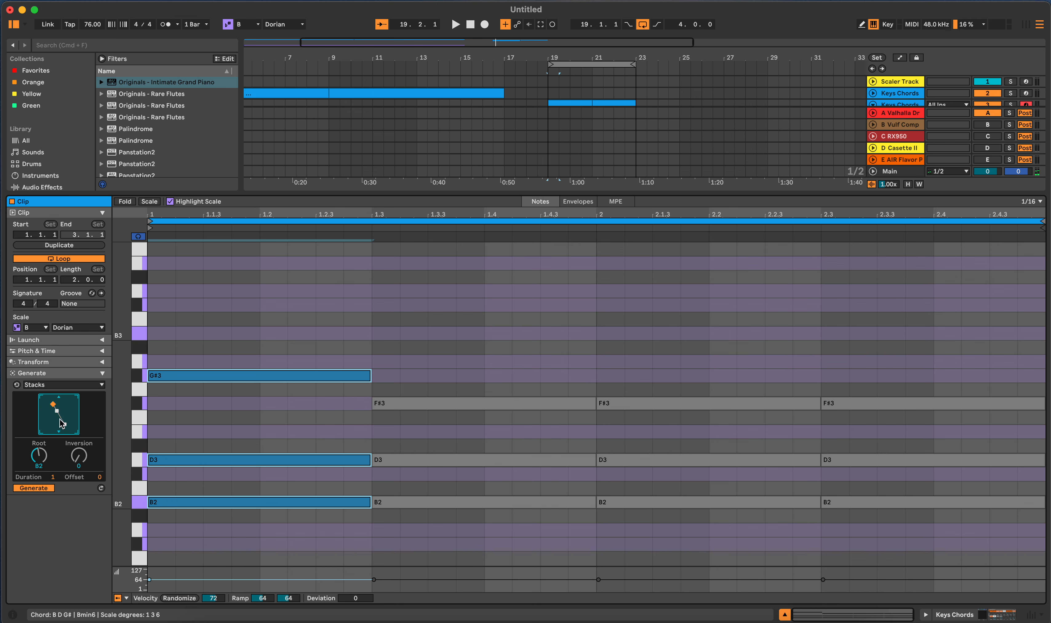
{"action": "left_click_drag", "start_coordinate": [60, 415], "coordinate": [60, 422]}
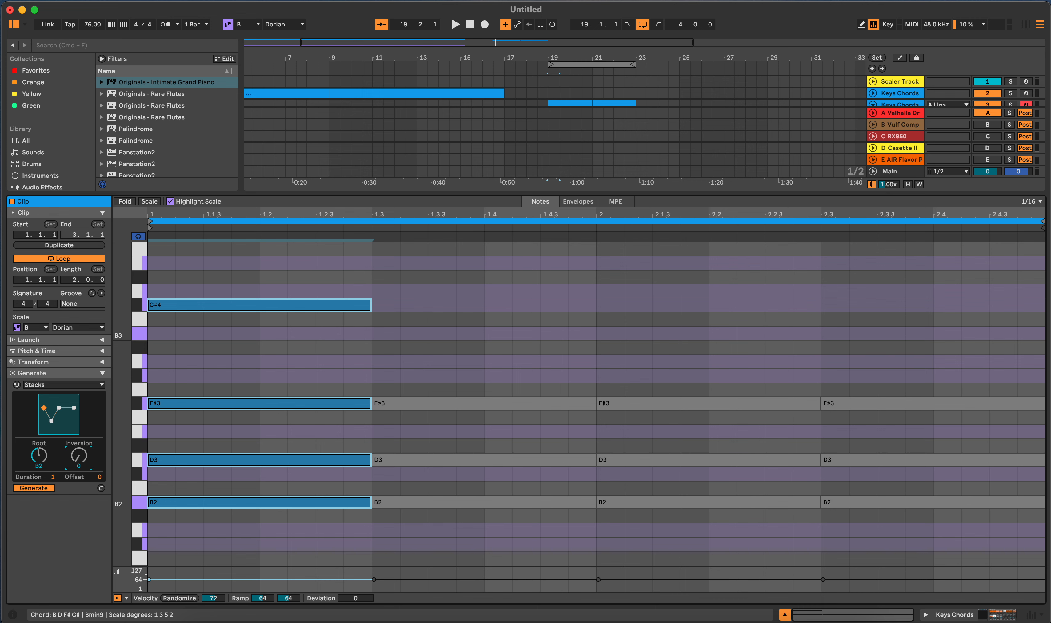
Try other inversions for the first chord in Stacks and return the inversion to 0.
{"action": "mouse_move", "coordinate": [78, 456]}
{"action": "left_mouse_down"}
{"action": "mouse_move", "coordinate": [79, 447]}
{"action": "mouse_move", "coordinate": [80, 463]}
{"action": "left_mouse_up"}
{"action": "mouse_move", "coordinate": [78, 456]}
{"action": "left_mouse_down"}
{"action": "mouse_move", "coordinate": [79, 447]}
{"action": "mouse_move", "coordinate": [79, 469]}
{"action": "left_mouse_up"}
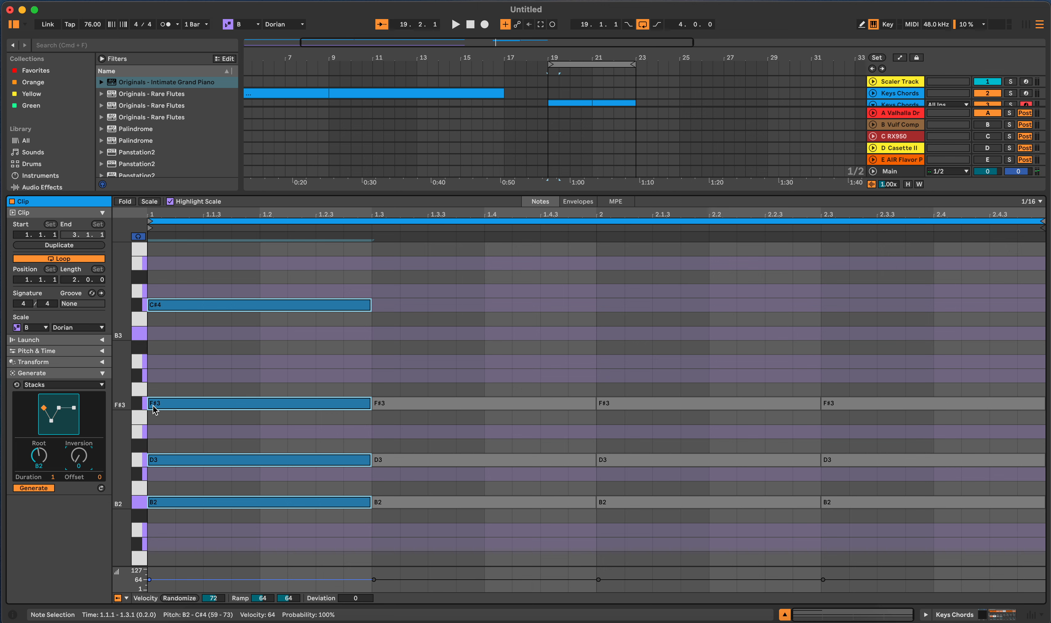
{"action": "left_click_drag", "start_coordinate": [79, 456], "coordinate": [78, 481]}
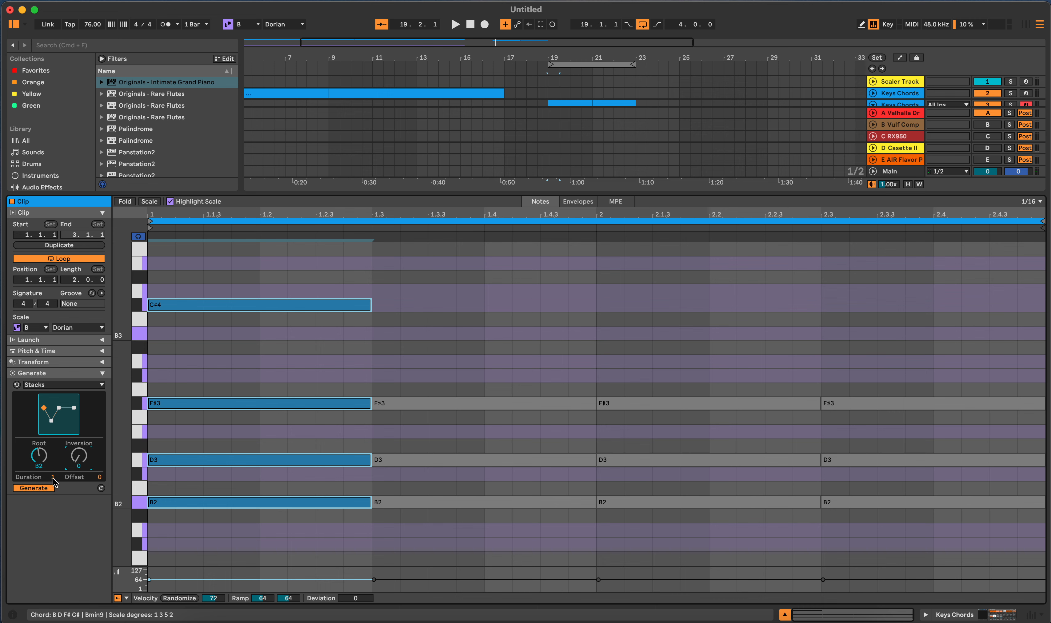
Try other duration and offset values for the first chord, returning them to 1 and 0.
{"action": "left_click_drag", "start_coordinate": [53, 477], "coordinate": [52, 483]}
{"action": "left_click_drag", "start_coordinate": [53, 477], "coordinate": [52, 485]}
{"action": "mouse_move", "coordinate": [94, 477]}
{"action": "left_mouse_down"}
{"action": "mouse_move", "coordinate": [100, 484]}
{"action": "mouse_move", "coordinate": [96, 474]}
{"action": "left_mouse_up"}
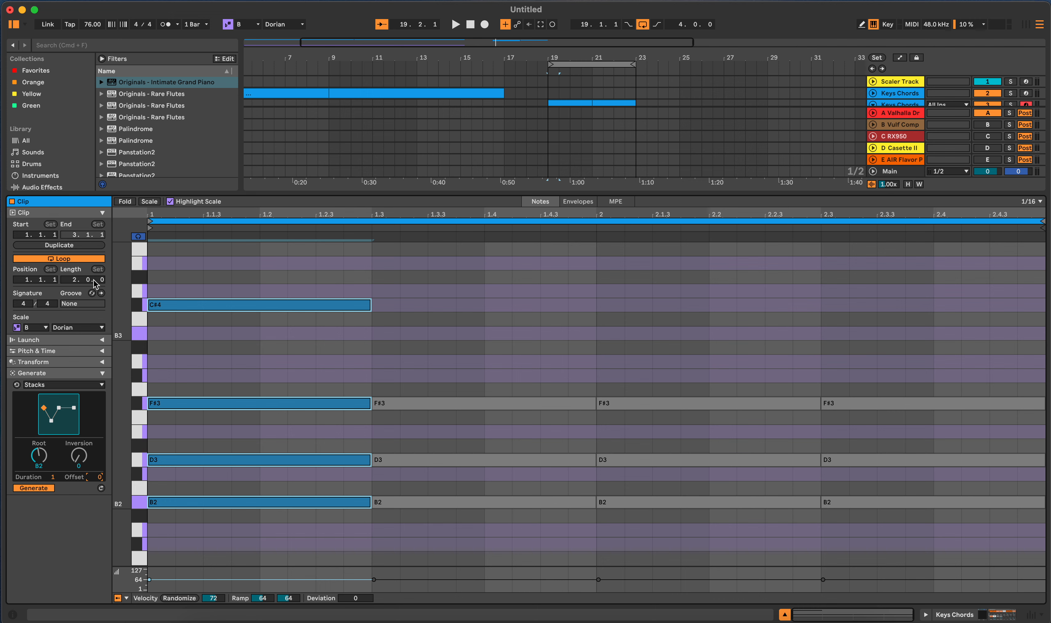
Humanize the first chord's notes in the Pitch & Time tools, reducing the amount to 3.1 %.
{"action": "left_click", "coordinate": [99, 349]}
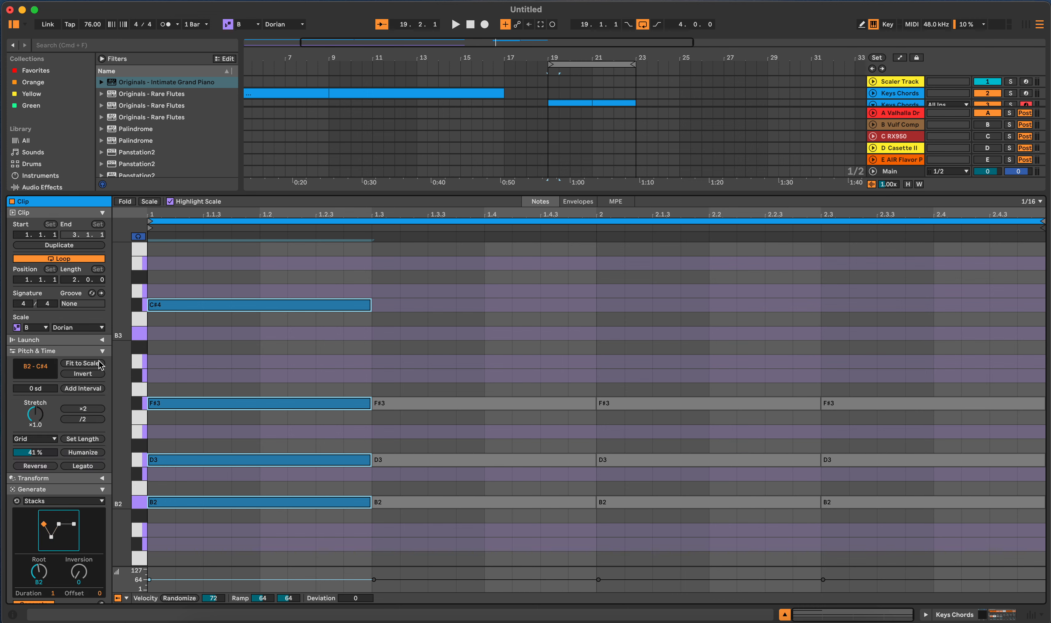
{"action": "left_click", "coordinate": [83, 453]}
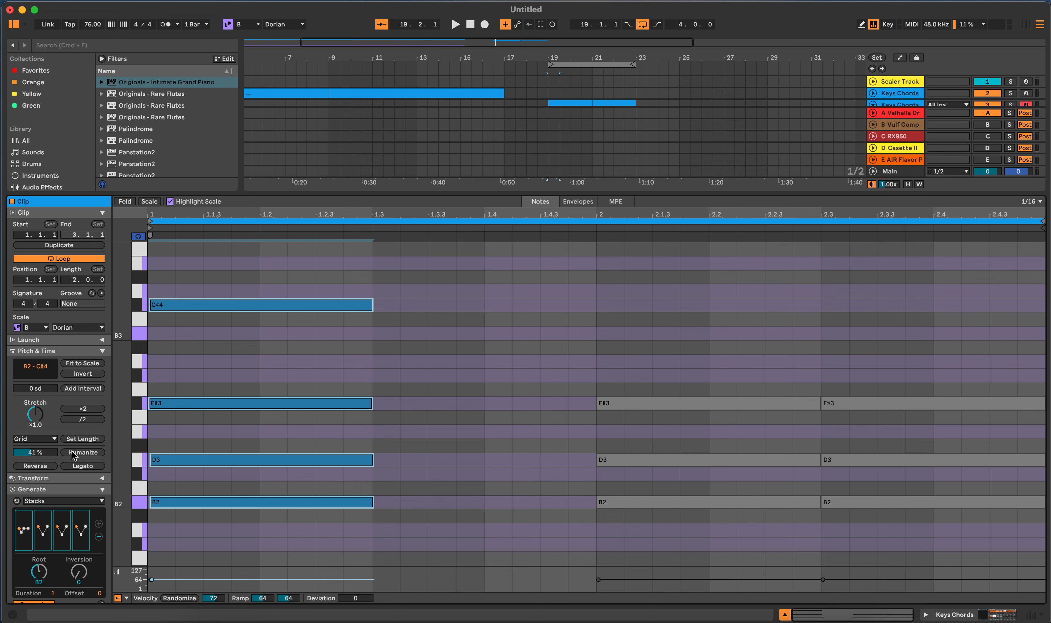
{"action": "left_click_drag", "start_coordinate": [35, 453], "coordinate": [35, 478]}
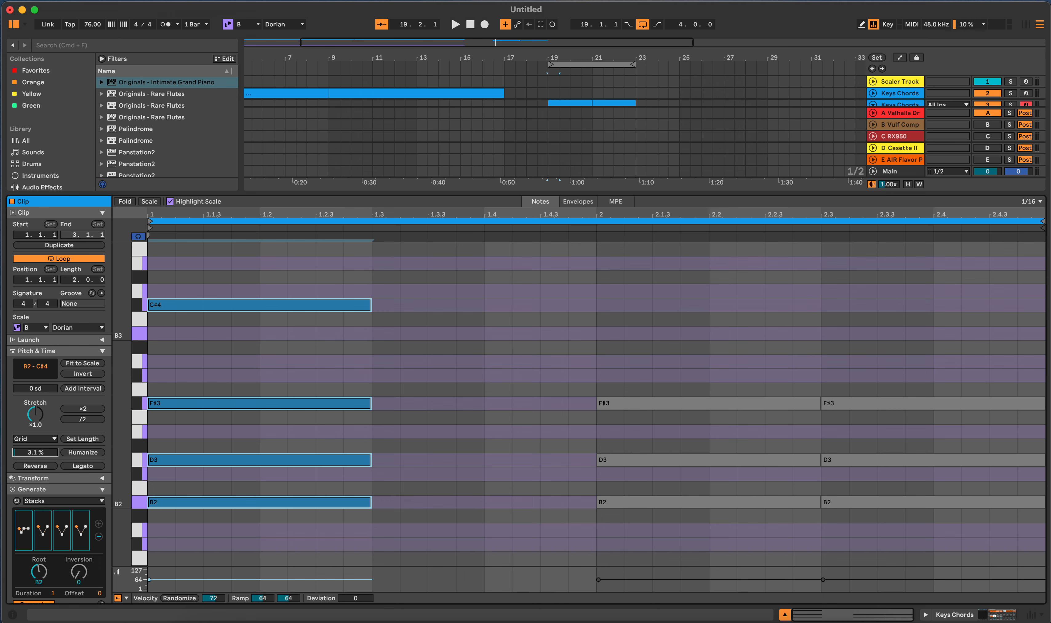
{"action": "left_click", "coordinate": [250, 379]}
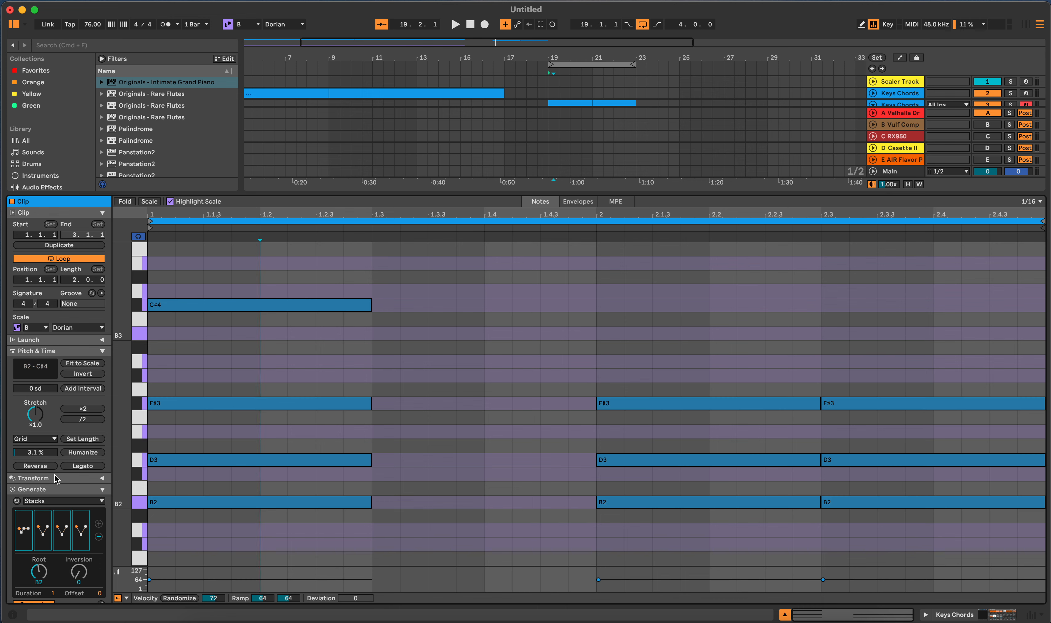
Duplicate the first four-note Bmin9 chord three times to fill the clip at 1.3, 2 and 2.3.
{"action": "left_click", "coordinate": [372, 283]}
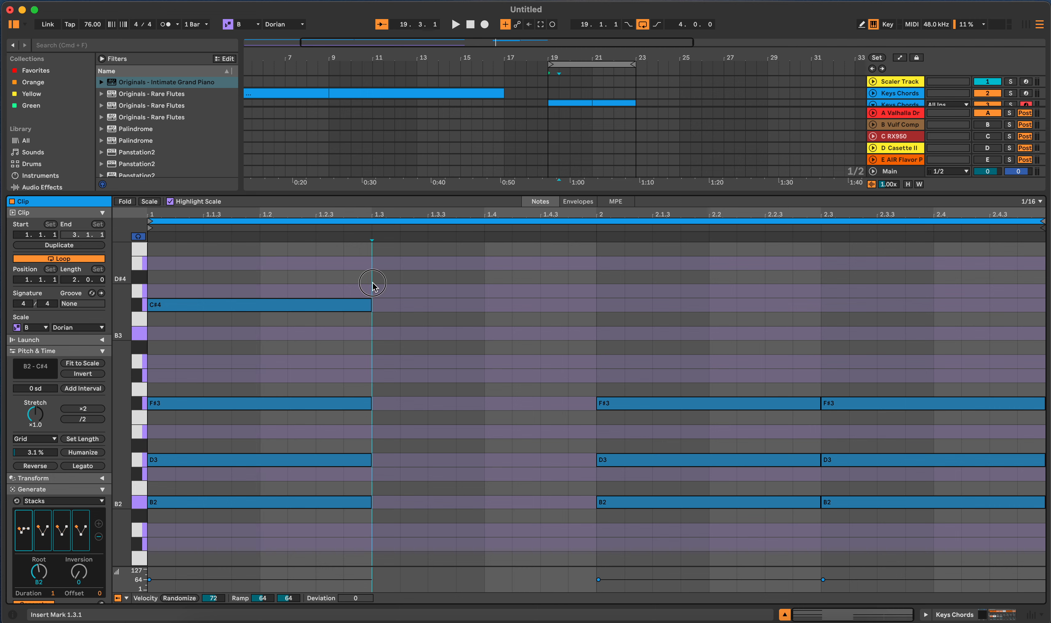
{"action": "left_click", "coordinate": [43, 525]}
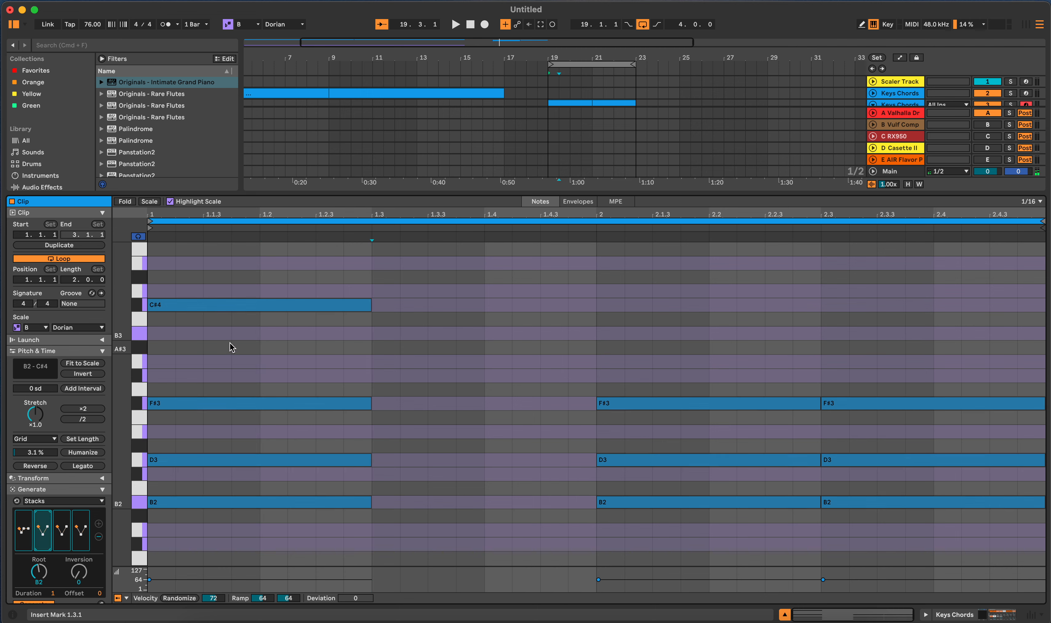
{"action": "left_click_drag", "start_coordinate": [369, 260], "coordinate": [307, 507]}
{"action": "key", "text": "super+d"}
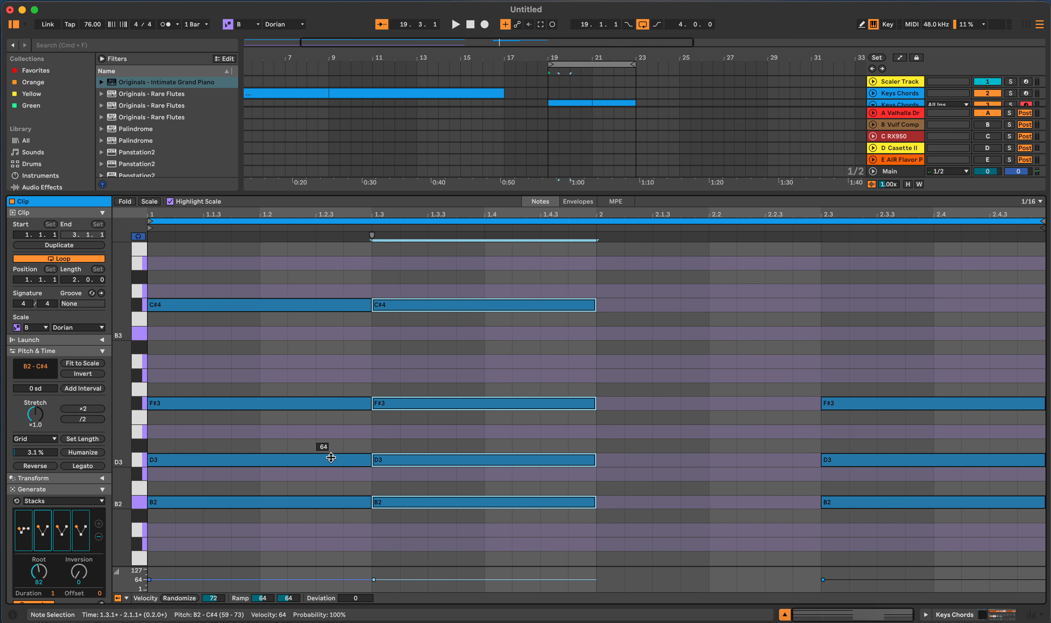
{"action": "key", "text": "super+d"}
{"action": "key", "text": "super+d"}
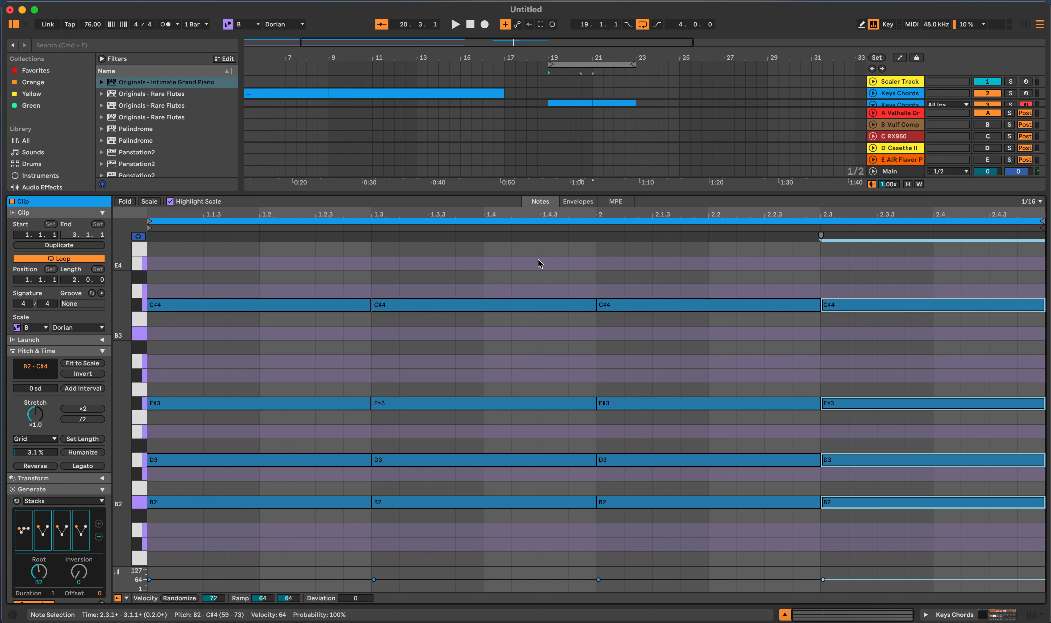
Shorten the notes of the second and third chords slightly so each ends just before the following chord.
{"action": "left_click_drag", "start_coordinate": [514, 253], "coordinate": [539, 571]}
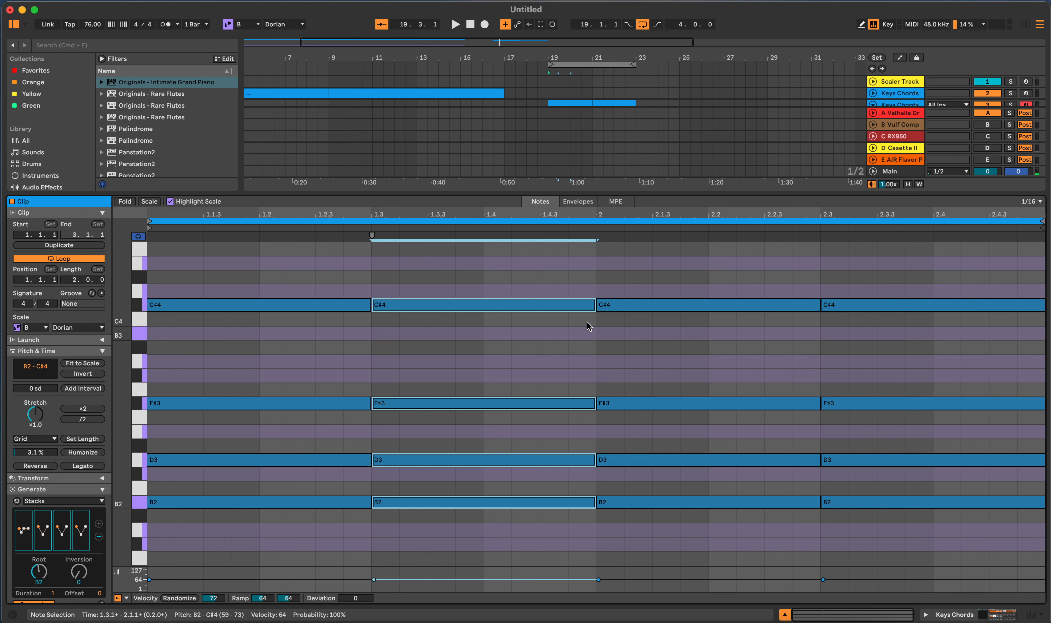
{"action": "left_click_drag", "start_coordinate": [594, 308], "coordinate": [593, 305]}
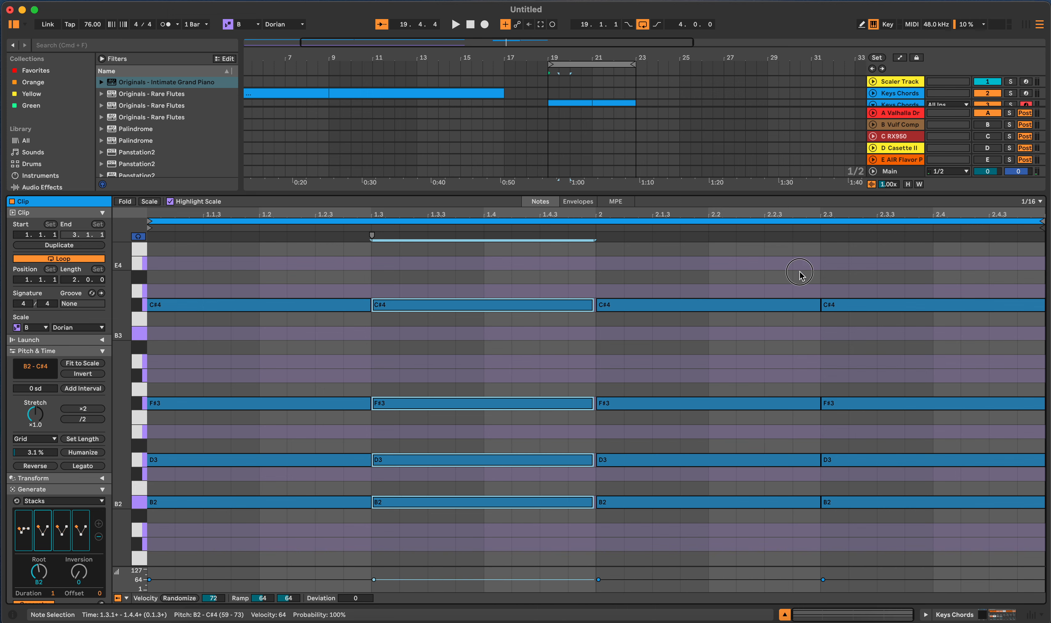
{"action": "left_click_drag", "start_coordinate": [800, 272], "coordinate": [814, 551]}
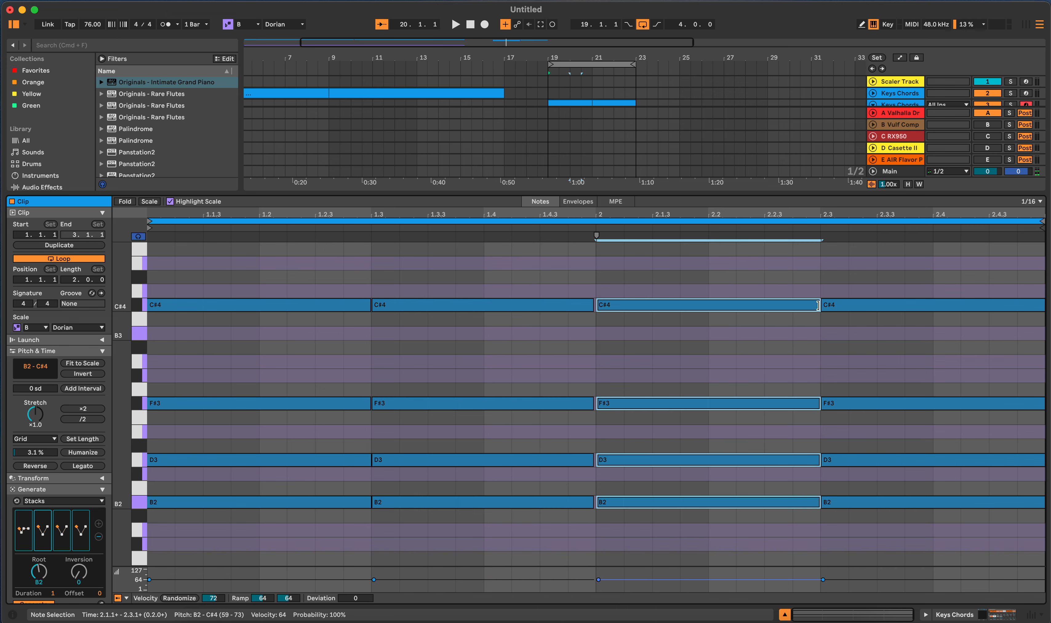
{"action": "left_click_drag", "start_coordinate": [818, 306], "coordinate": [817, 305]}
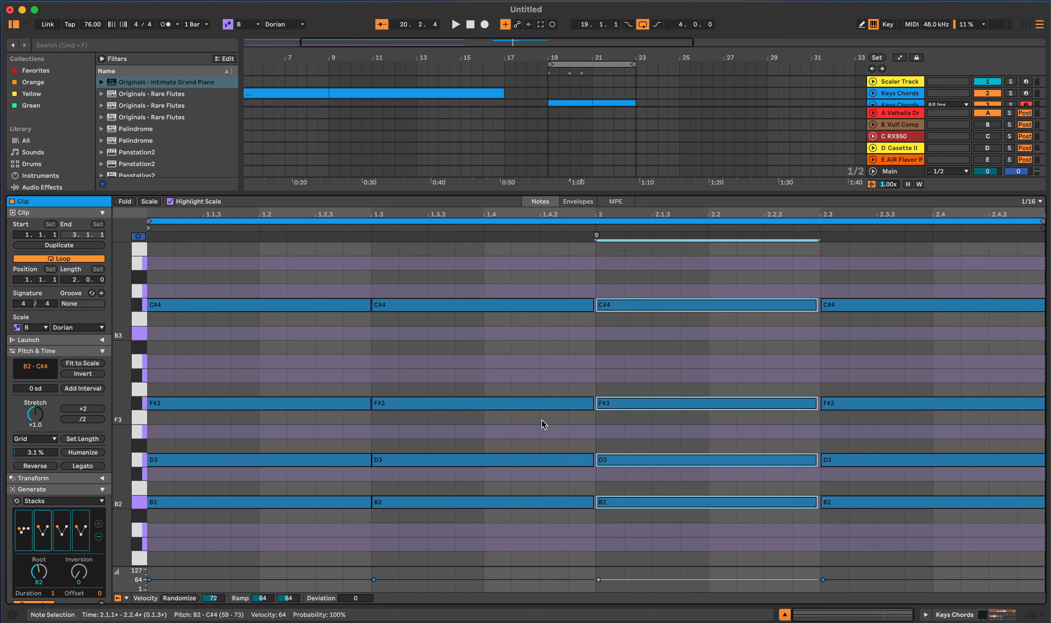
Try to target only the second chord in Stacks by selecting its notes and its chord pattern.
{"action": "left_click_drag", "start_coordinate": [452, 256], "coordinate": [460, 554]}
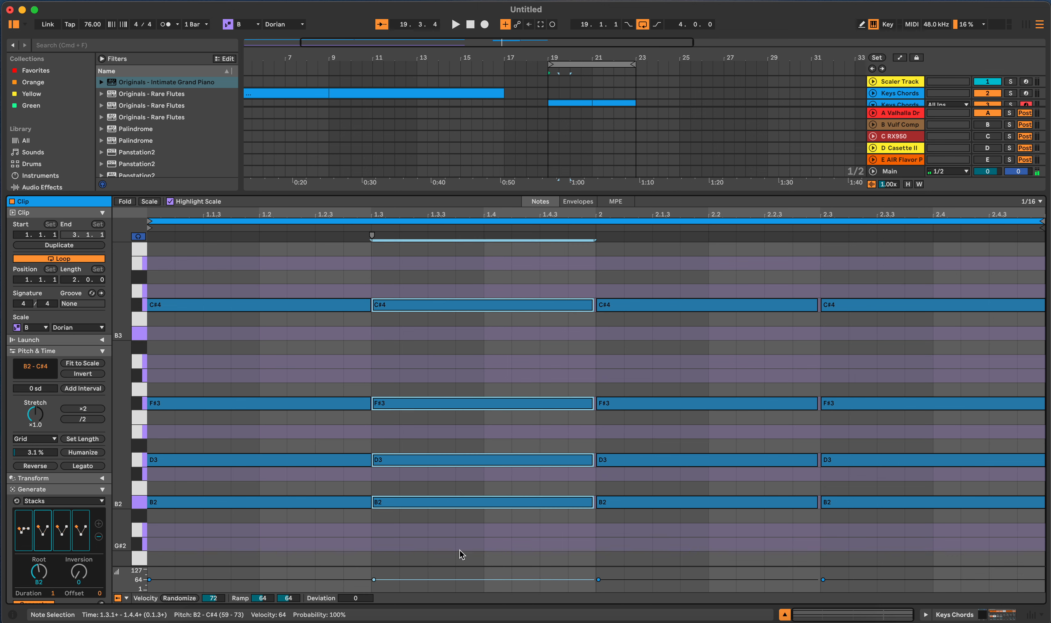
{"action": "left_click", "coordinate": [43, 540]}
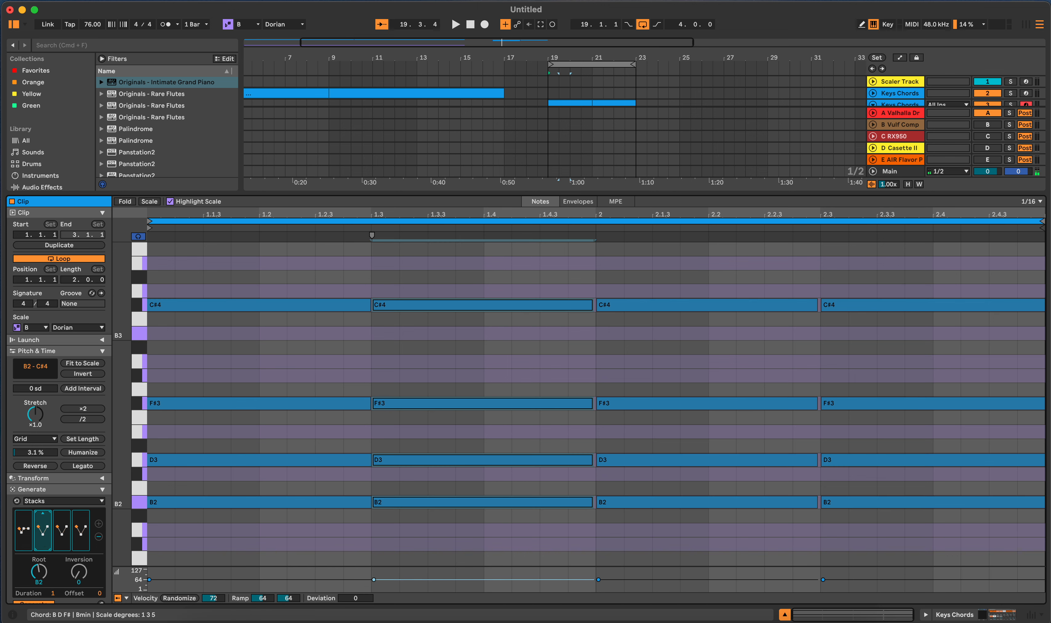
{"action": "left_click", "coordinate": [387, 380]}
{"action": "left_click", "coordinate": [420, 337]}
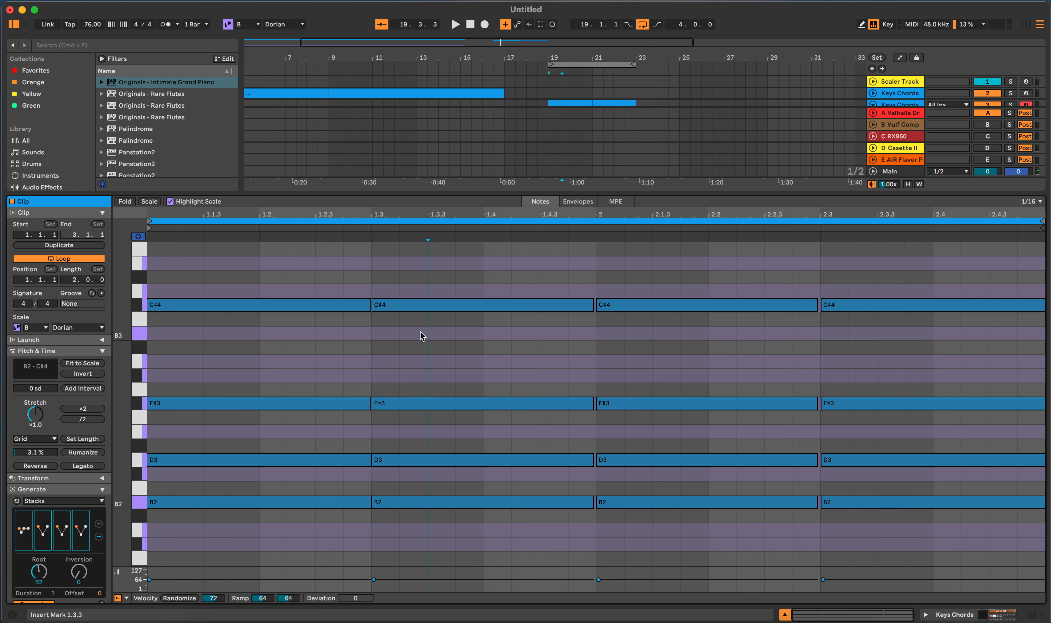
Delete the C#4 notes from the second, third and fourth chords.
{"action": "left_click", "coordinate": [440, 305]}
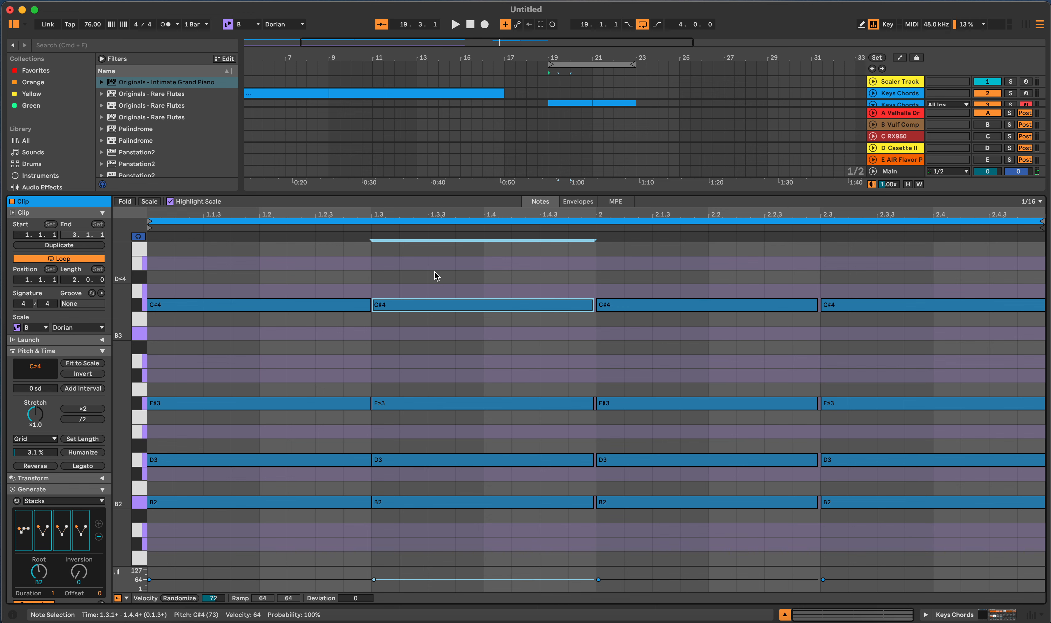
{"action": "left_click_drag", "start_coordinate": [434, 274], "coordinate": [910, 323]}
{"action": "key", "text": "Delete"}
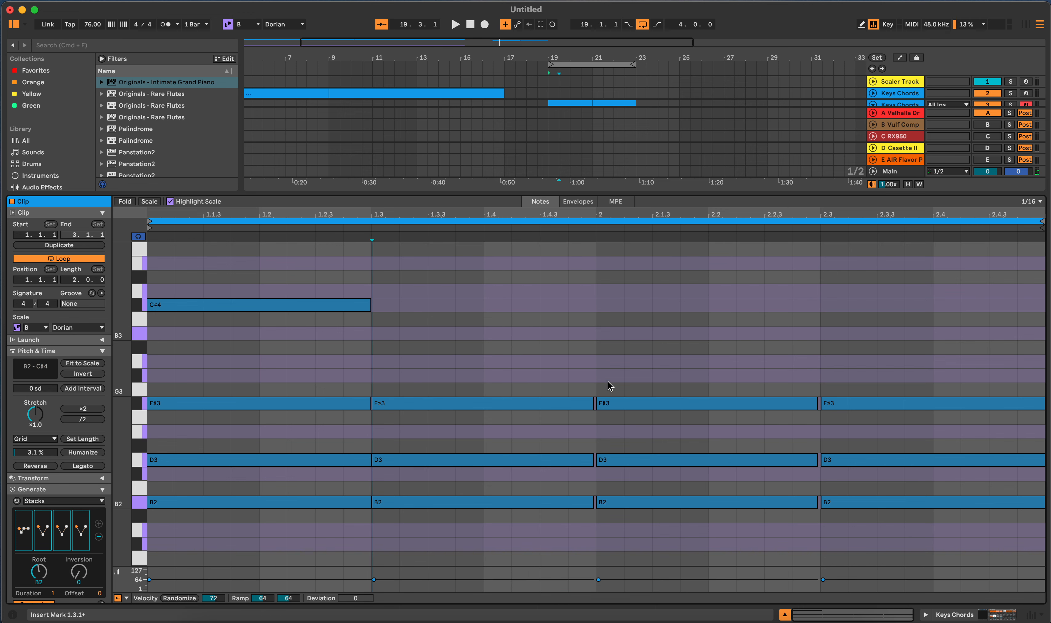
Try again to target the second chord in Stacks with its B2, D3 and F#3 notes selected.
{"action": "left_click_drag", "start_coordinate": [533, 362], "coordinate": [531, 535]}
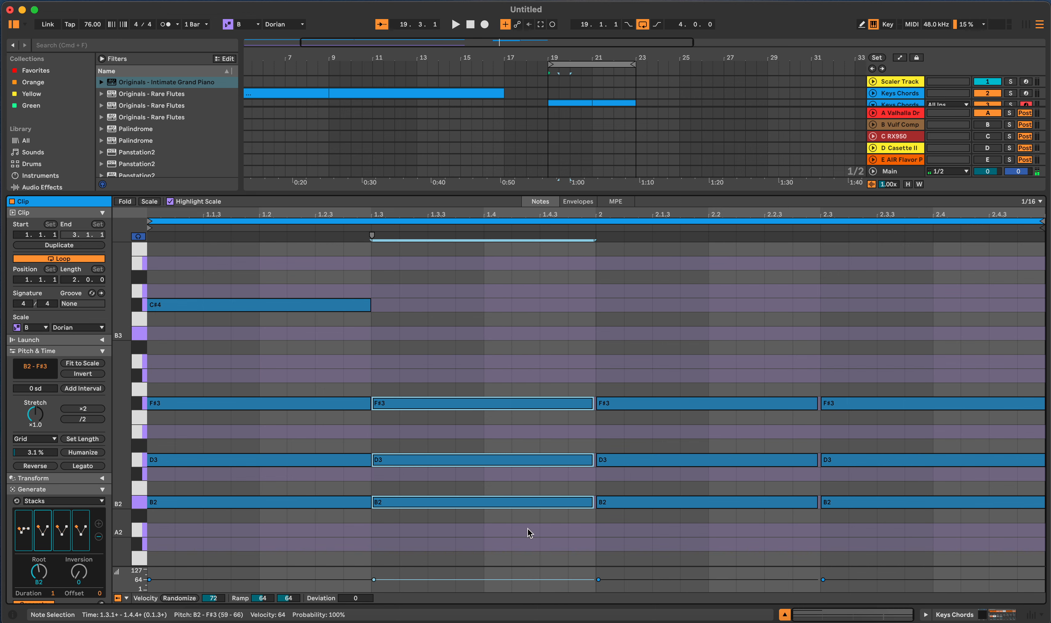
{"action": "left_click", "coordinate": [39, 531]}
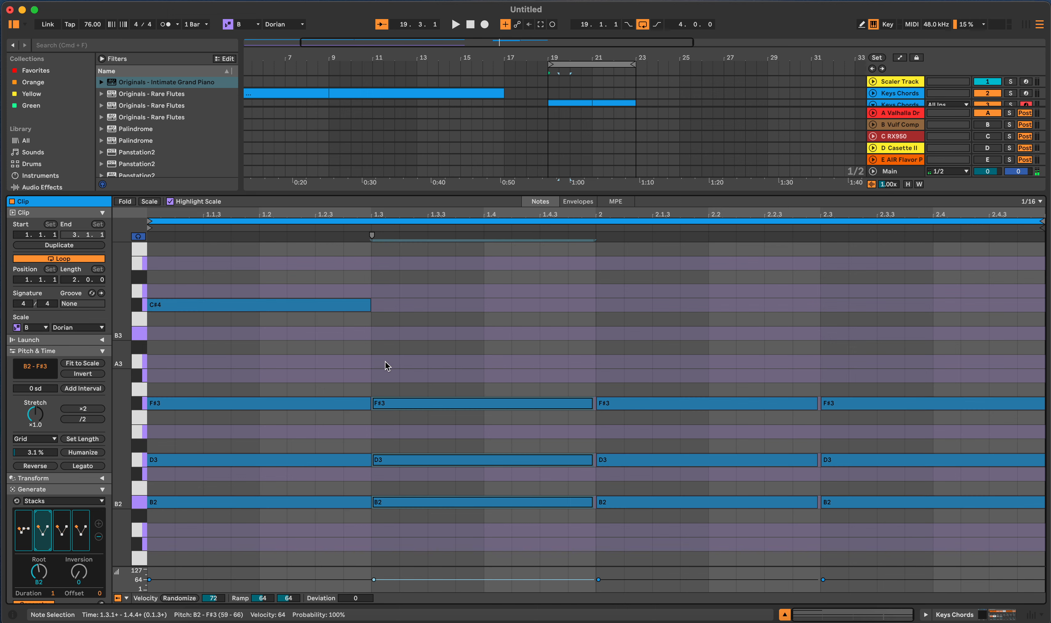
{"action": "left_click_drag", "start_coordinate": [395, 358], "coordinate": [405, 583]}
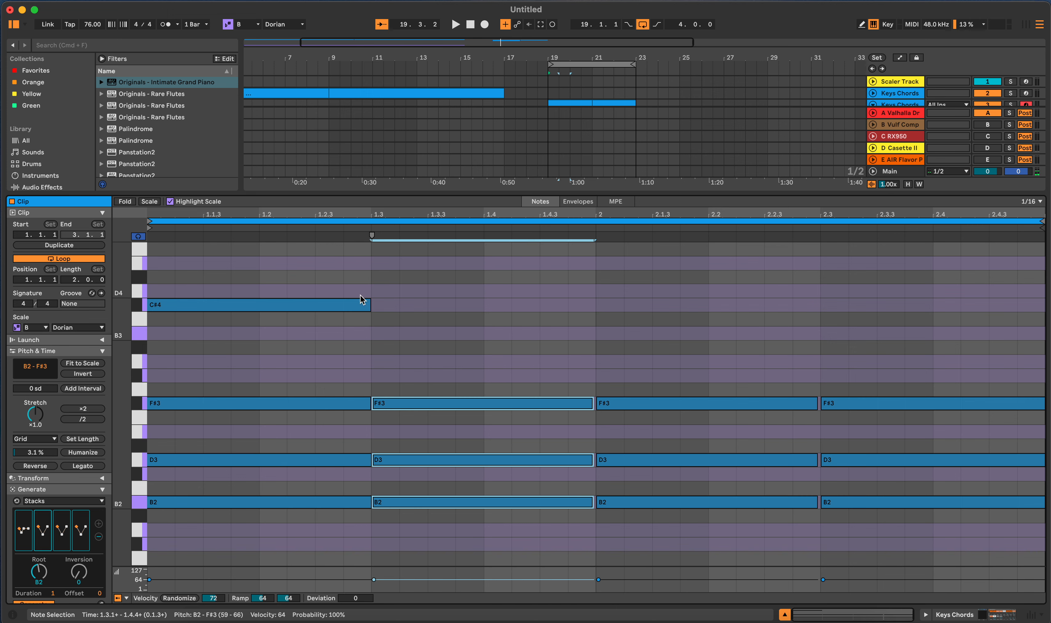
Turn the fixed grid off and shorten all four notes of the first chord slightly, ending just before 1.3.
{"action": "left_click_drag", "start_coordinate": [357, 357], "coordinate": [366, 503]}
{"action": "right_click", "coordinate": [378, 540]}
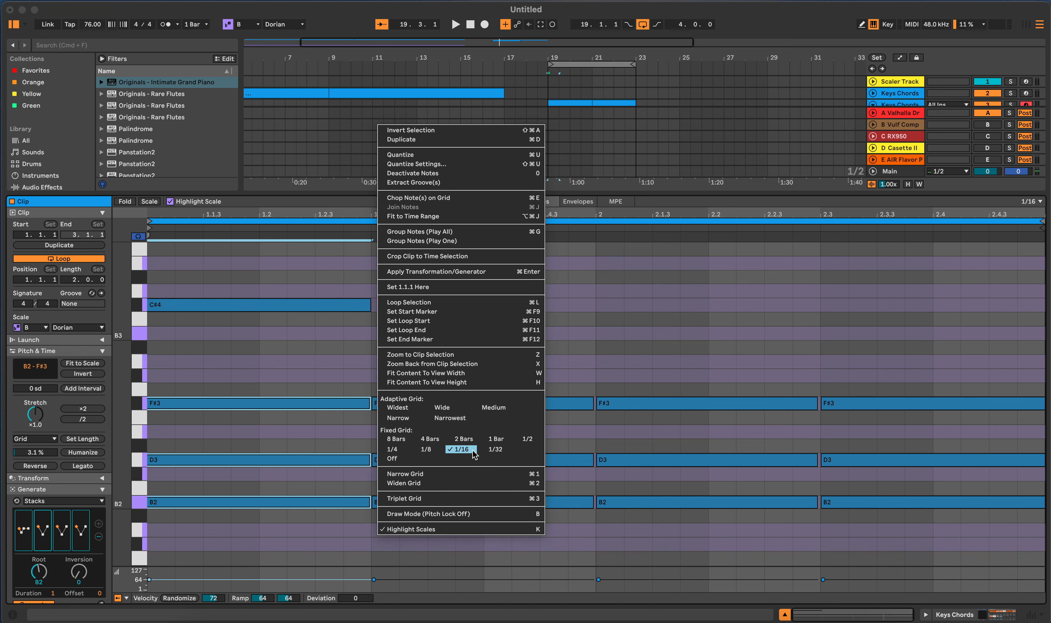
{"action": "left_click", "coordinate": [382, 447]}
{"action": "left_click_drag", "start_coordinate": [368, 290], "coordinate": [368, 502]}
{"action": "left_click", "coordinate": [521, 347]}
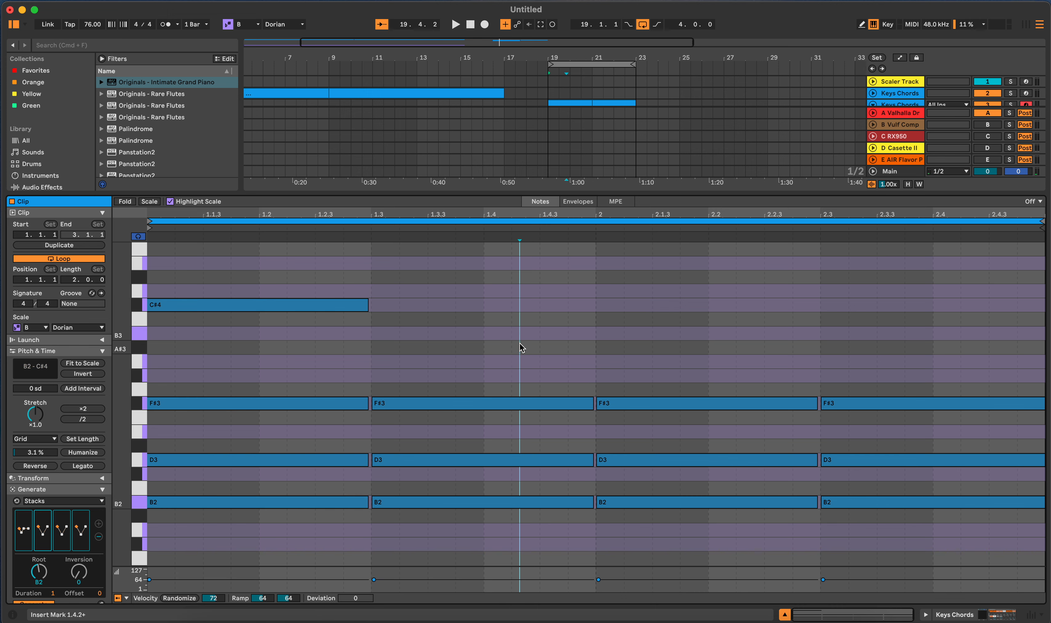
With the second chord's notes selected, remove the extra chord patterns from Stacks, leaving only one B minor triad pattern.
{"action": "left_click_drag", "start_coordinate": [481, 328], "coordinate": [481, 556]}
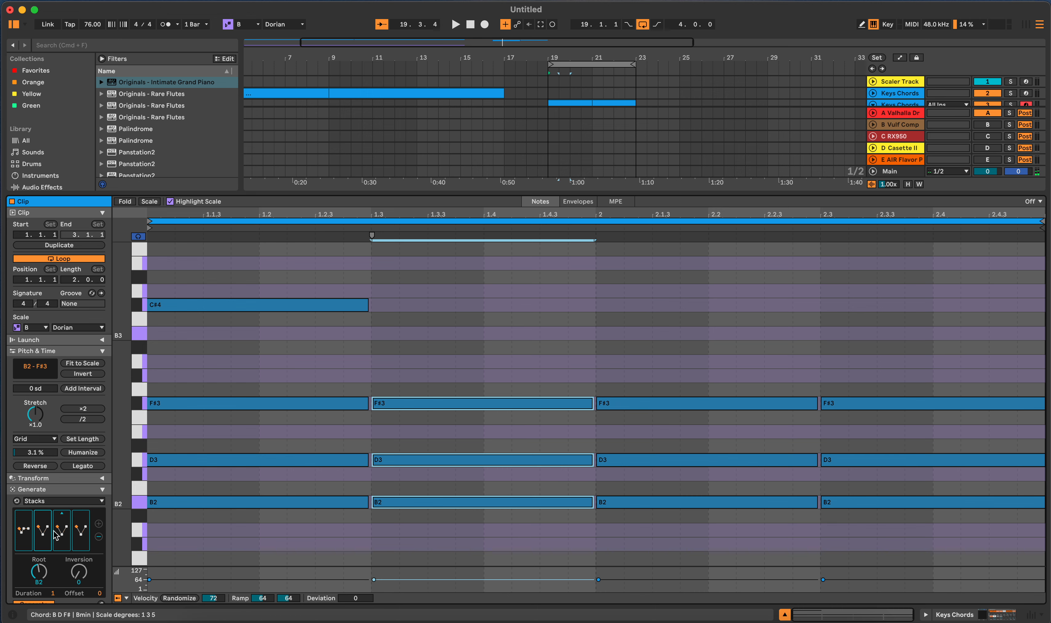
{"action": "left_click", "coordinate": [43, 531]}
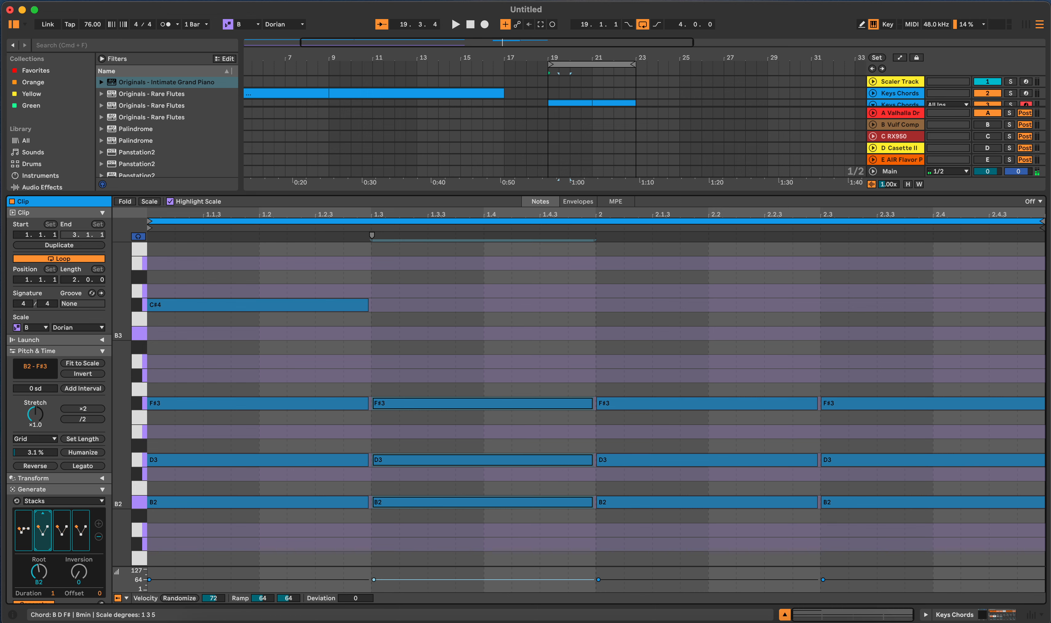
{"action": "left_click", "coordinate": [100, 538]}
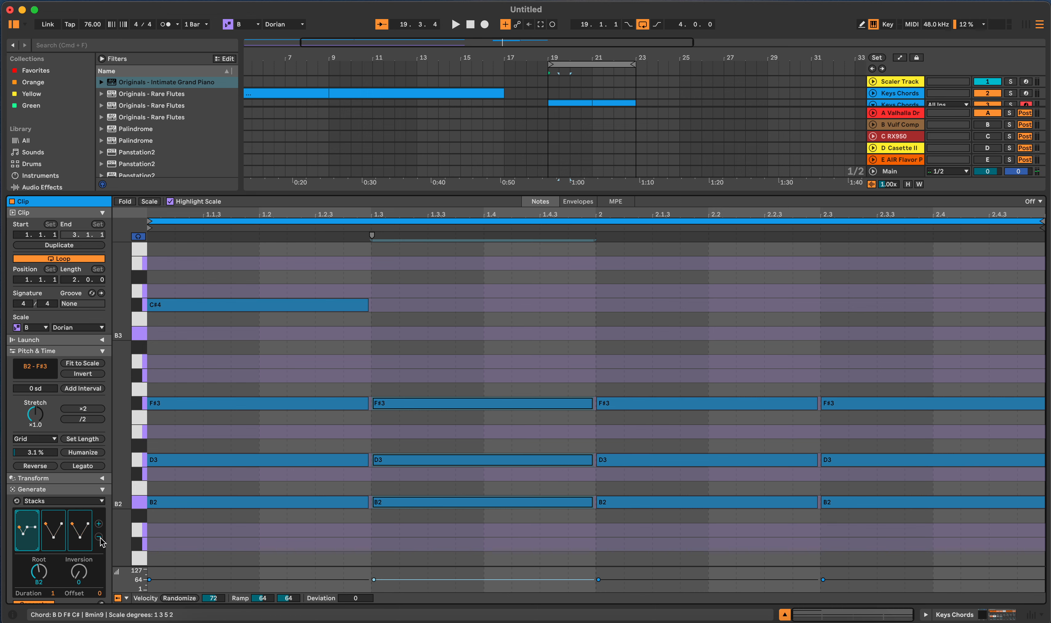
{"action": "left_click", "coordinate": [99, 538]}
{"action": "left_click", "coordinate": [99, 538]}
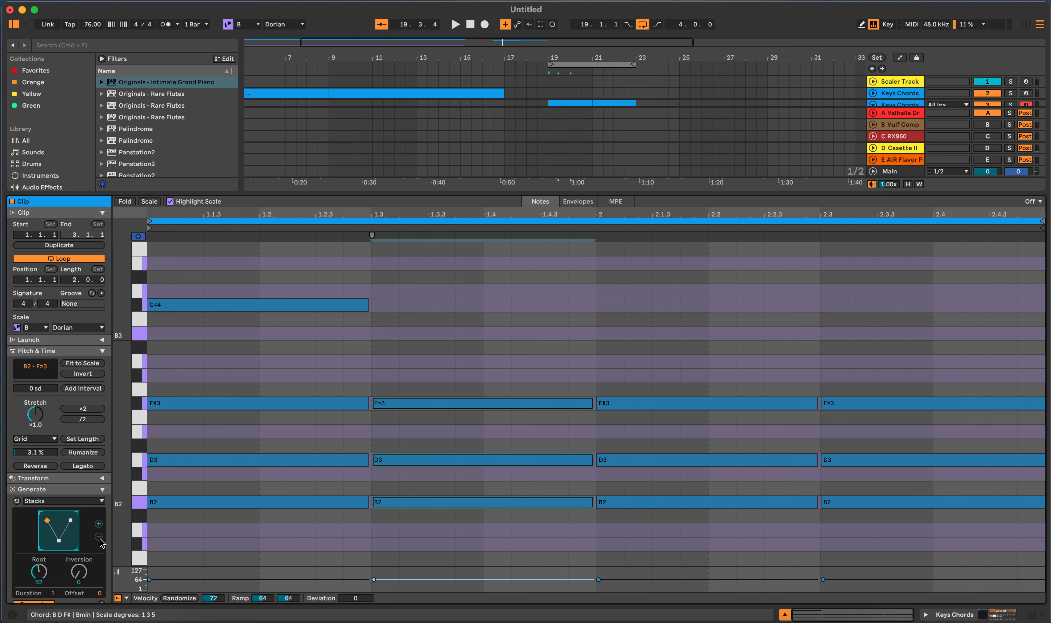
Regenerate the second chord in Stacks with root C#3 and a chord pattern giving C#3, E3, G#3 and D4.
{"action": "left_click", "coordinate": [424, 403]}
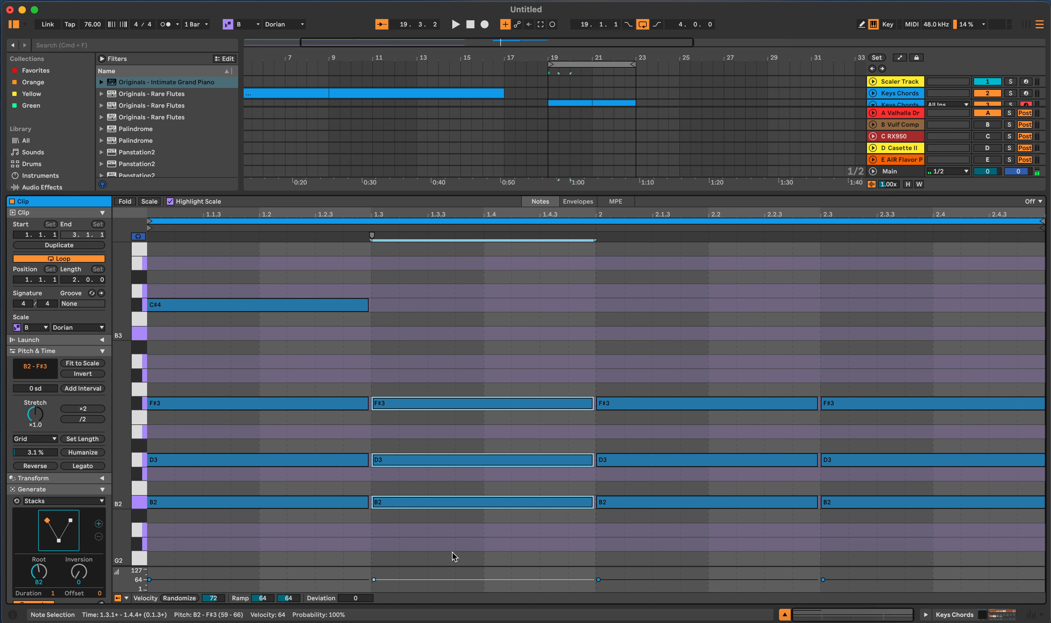
{"action": "mouse_move", "coordinate": [70, 526]}
{"action": "left_mouse_down"}
{"action": "mouse_move", "coordinate": [70, 502]}
{"action": "mouse_move", "coordinate": [69, 524]}
{"action": "left_mouse_up"}
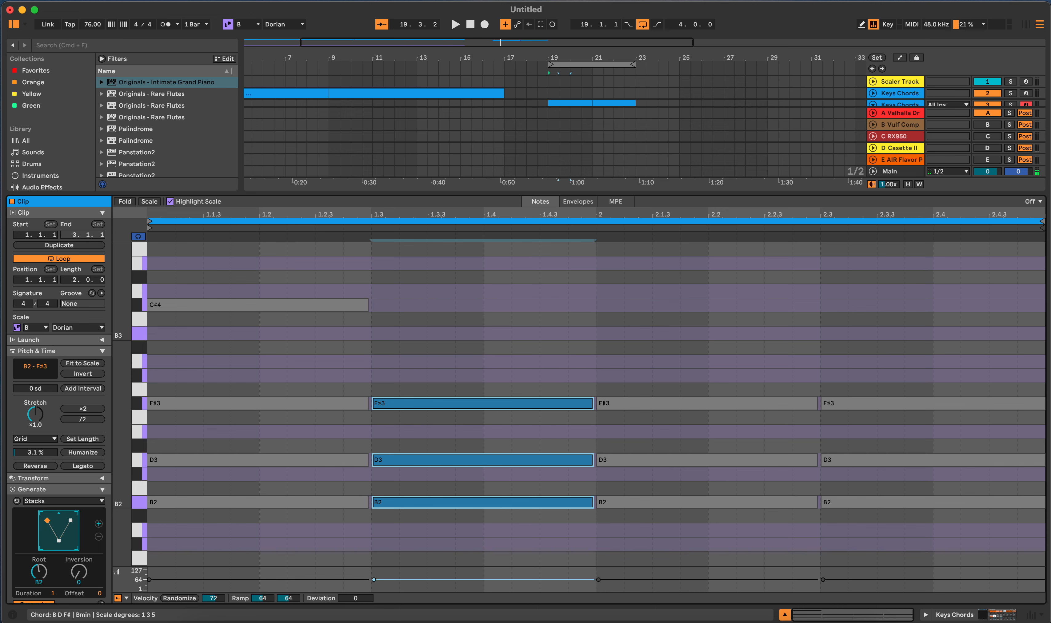
{"action": "left_click_drag", "start_coordinate": [35, 573], "coordinate": [35, 572]}
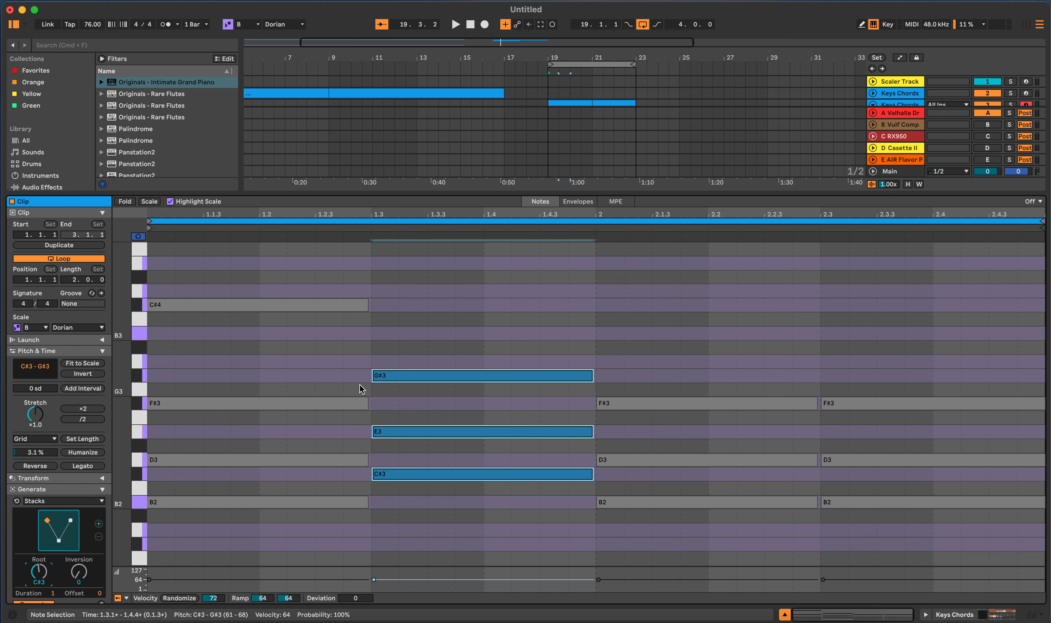
{"action": "key", "text": "super+a"}
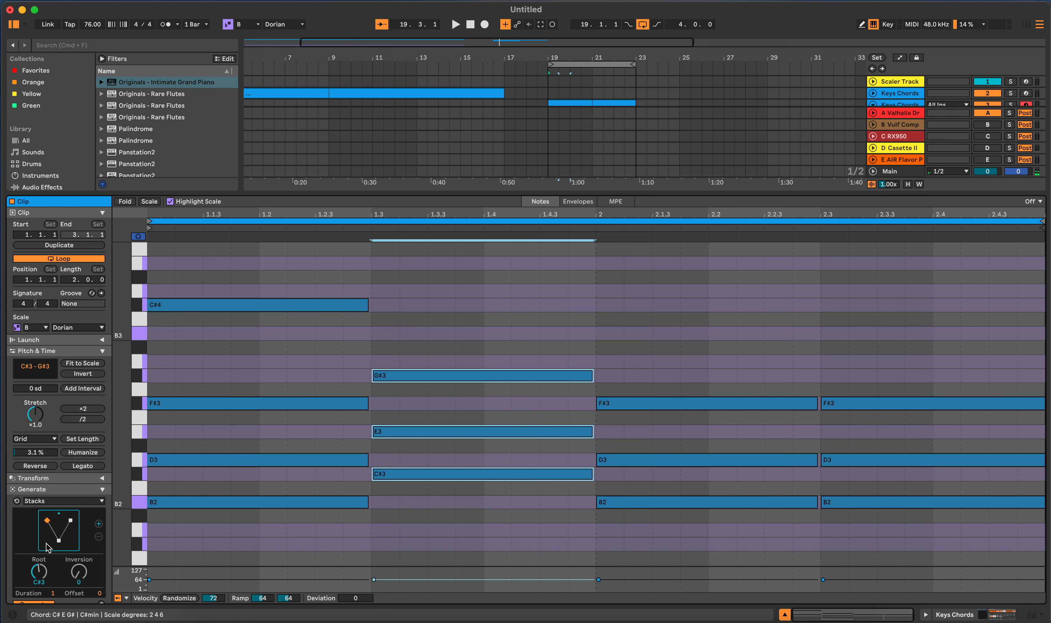
{"action": "left_click_drag", "start_coordinate": [48, 539], "coordinate": [48, 519]}
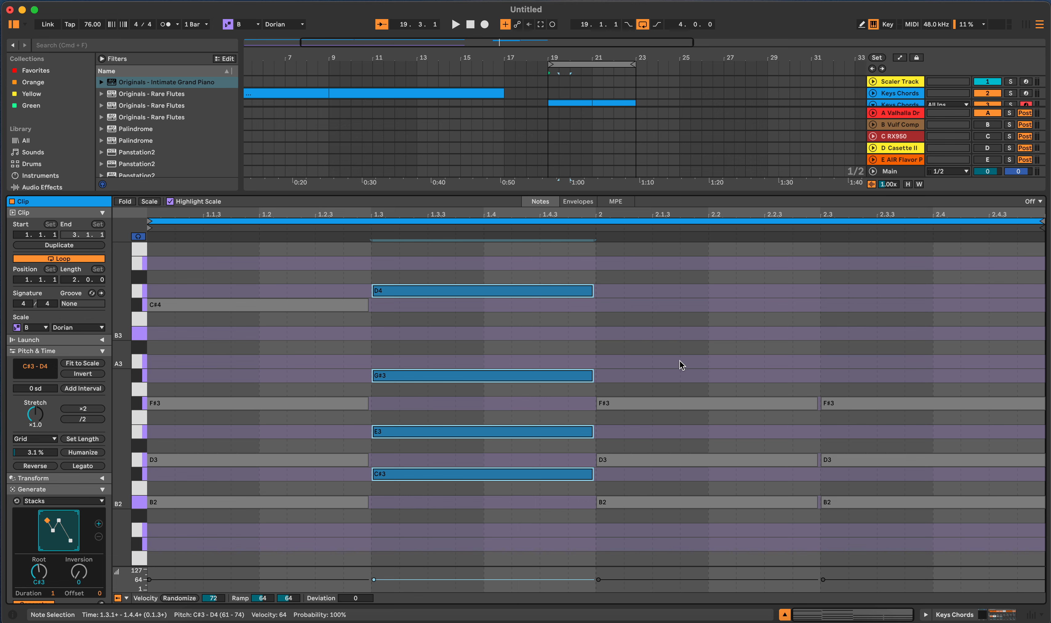
Regenerate the third chord in Stacks with root A2, the Asus4 pattern and inversion 1, giving D3, E3 and A3.
{"action": "mouse_move", "coordinate": [679, 360]}
{"action": "left_mouse_down"}
{"action": "mouse_move", "coordinate": [680, 410]}
{"action": "mouse_move", "coordinate": [647, 522]}
{"action": "mouse_move", "coordinate": [626, 351]}
{"action": "left_mouse_up"}
{"action": "left_click", "coordinate": [548, 538]}
{"action": "left_click_drag", "start_coordinate": [31, 572], "coordinate": [31, 581]}
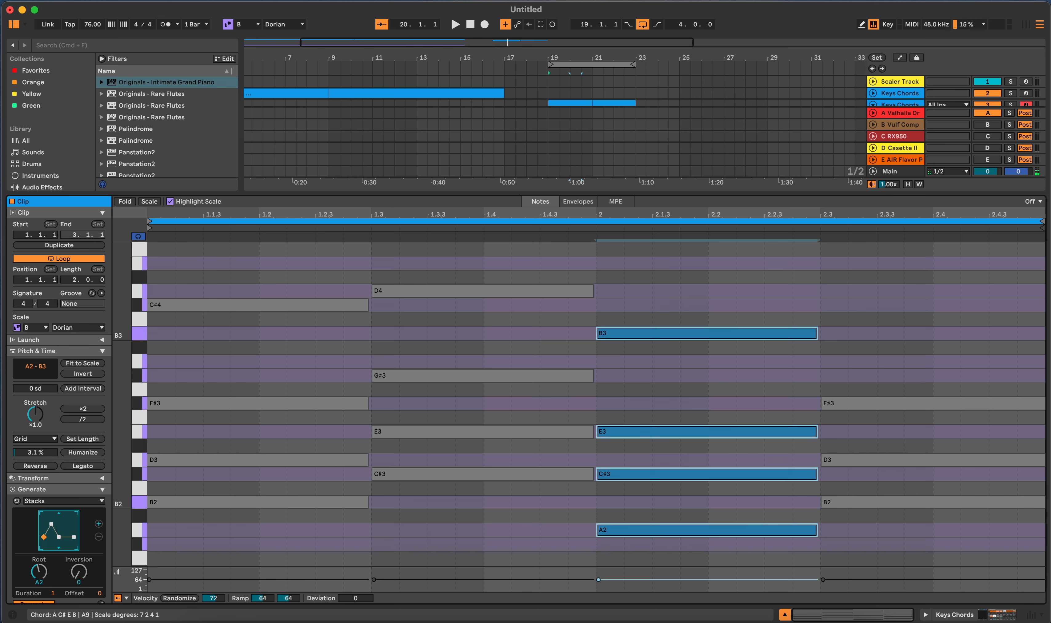
{"action": "left_click_drag", "start_coordinate": [58, 530], "coordinate": [59, 525]}
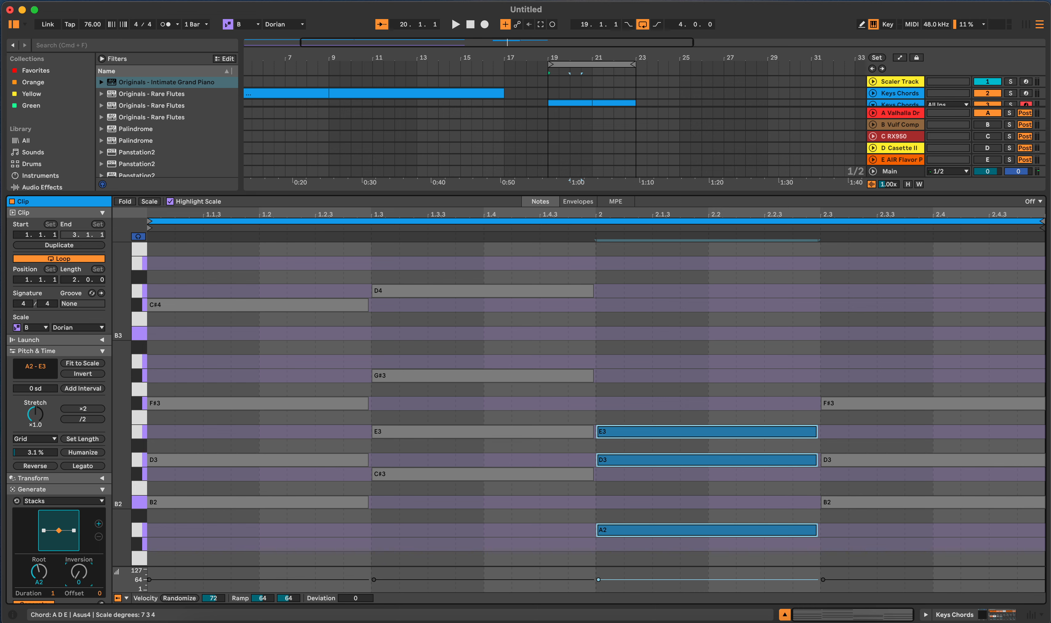
{"action": "left_click_drag", "start_coordinate": [79, 571], "coordinate": [78, 566]}
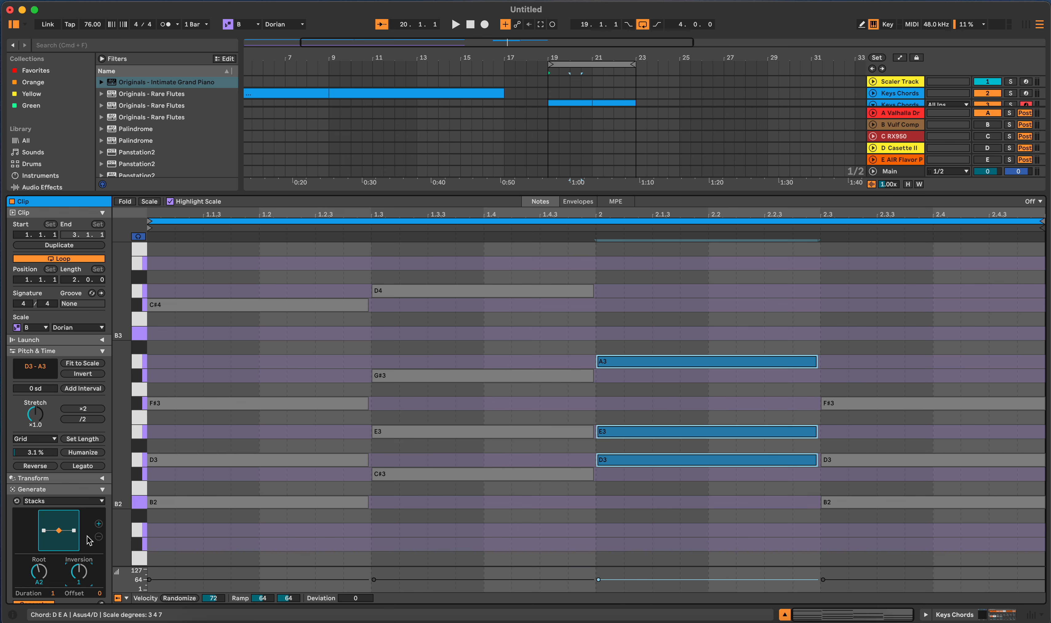
Regenerate the fourth chord in Stacks as an inverted A2-rooted A5maj7add9/E with E3, G#3, A3 and B3, and audition the progression.
{"action": "left_click_drag", "start_coordinate": [875, 328], "coordinate": [901, 528]}
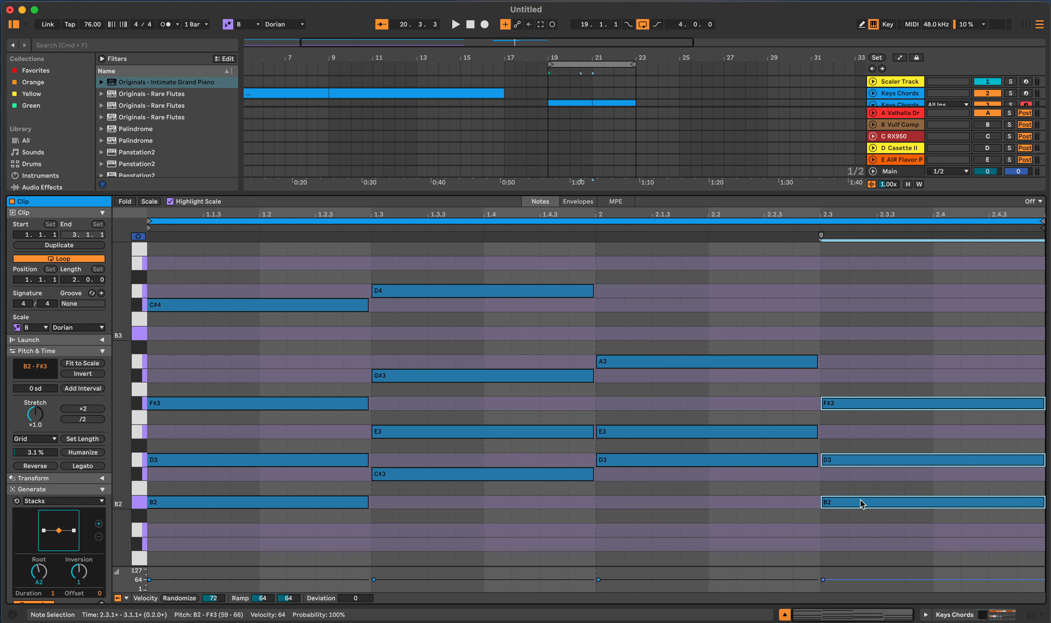
{"action": "left_click_drag", "start_coordinate": [58, 531], "coordinate": [59, 504]}
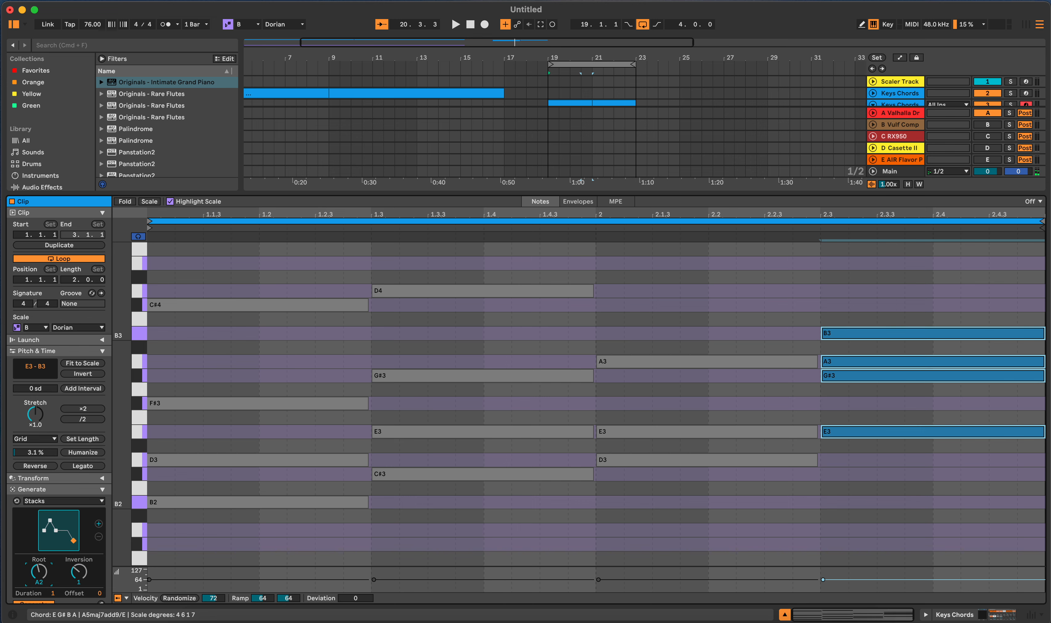
{"action": "mouse_move", "coordinate": [39, 571]}
{"action": "left_mouse_down"}
{"action": "mouse_move", "coordinate": [39, 561]}
{"action": "mouse_move", "coordinate": [39, 580]}
{"action": "mouse_move", "coordinate": [39, 569]}
{"action": "left_mouse_up"}
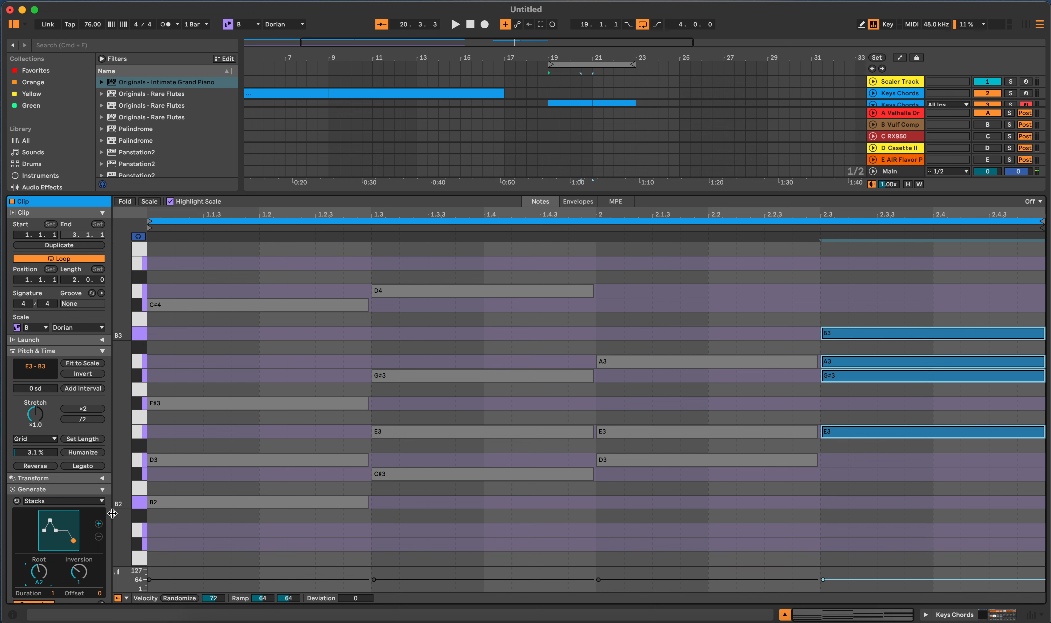
{"action": "left_click_drag", "start_coordinate": [79, 571], "coordinate": [79, 577]}
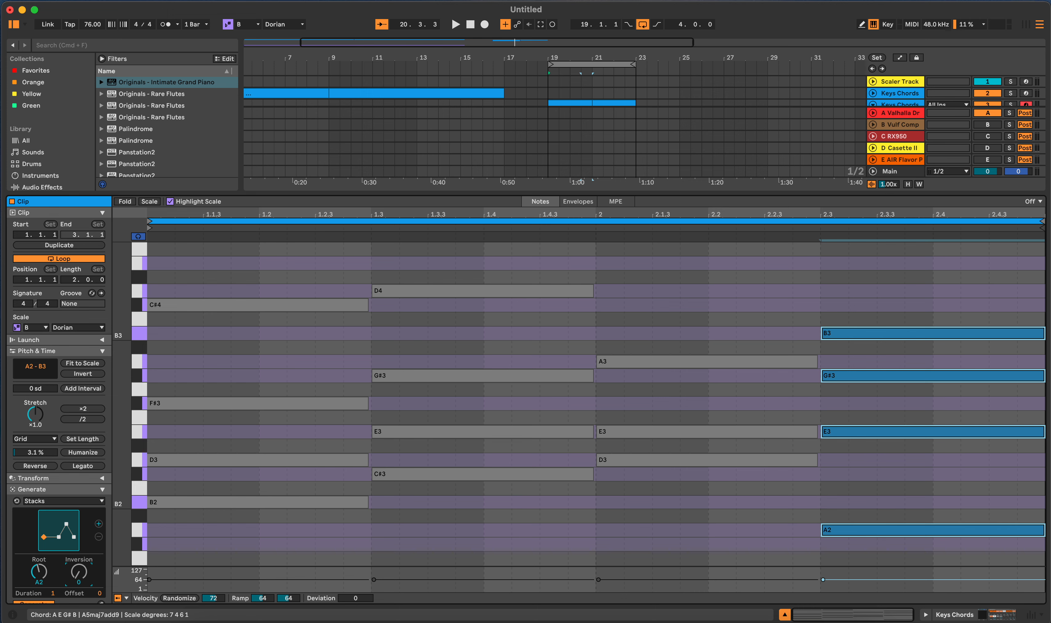
{"action": "left_click_drag", "start_coordinate": [79, 572], "coordinate": [79, 559]}
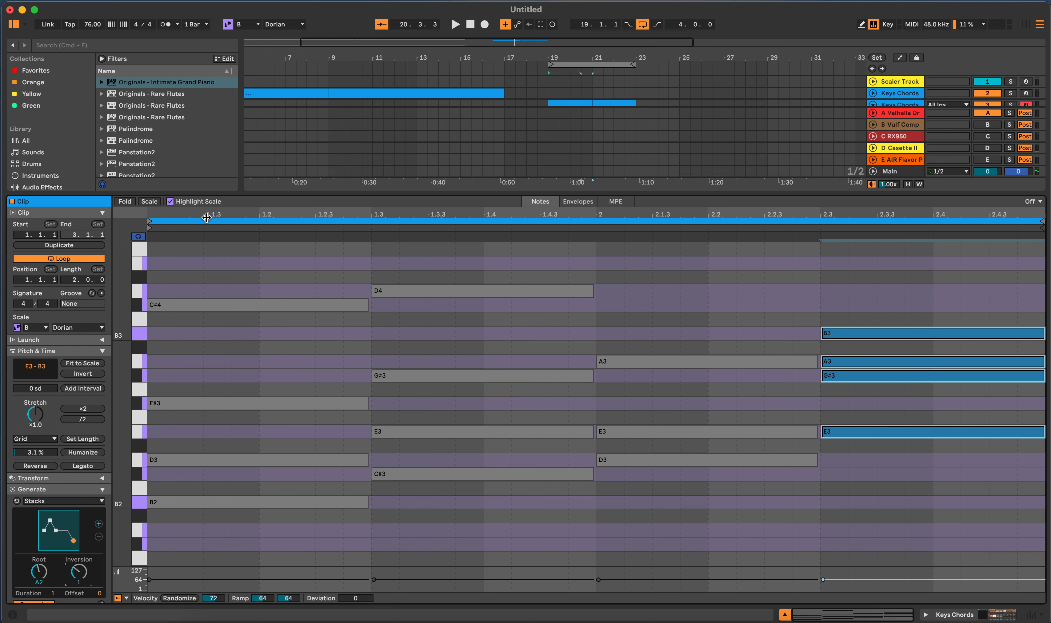
{"action": "key", "text": "space"}
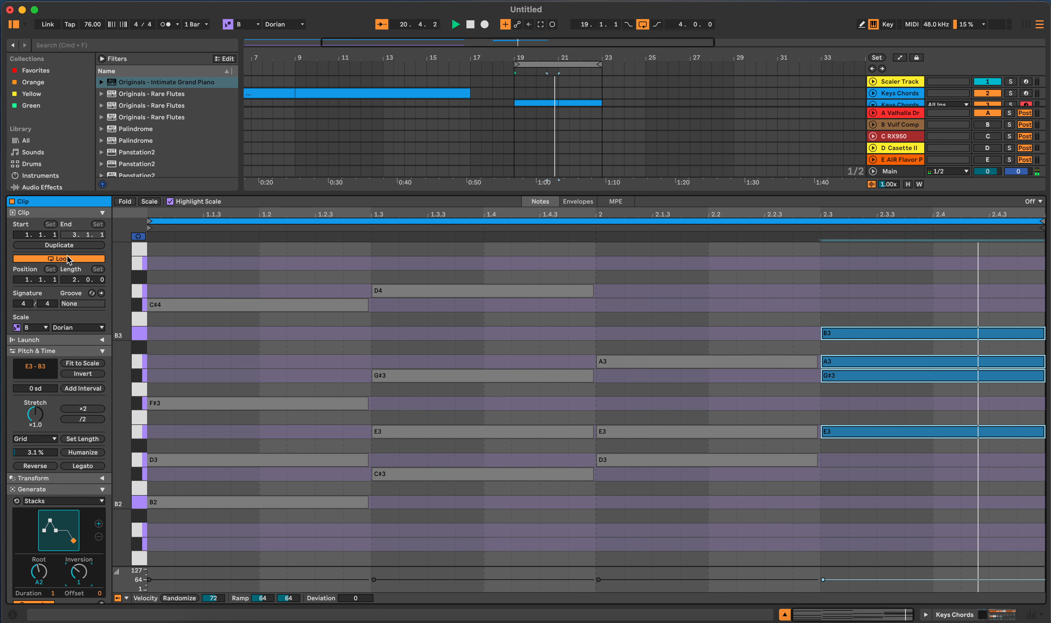
{"action": "key", "text": "space"}
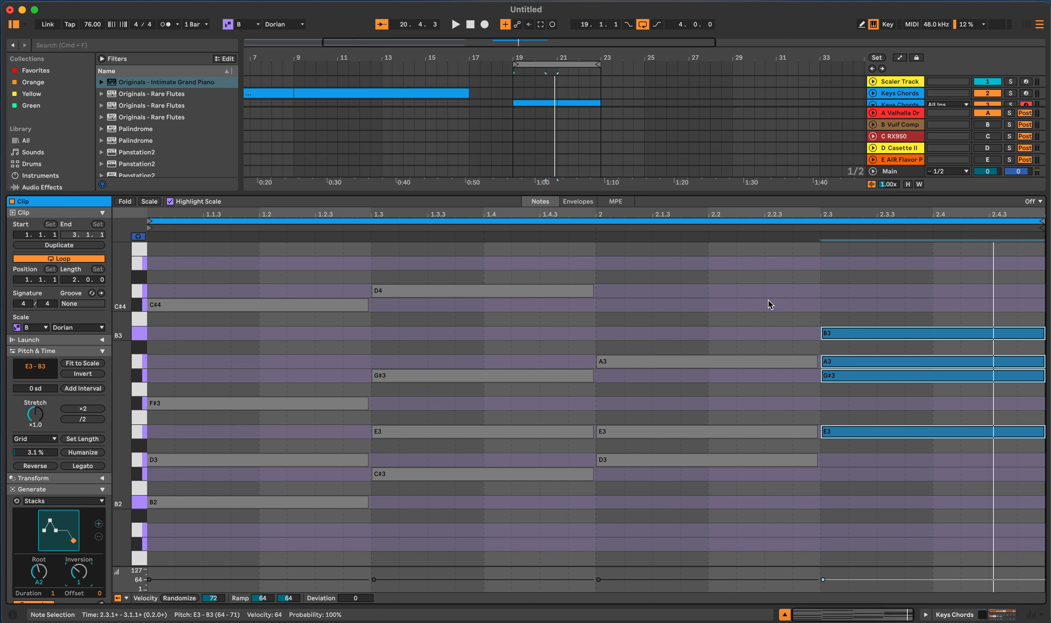
Humanize the timing of all notes in the four chords with an amount of 17 %.
{"action": "left_click_drag", "start_coordinate": [925, 283], "coordinate": [234, 565]}
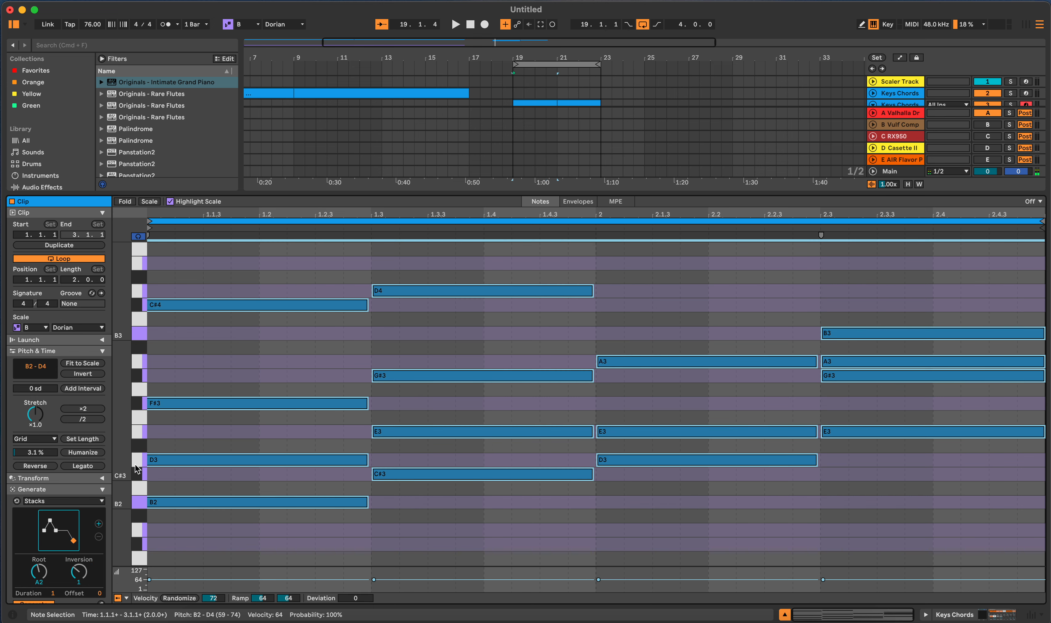
{"action": "left_click_drag", "start_coordinate": [36, 455], "coordinate": [35, 447]}
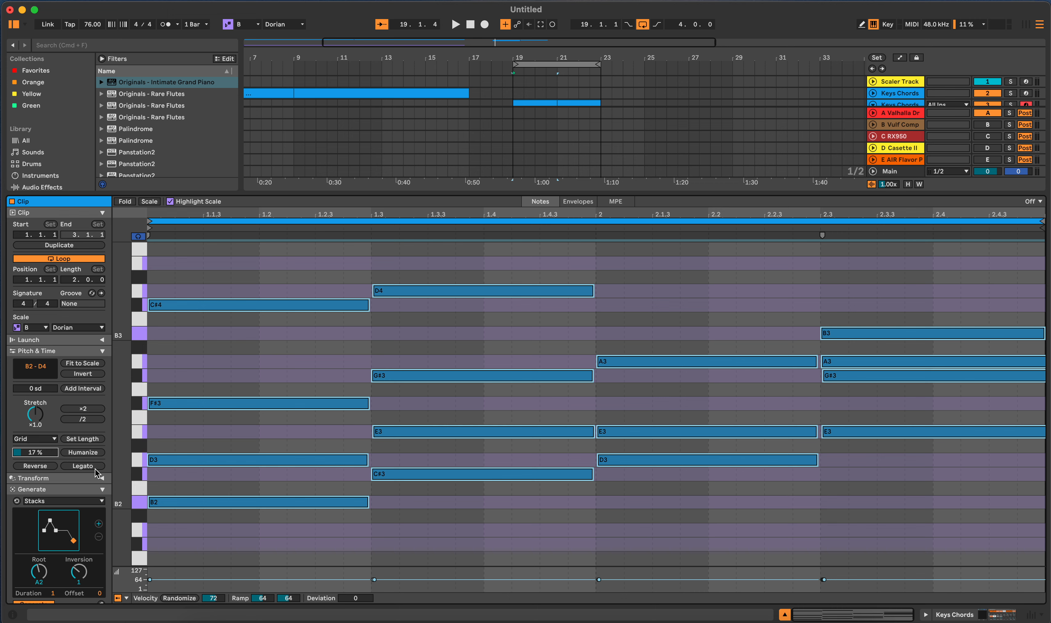
Strum the first chord with a High value of 12 % and the second chord with -20 %.
{"action": "left_click", "coordinate": [100, 480]}
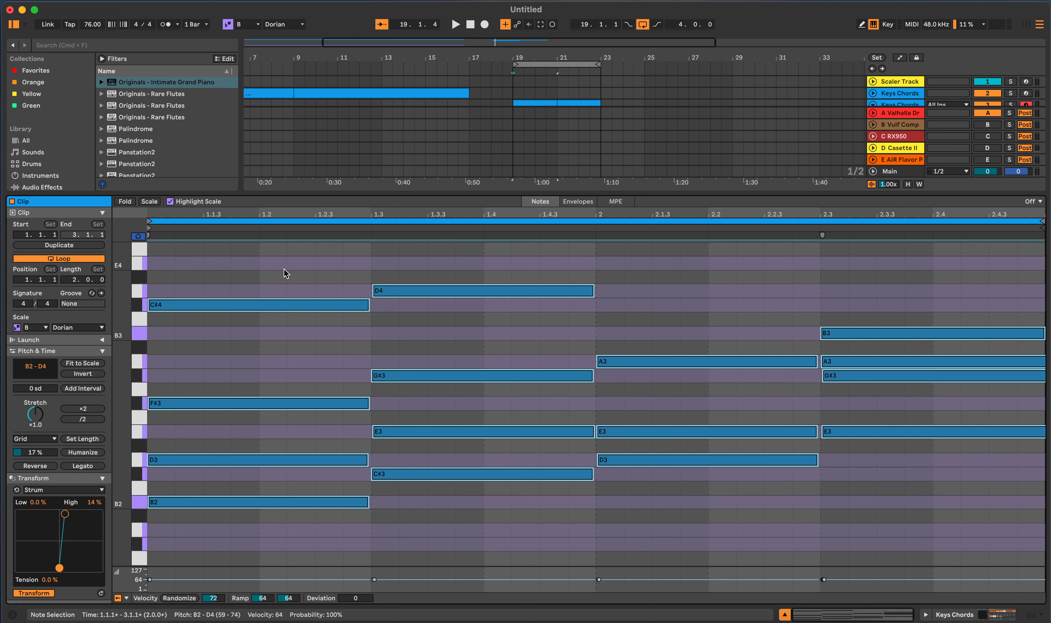
{"action": "left_click_drag", "start_coordinate": [285, 273], "coordinate": [265, 507]}
{"action": "mouse_move", "coordinate": [70, 517]}
{"action": "left_mouse_down"}
{"action": "mouse_move", "coordinate": [58, 517]}
{"action": "mouse_move", "coordinate": [69, 517]}
{"action": "left_mouse_up"}
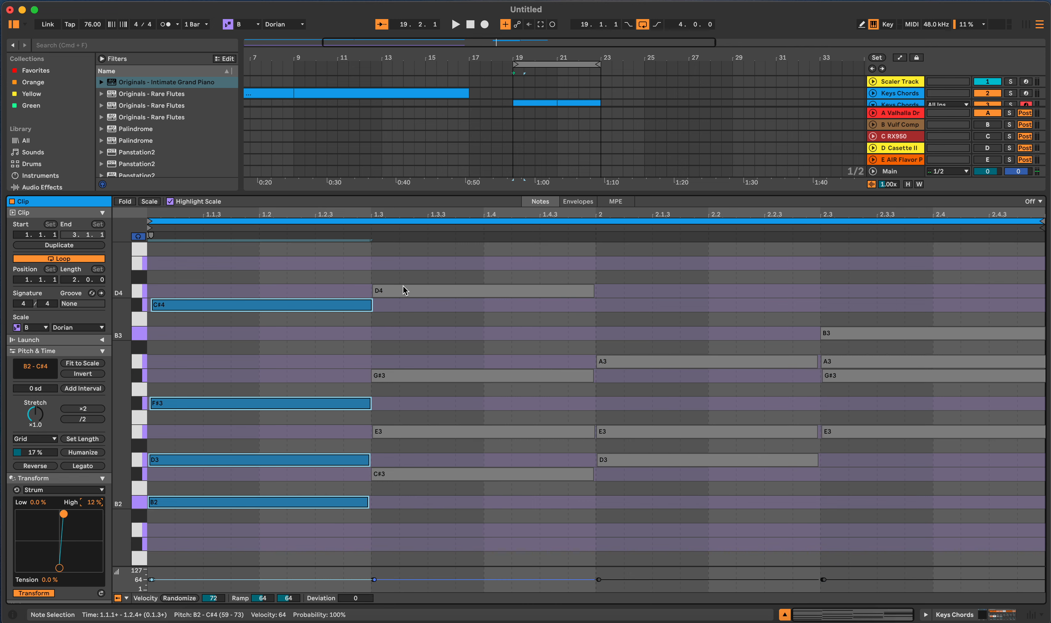
{"action": "left_click_drag", "start_coordinate": [403, 273], "coordinate": [435, 486]}
{"action": "left_click_drag", "start_coordinate": [61, 516], "coordinate": [51, 515]}
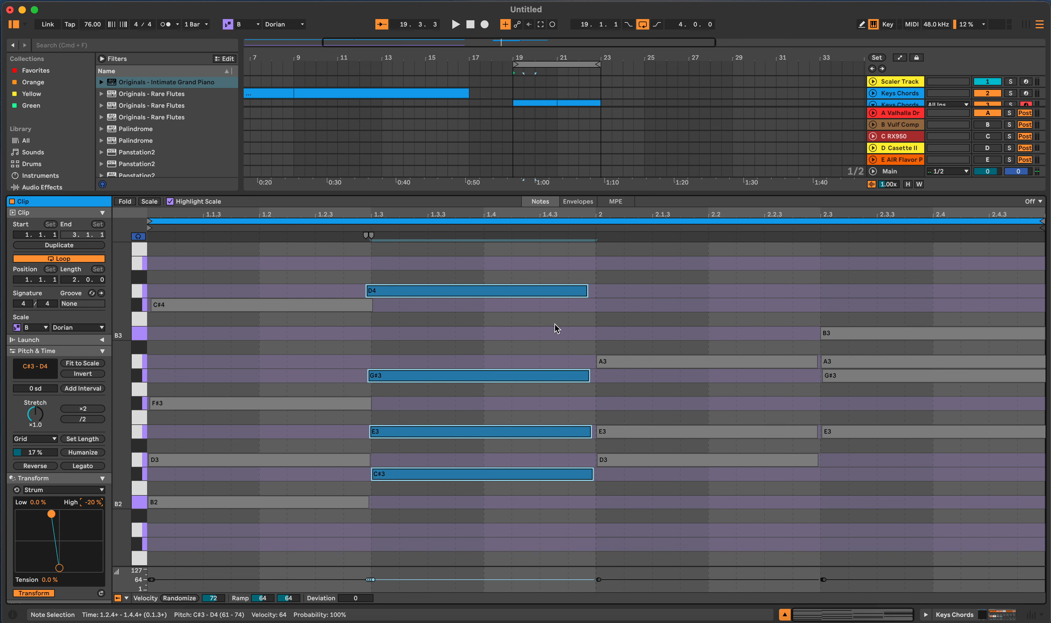
Strum the third chord with a High value of 16 % and the fourth chord with -10 %.
{"action": "left_click_drag", "start_coordinate": [641, 336], "coordinate": [650, 470]}
{"action": "left_click_drag", "start_coordinate": [53, 515], "coordinate": [66, 517]}
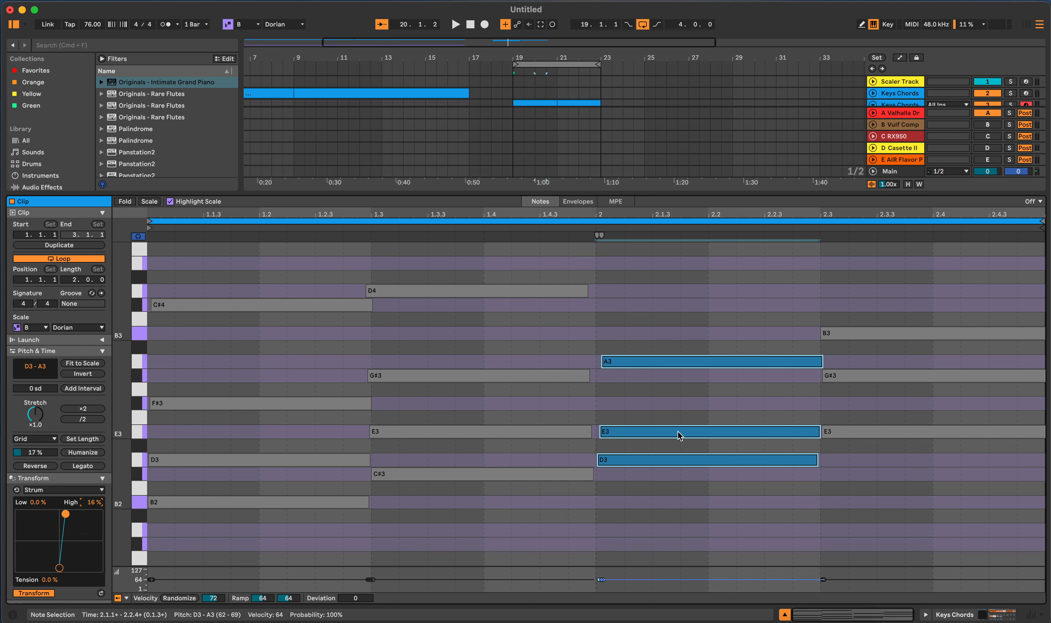
{"action": "left_click", "coordinate": [876, 339]}
{"action": "left_click_drag", "start_coordinate": [877, 340], "coordinate": [875, 509]}
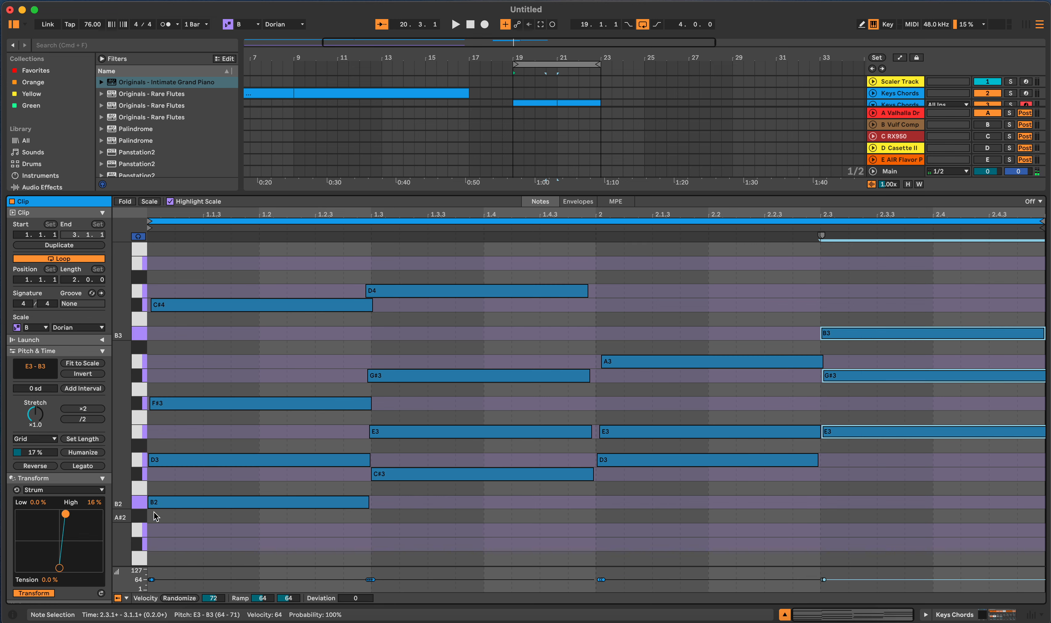
{"action": "mouse_move", "coordinate": [65, 514]}
{"action": "left_mouse_down"}
{"action": "mouse_move", "coordinate": [43, 516]}
{"action": "mouse_move", "coordinate": [55, 518]}
{"action": "left_mouse_up"}
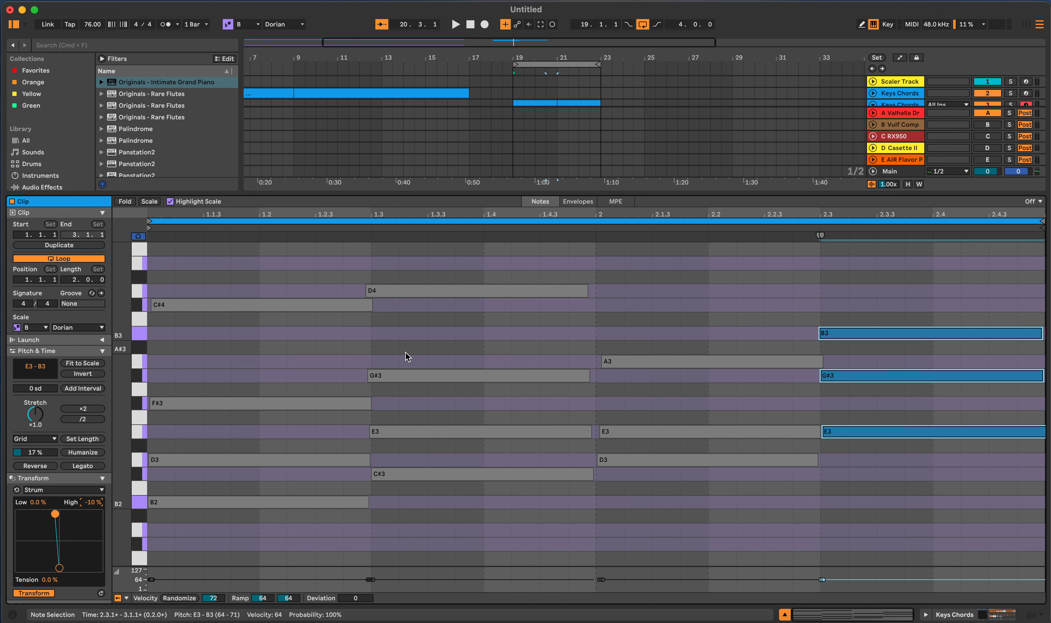
Start playback, open the two-bar MIDI clip at bar 19 on the Keys Chords track and loop the arrangement over it.
{"action": "key", "text": "space"}
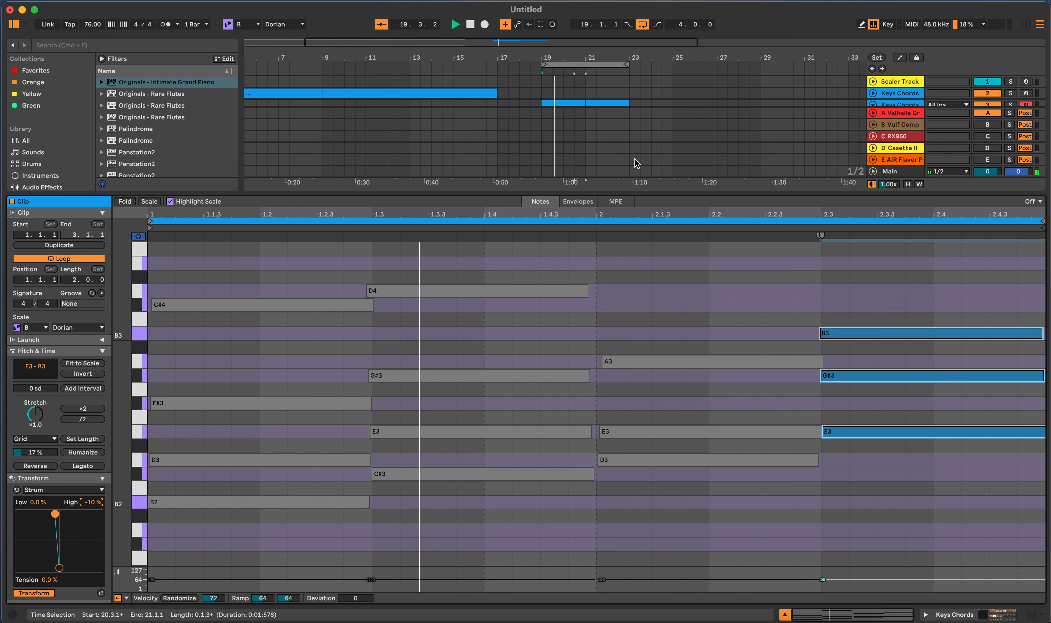
{"action": "left_click", "coordinate": [570, 103]}
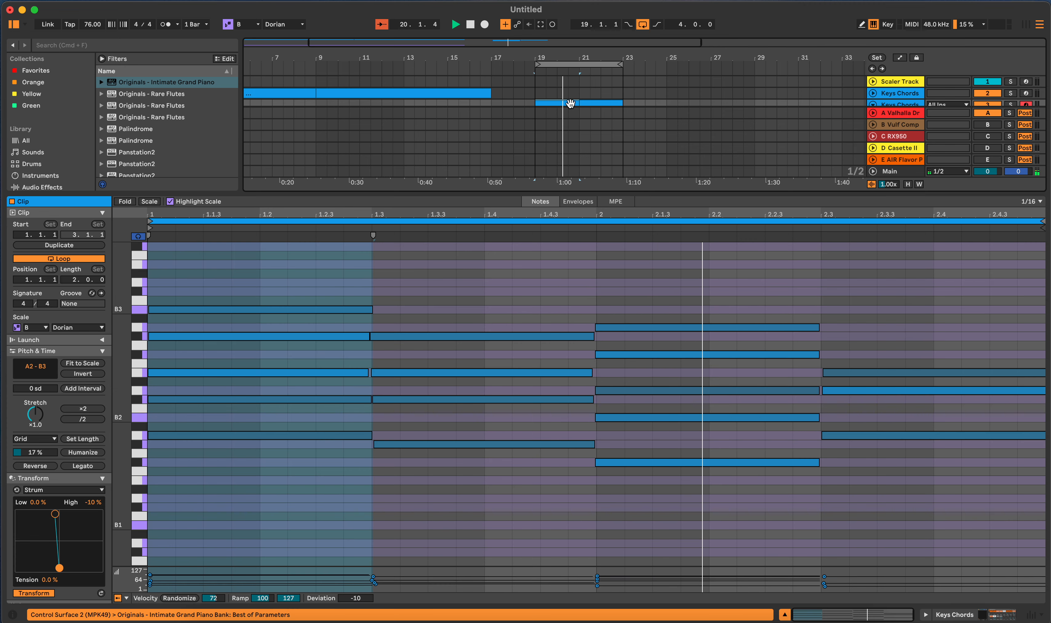
{"action": "key", "text": "super+l"}
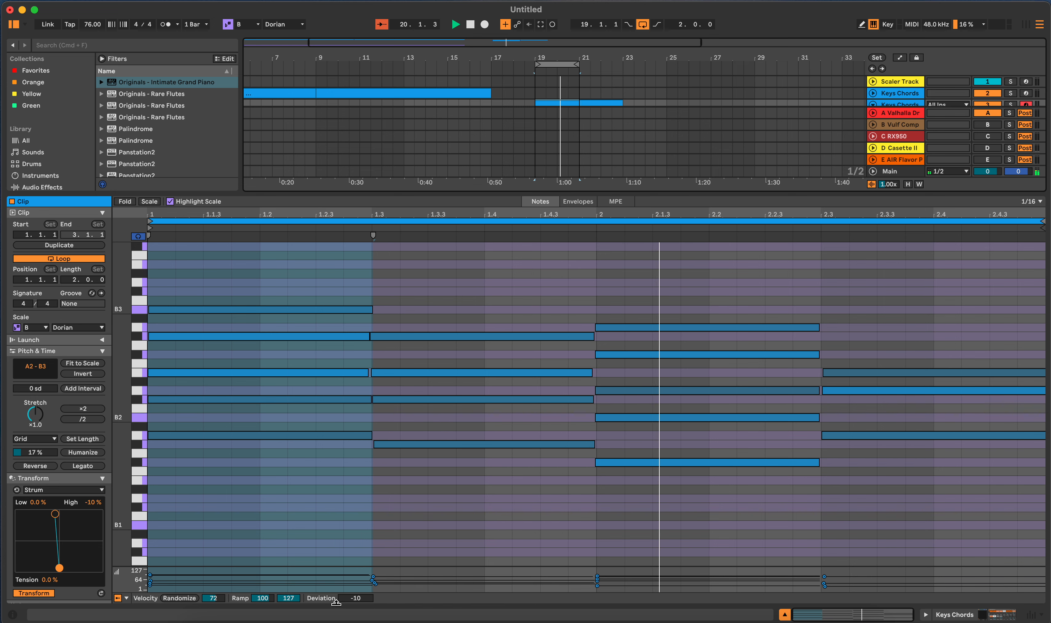
Set the velocity deviation to 0 and the velocity randomize amount to 1 for the selected notes, and stop playback.
{"action": "double_click", "coordinate": [355, 599]}
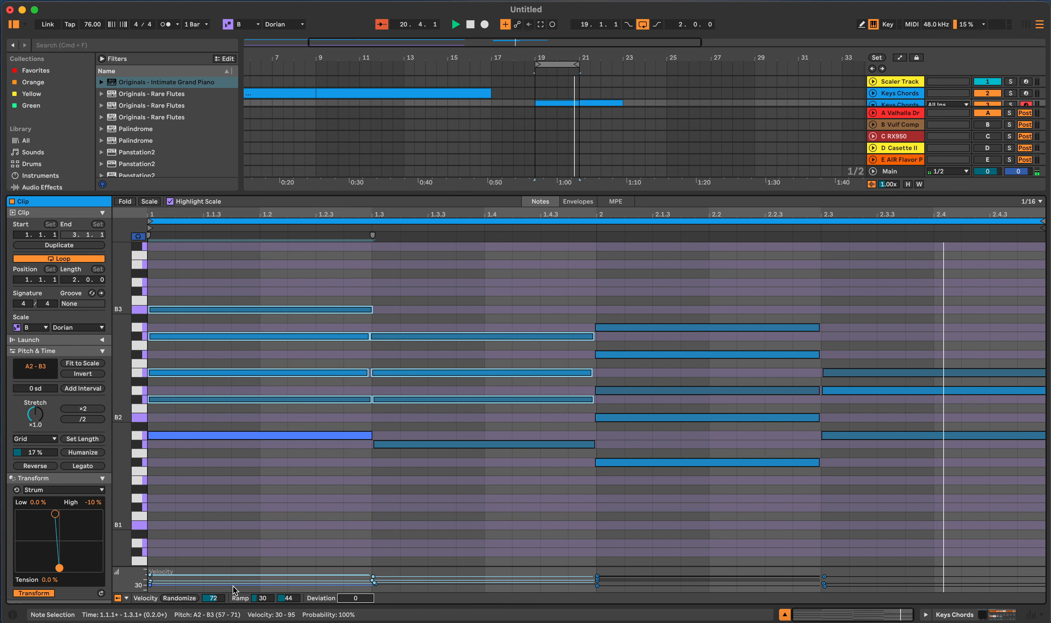
{"action": "left_click_drag", "start_coordinate": [211, 600], "coordinate": [211, 622]}
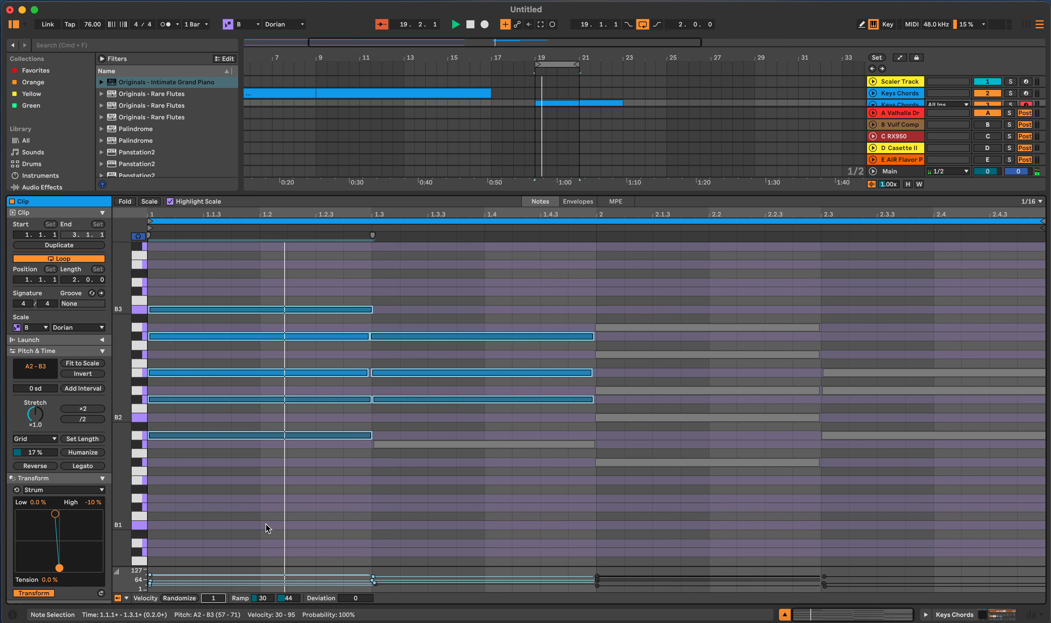
{"action": "left_click", "coordinate": [304, 519]}
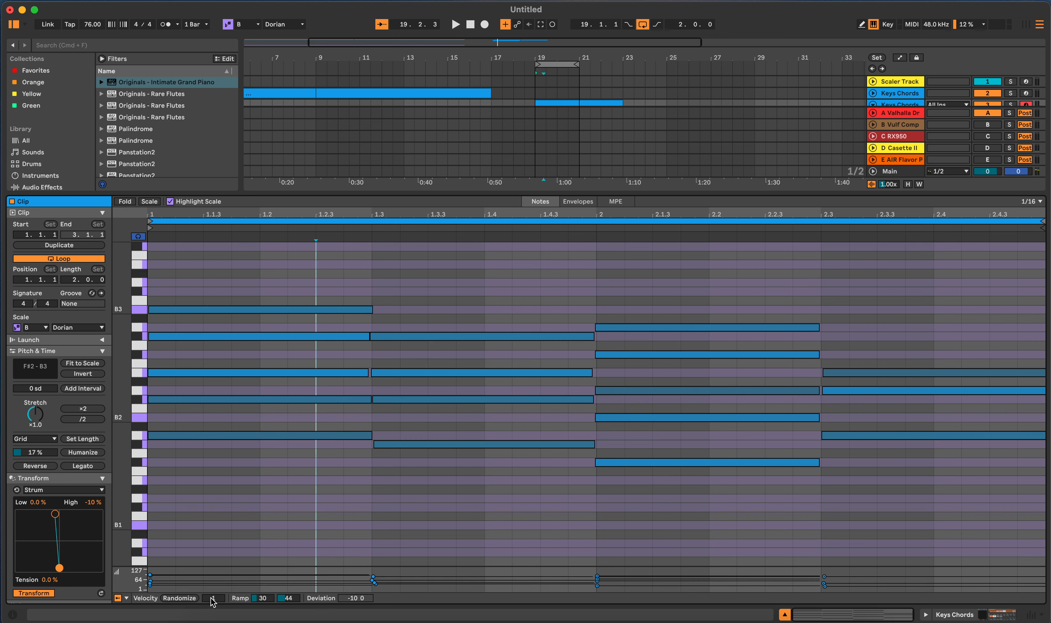
Set the velocity randomize amount to 1 for all notes in the two-bar clip.
{"action": "left_click_drag", "start_coordinate": [212, 599], "coordinate": [212, 596]}
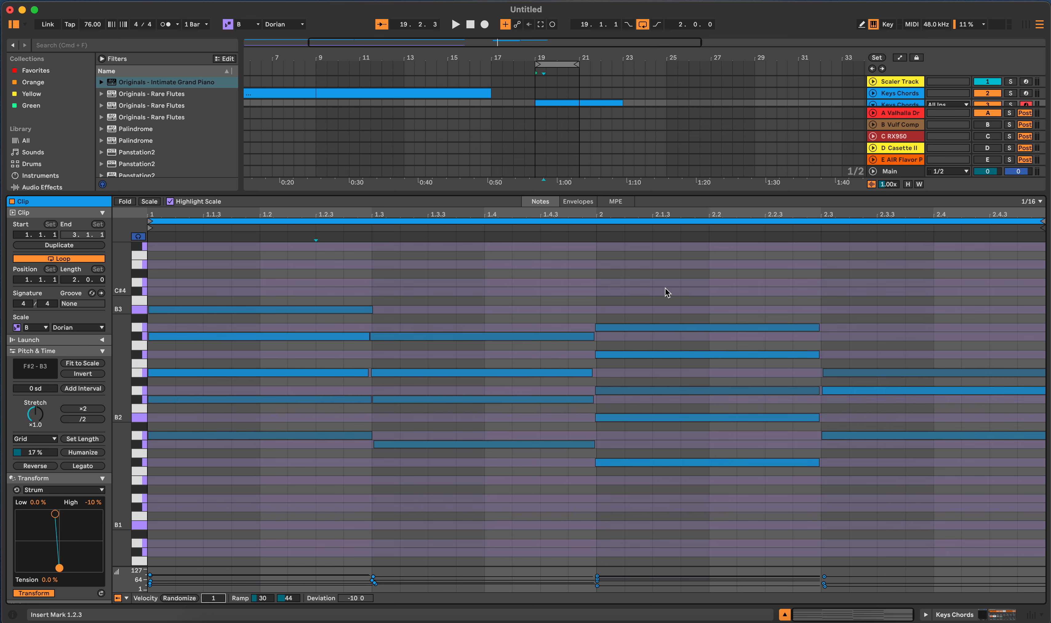
{"action": "left_click_drag", "start_coordinate": [863, 270], "coordinate": [237, 536]}
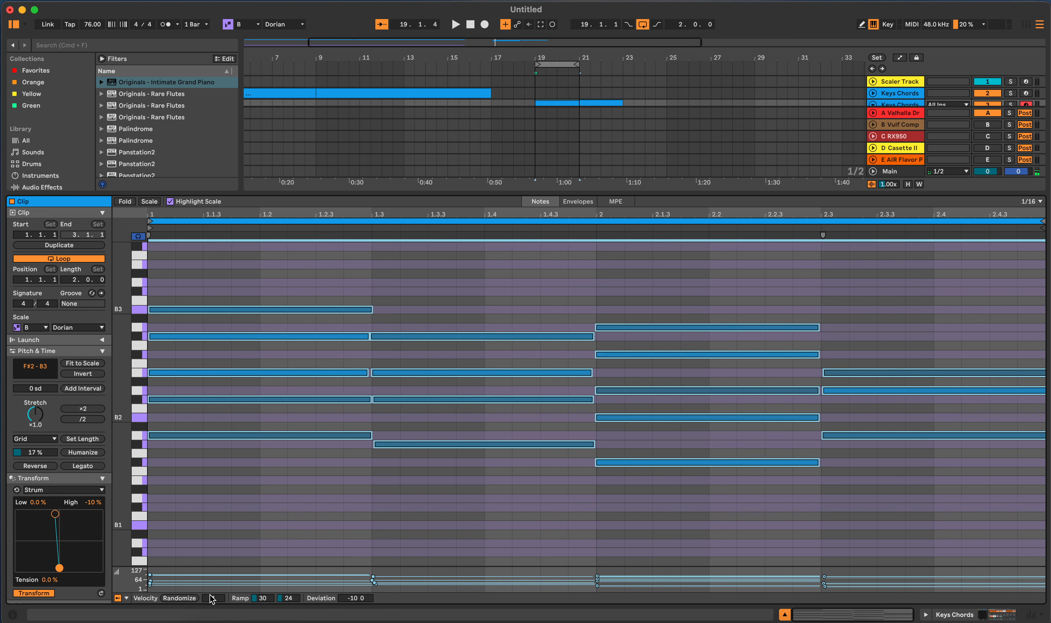
{"action": "mouse_move", "coordinate": [213, 598]}
{"action": "left_mouse_down"}
{"action": "mouse_move", "coordinate": [213, 546]}
{"action": "mouse_move", "coordinate": [213, 598]}
{"action": "left_mouse_up"}
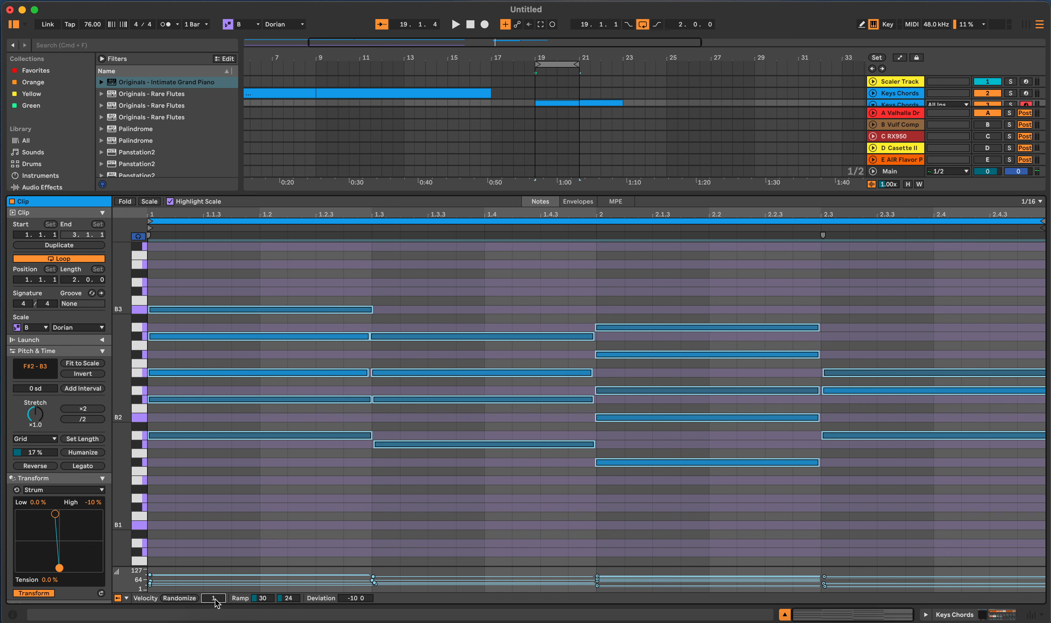
Try a velocity randomize amount of 97 on the first chord's notes and select all notes in the clip.
{"action": "left_click", "coordinate": [257, 483]}
{"action": "key", "text": "space"}
{"action": "left_click_drag", "start_coordinate": [325, 272], "coordinate": [293, 454]}
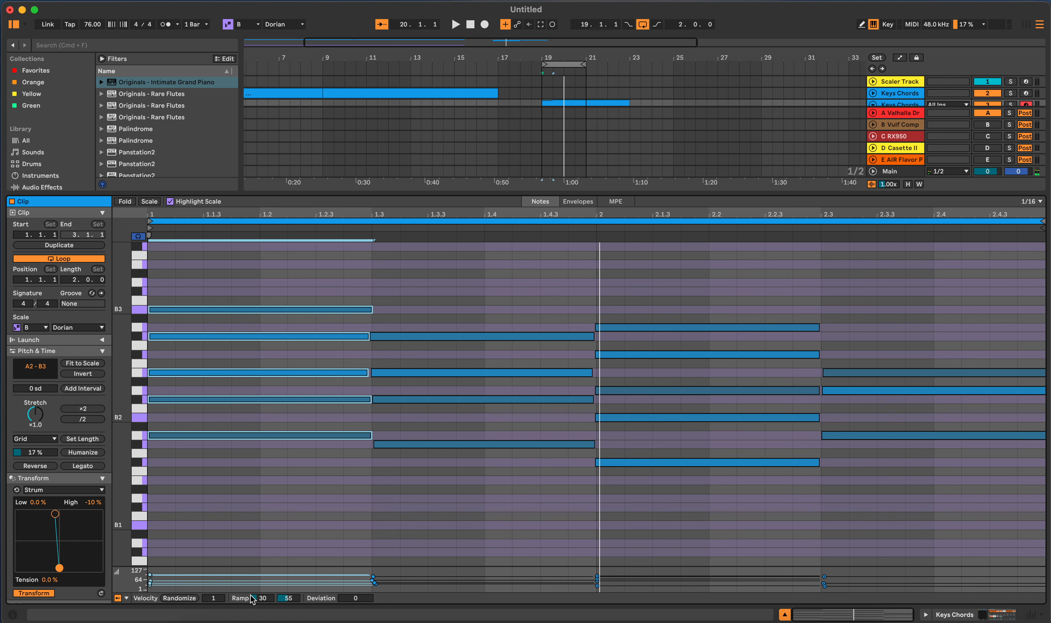
{"action": "left_click_drag", "start_coordinate": [213, 598], "coordinate": [213, 515]}
{"action": "left_click", "coordinate": [225, 582]}
{"action": "key", "text": "super+a"}
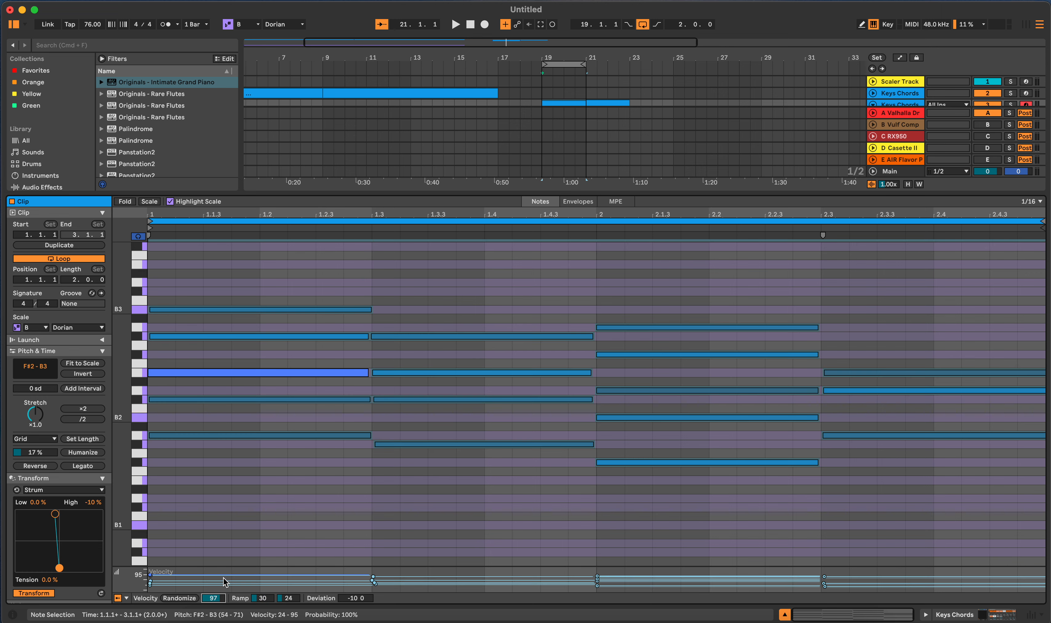
{"action": "left_click", "coordinate": [224, 582]}
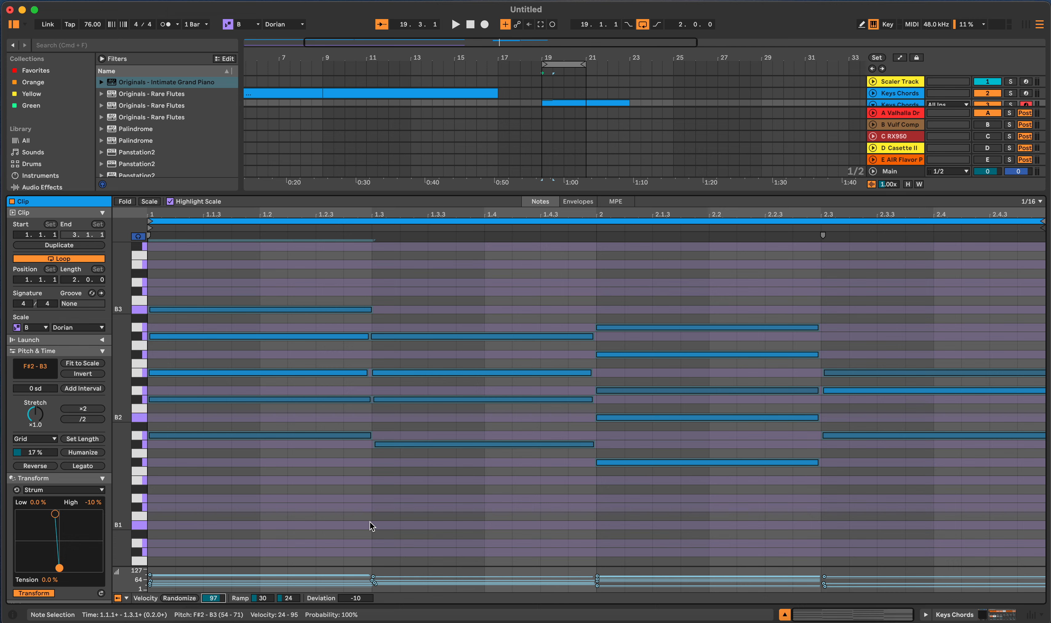
Undo the velocity randomization along with earlier edits, and redo edits until both Keys Chords clips are restored.
{"action": "key", "text": "super+z"}
{"action": "key", "text": "super+z"}
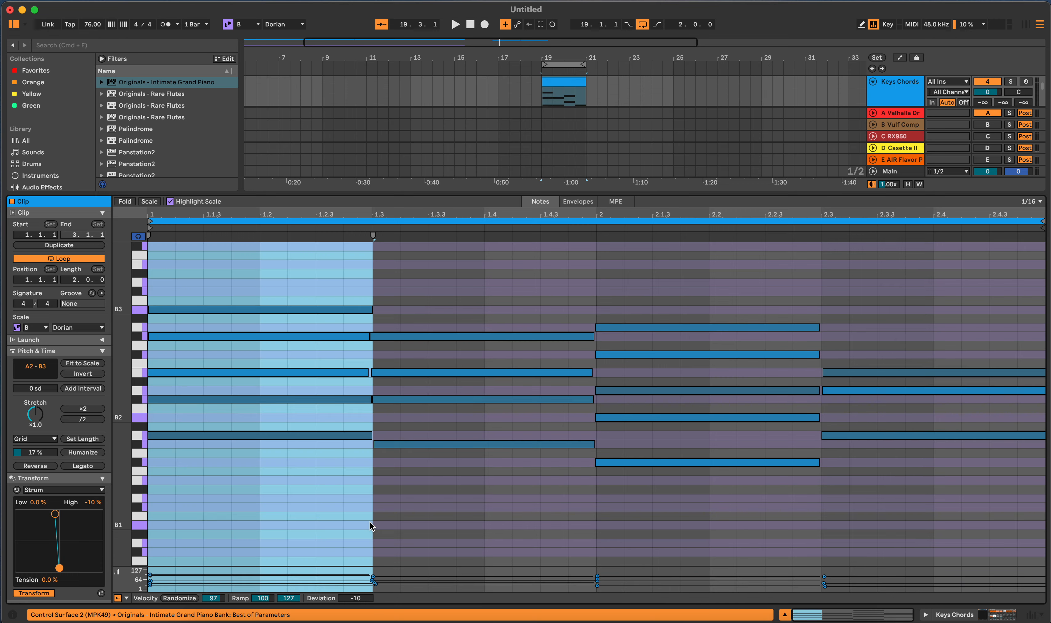
{"action": "key", "text": "super+z"}
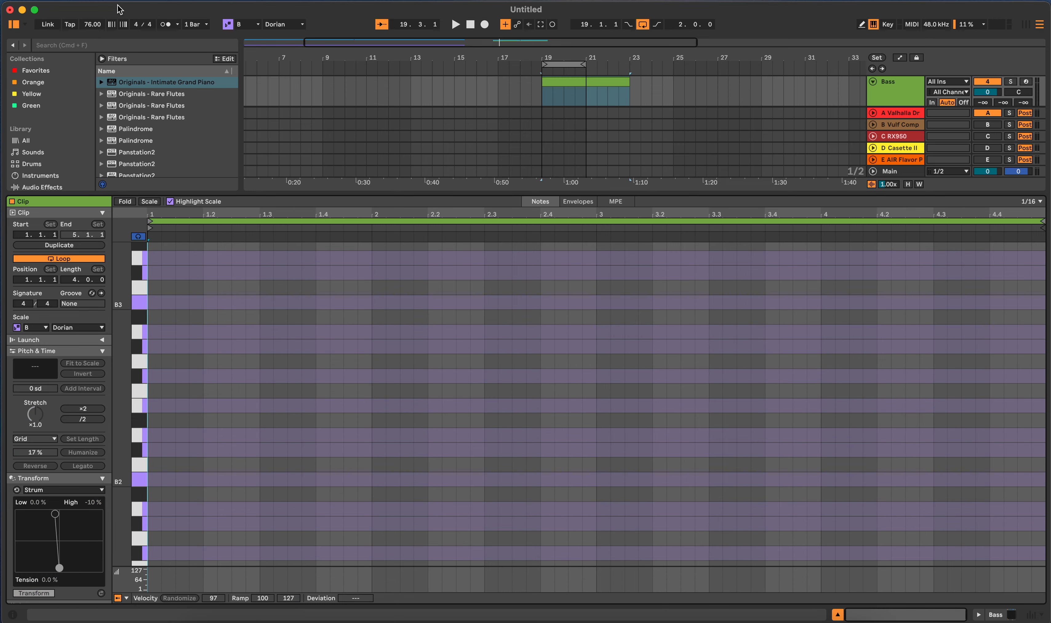
{"action": "left_click", "coordinate": [87, 1]}
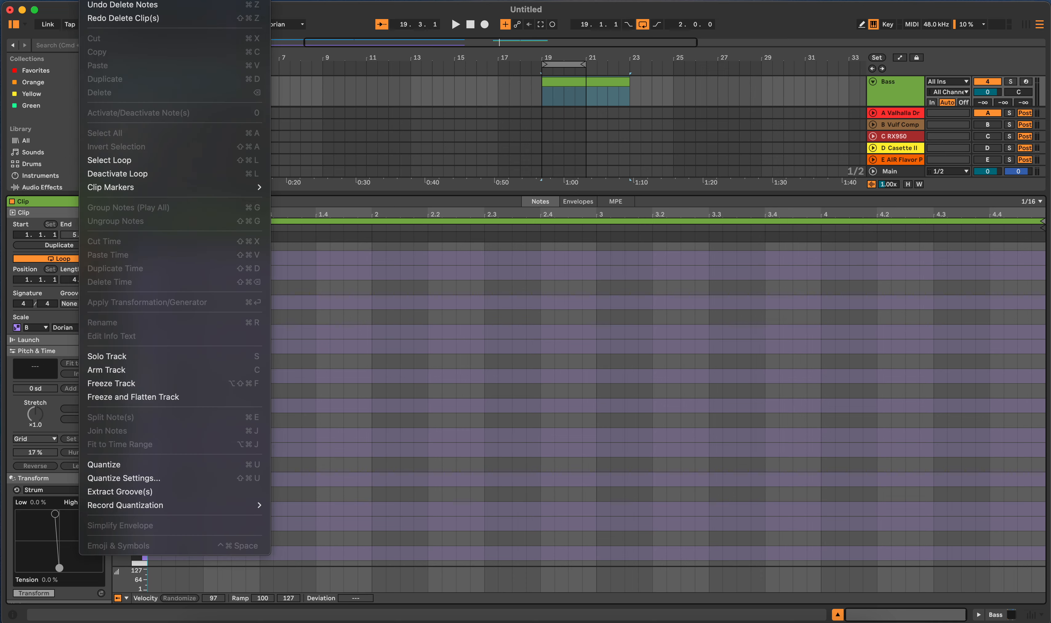
{"action": "left_click", "coordinate": [98, 19]}
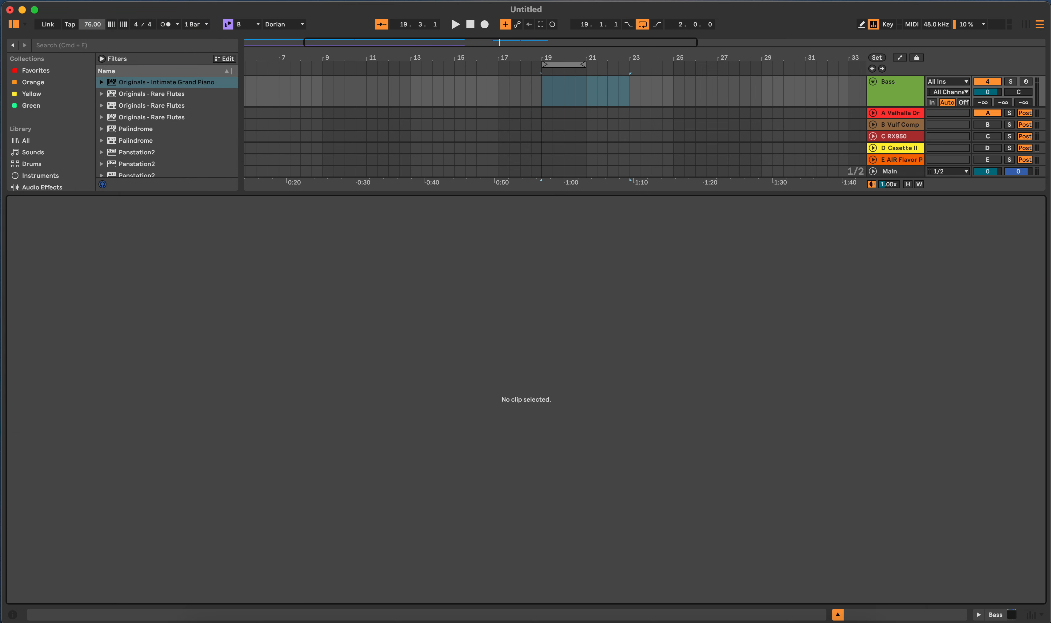
{"action": "left_click", "coordinate": [87, 1]}
{"action": "left_click", "coordinate": [101, 19]}
{"action": "left_click", "coordinate": [87, 1]}
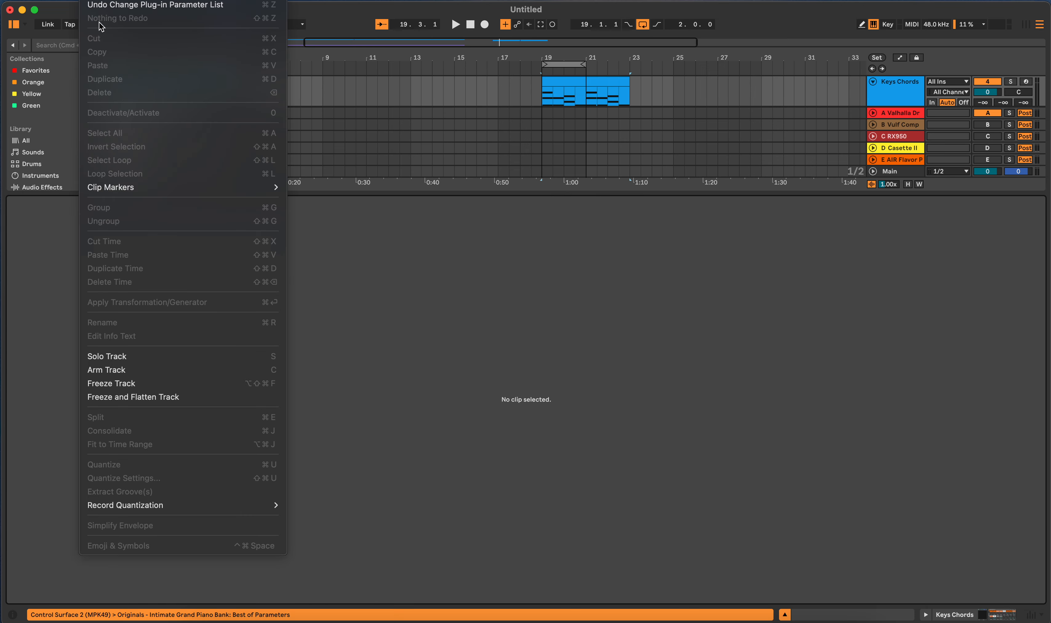
Set the velocity randomize amount to 6 for the first chord of the Keys Chords clip at bar 19 and play the result.
{"action": "left_click", "coordinate": [521, 103]}
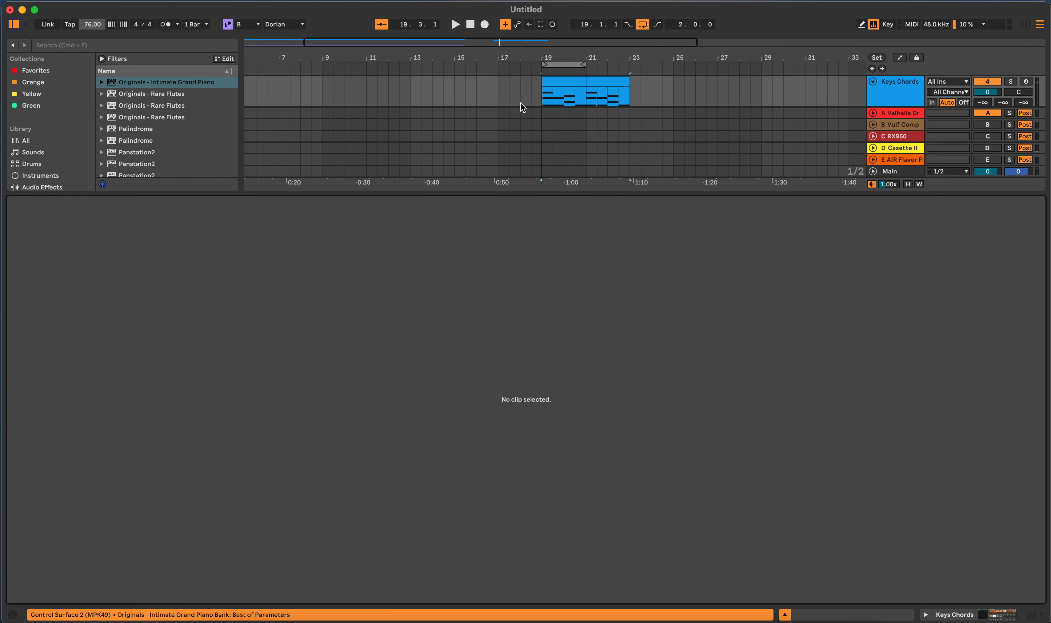
{"action": "left_click", "coordinate": [563, 87]}
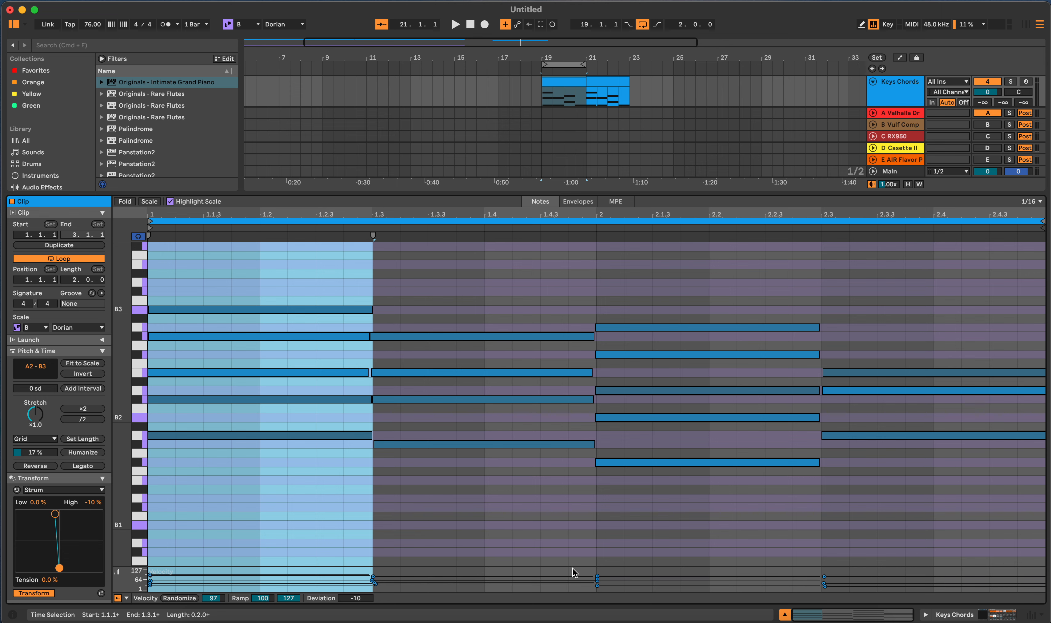
{"action": "left_click_drag", "start_coordinate": [926, 311], "coordinate": [251, 503]}
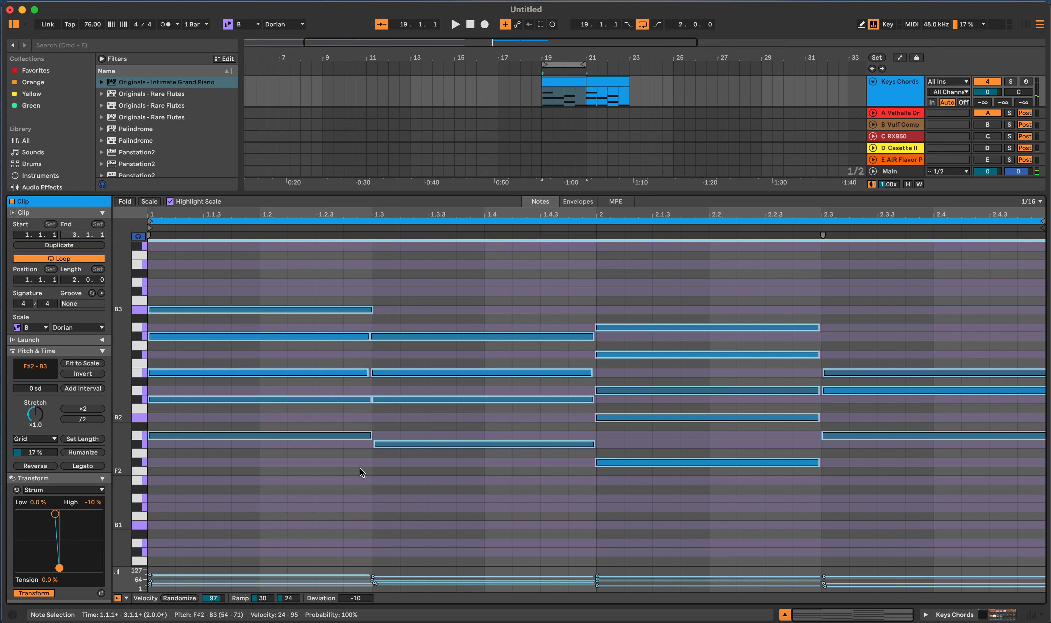
{"action": "left_click", "coordinate": [328, 491]}
{"action": "left_click_drag", "start_coordinate": [323, 280], "coordinate": [304, 474]}
{"action": "left_click", "coordinate": [304, 473]}
{"action": "left_click_drag", "start_coordinate": [342, 285], "coordinate": [275, 509]}
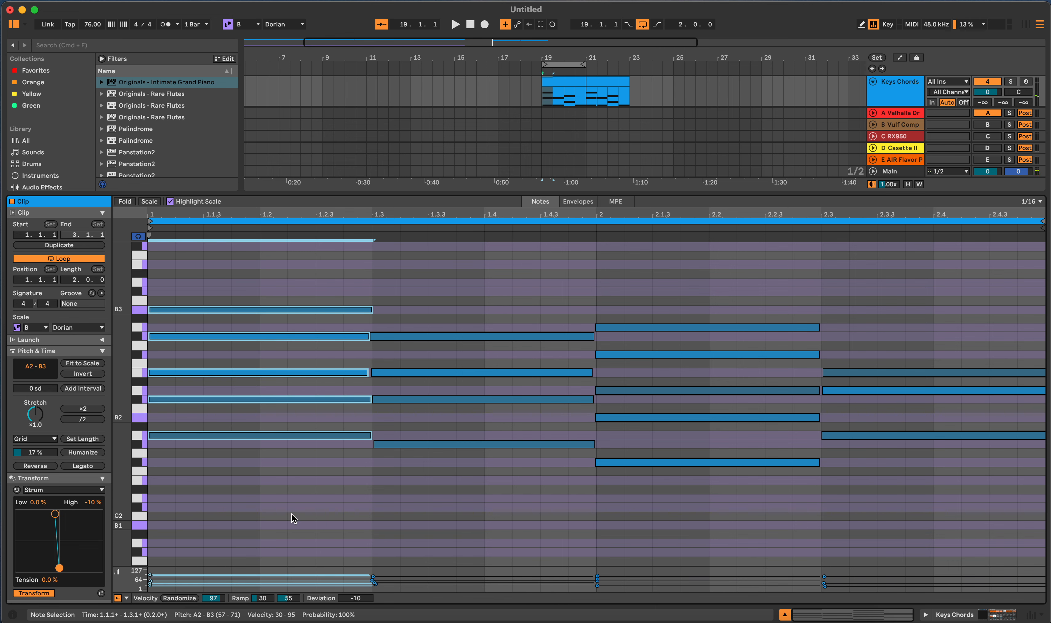
{"action": "left_click", "coordinate": [215, 599]}
{"action": "type", "text": "1"}
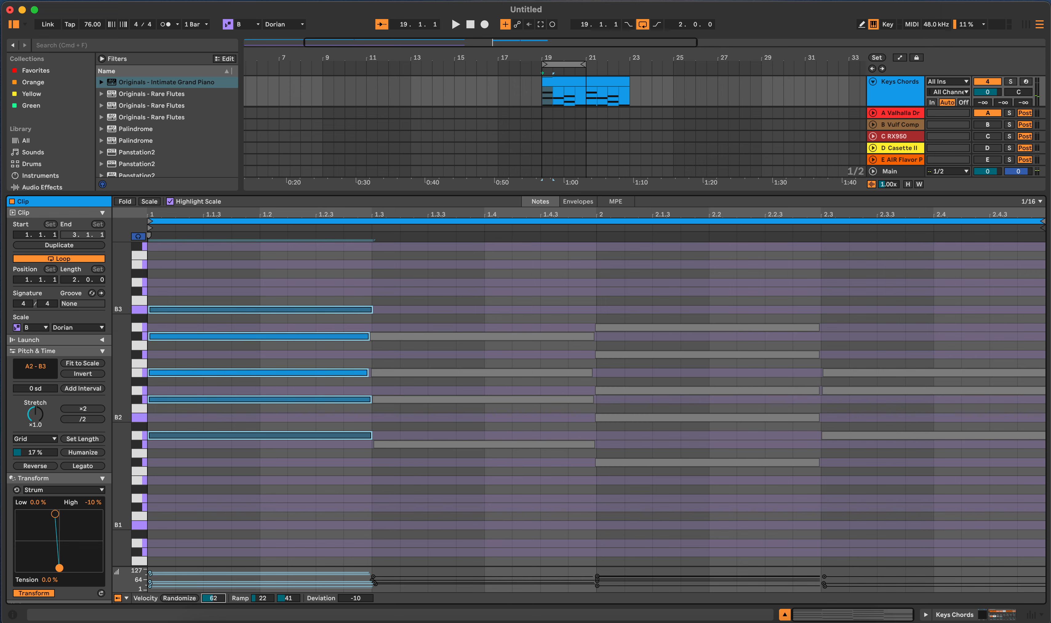
{"action": "mouse_move", "coordinate": [214, 599]}
{"action": "left_mouse_down"}
{"action": "mouse_move", "coordinate": [213, 577]}
{"action": "mouse_move", "coordinate": [213, 595]}
{"action": "left_mouse_up"}
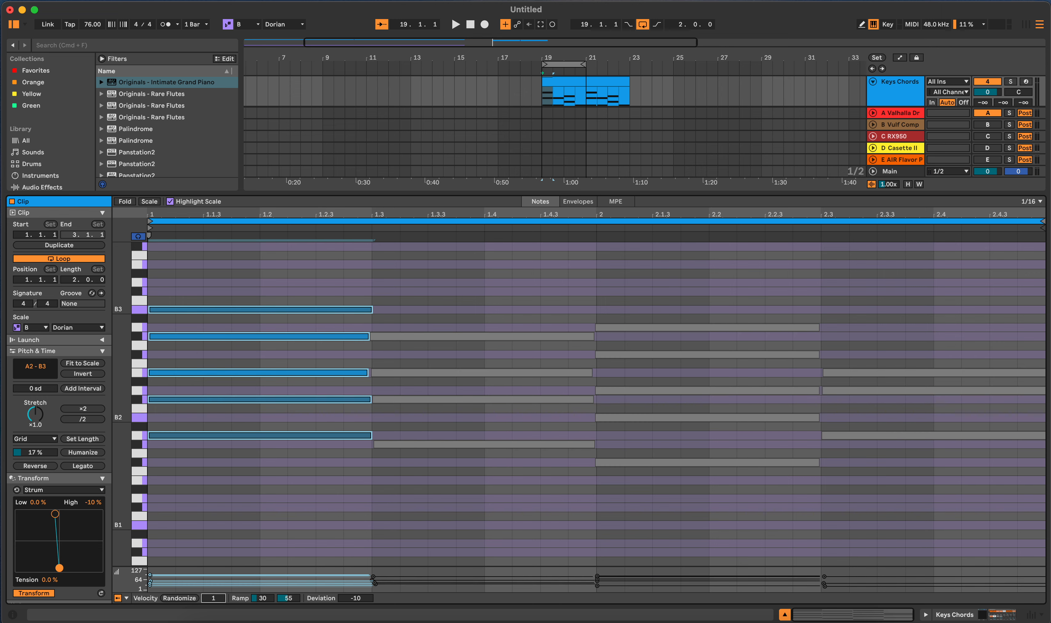
{"action": "key", "text": "space"}
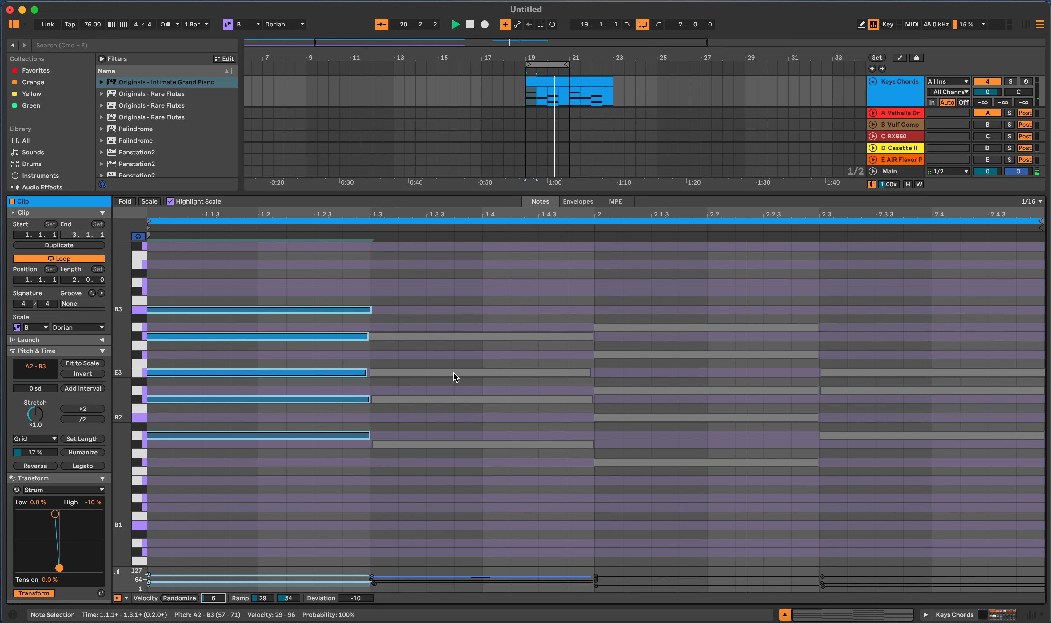
{"action": "key", "text": "space"}
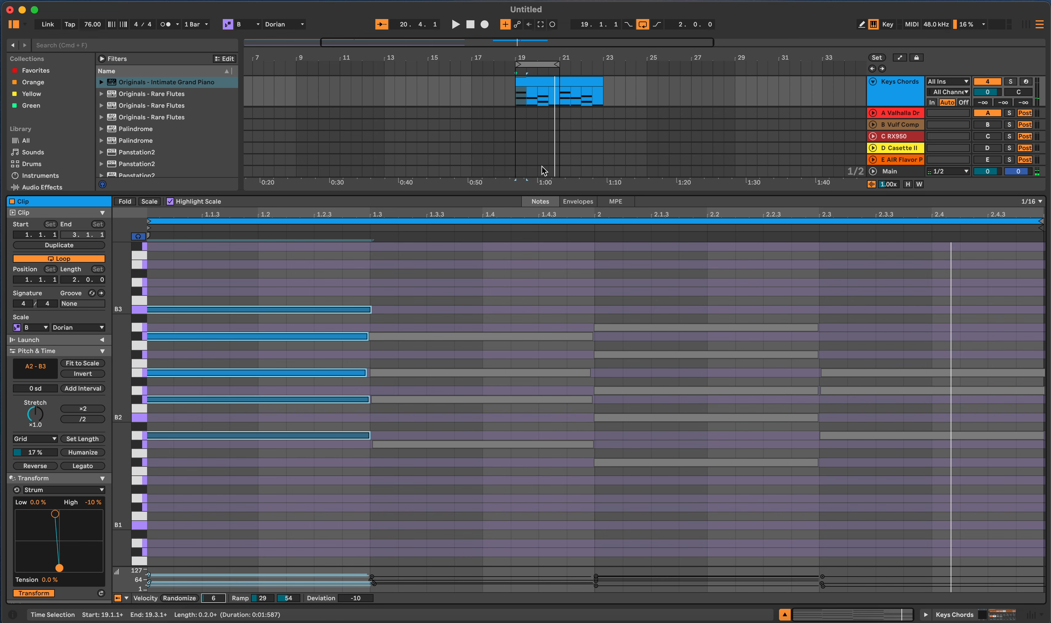
Replace the clip at bar 21 with a duplicate of the bar 19 clip and extend the arrangement loop to four bars.
{"action": "left_click", "coordinate": [594, 87]}
{"action": "key", "text": "Delete"}
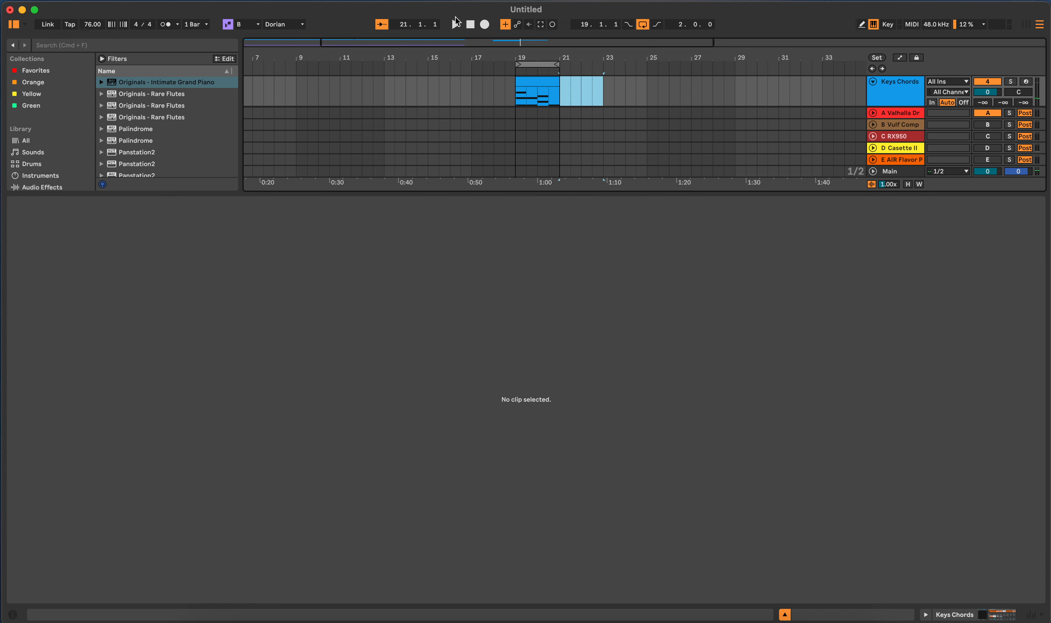
{"action": "left_click", "coordinate": [528, 82]}
{"action": "key", "text": "super+d"}
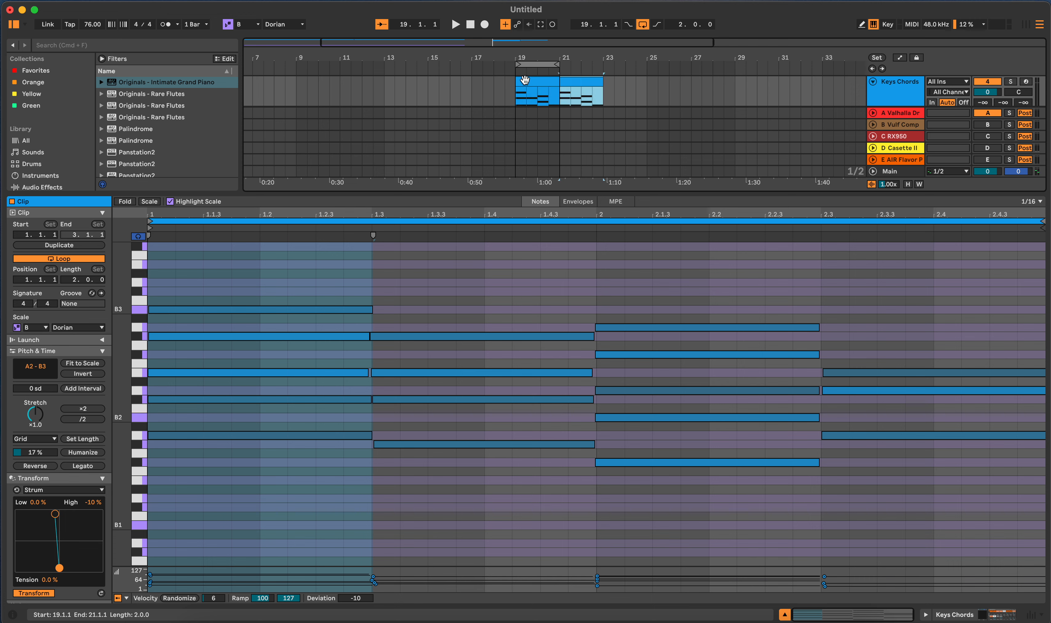
{"action": "left_click", "coordinate": [560, 65]}
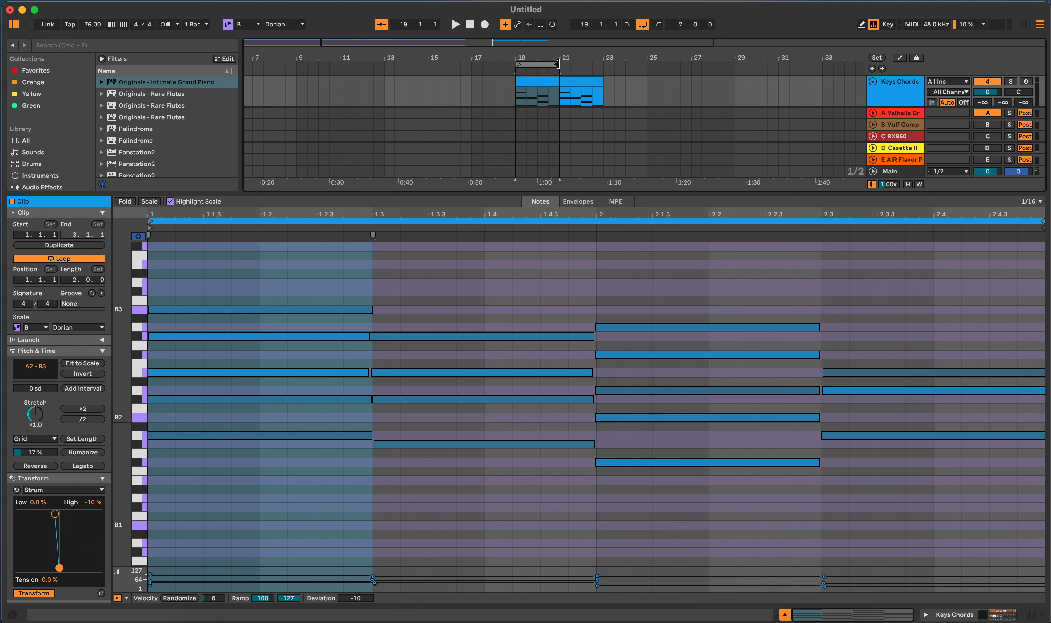
{"action": "left_click_drag", "start_coordinate": [557, 65], "coordinate": [601, 65]}
Set the velocity deviation to -22 for all notes in the clip at bar 19.
{"action": "left_click", "coordinate": [552, 82]}
{"action": "double_click", "coordinate": [552, 82]}
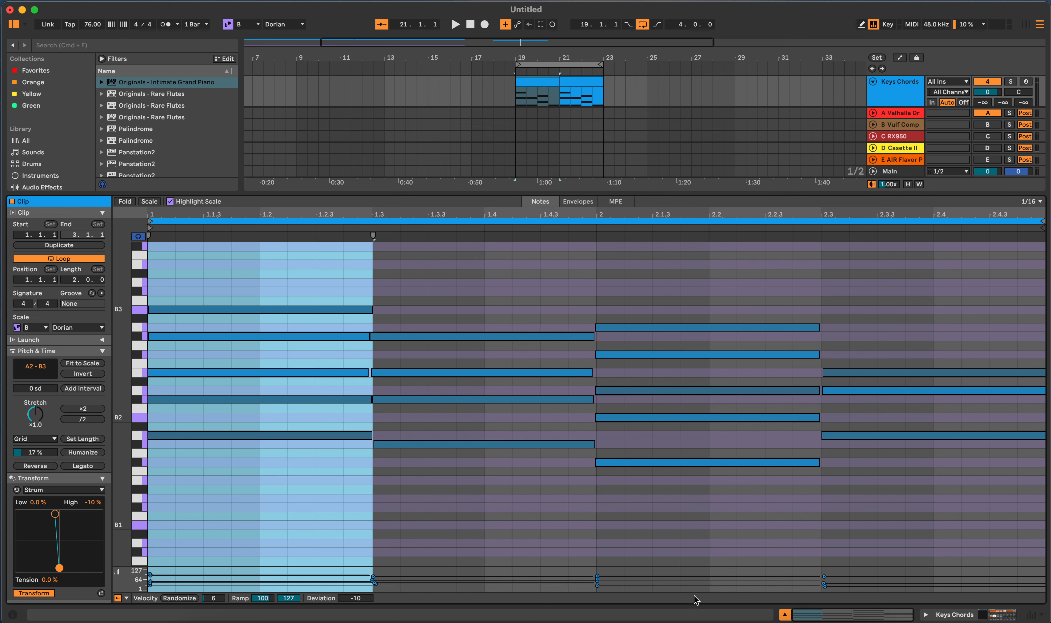
{"action": "left_click_drag", "start_coordinate": [916, 519], "coordinate": [647, 356]}
{"action": "key", "text": "super+a"}
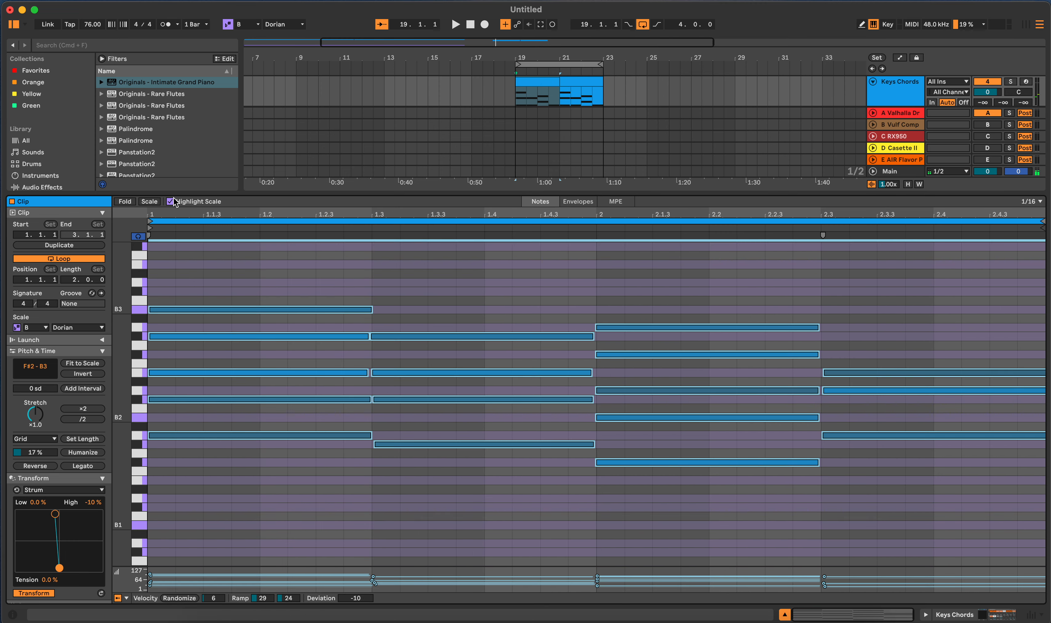
{"action": "left_click_drag", "start_coordinate": [355, 598], "coordinate": [355, 604]}
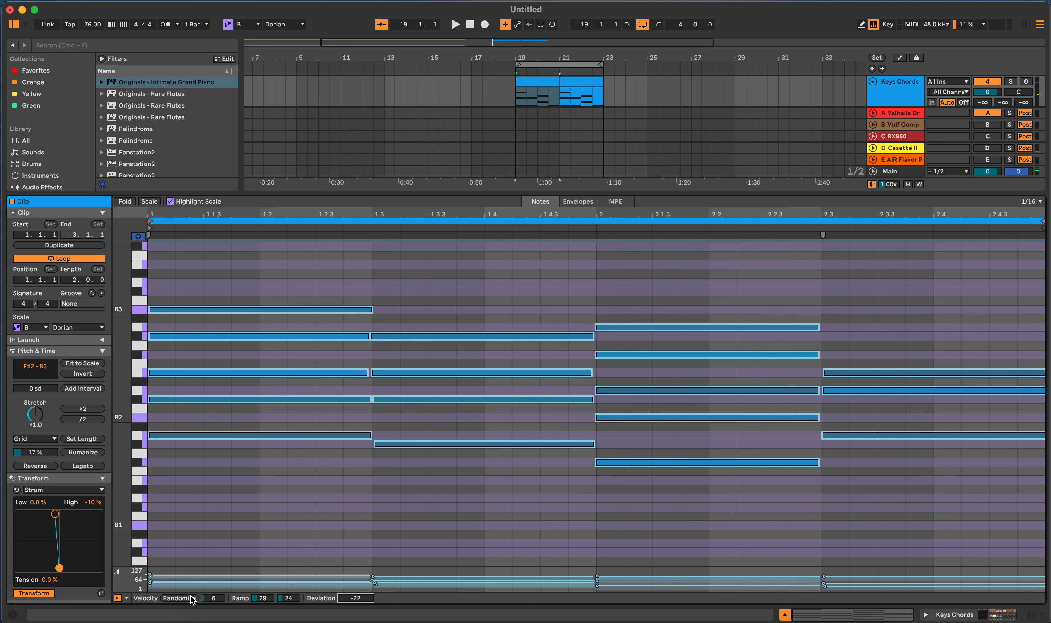
Set the velocity deviation to -22 for all notes in the duplicated clip at bar 21.
{"action": "double_click", "coordinate": [580, 83]}
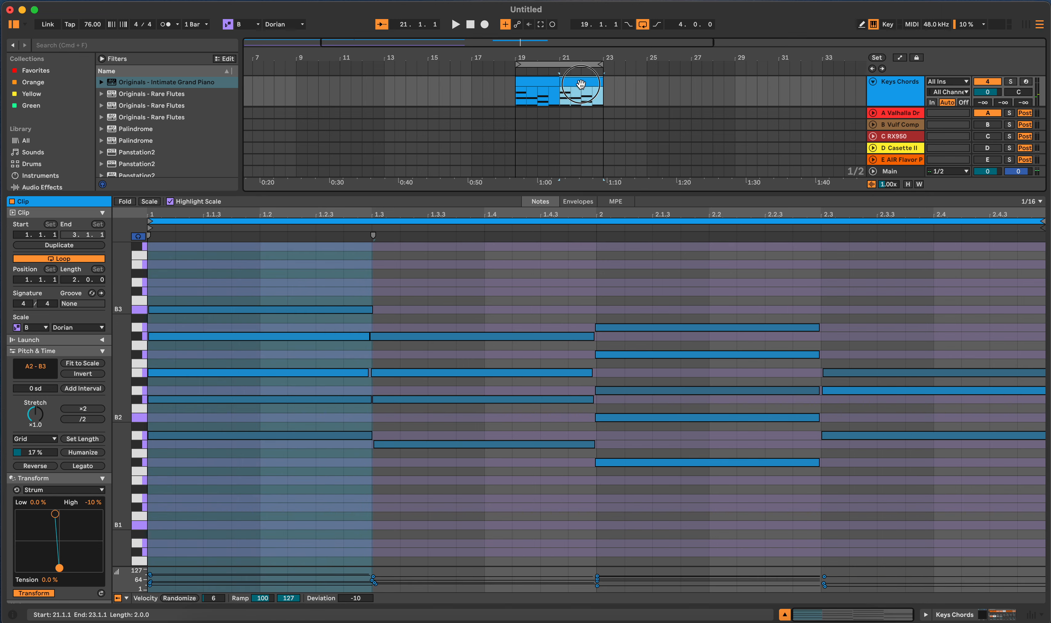
{"action": "left_click_drag", "start_coordinate": [906, 283], "coordinate": [310, 533]}
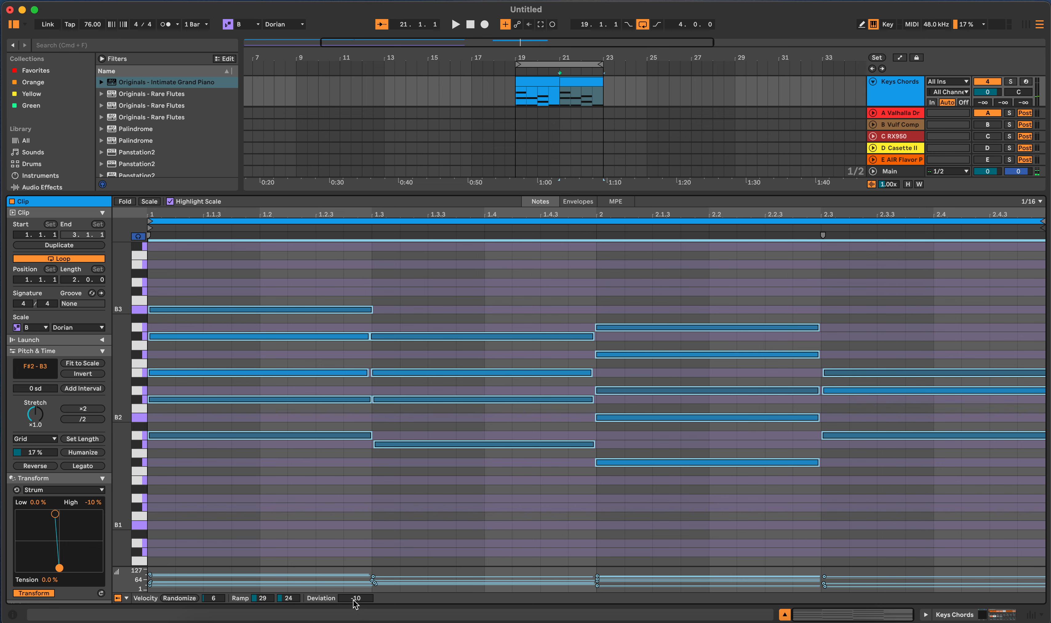
{"action": "left_click_drag", "start_coordinate": [353, 602], "coordinate": [353, 613]}
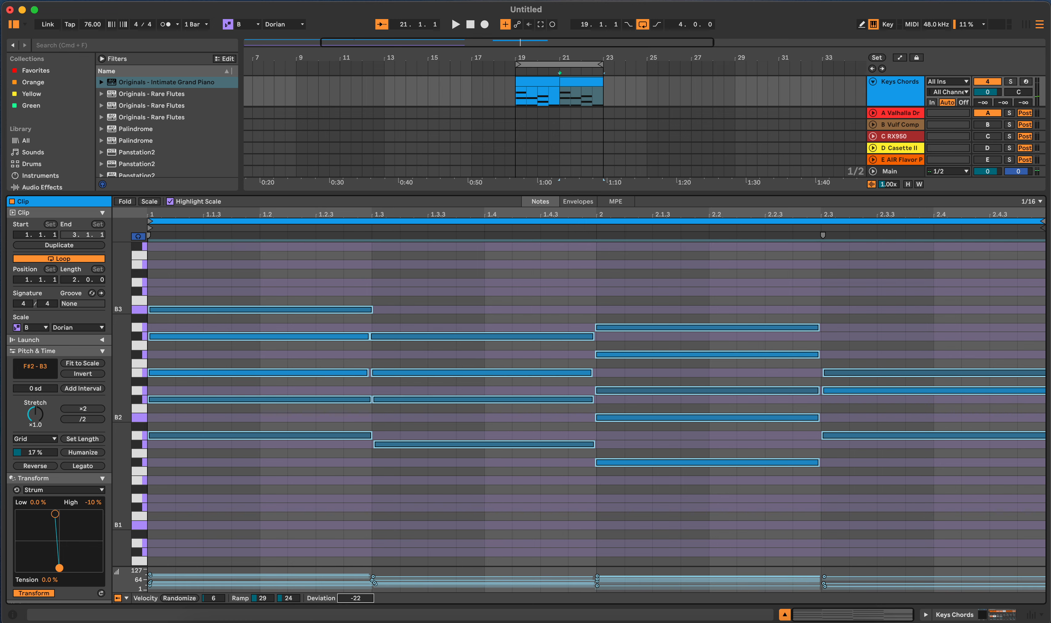
Play the arrangement from bar 19 through both chord clips to compare them, and stop playback.
{"action": "left_click", "coordinate": [539, 83]}
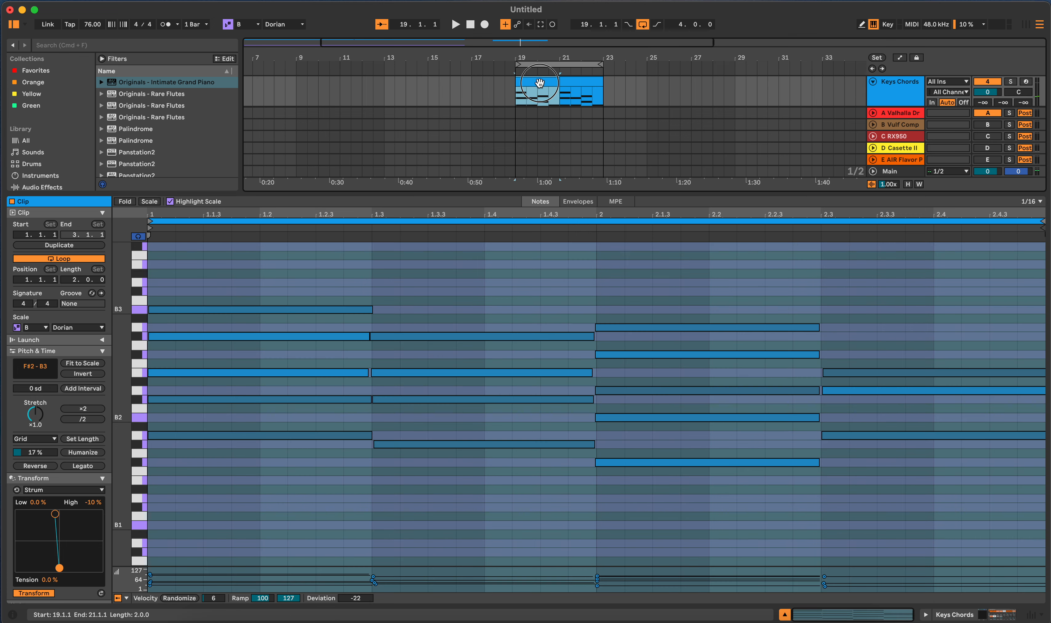
{"action": "key", "text": "space"}
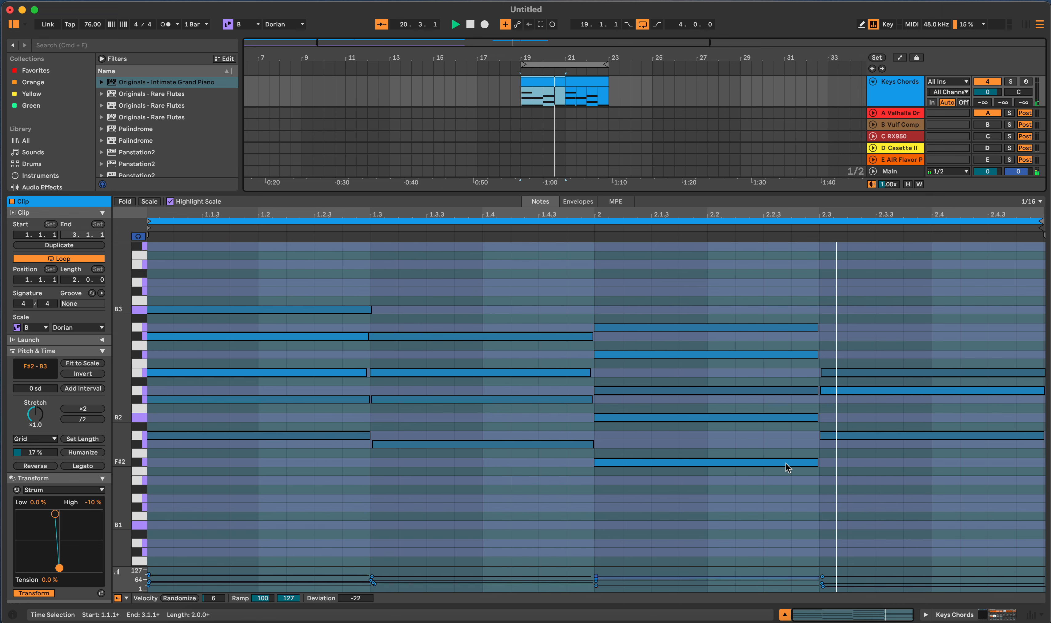
{"action": "left_click", "coordinate": [569, 103]}
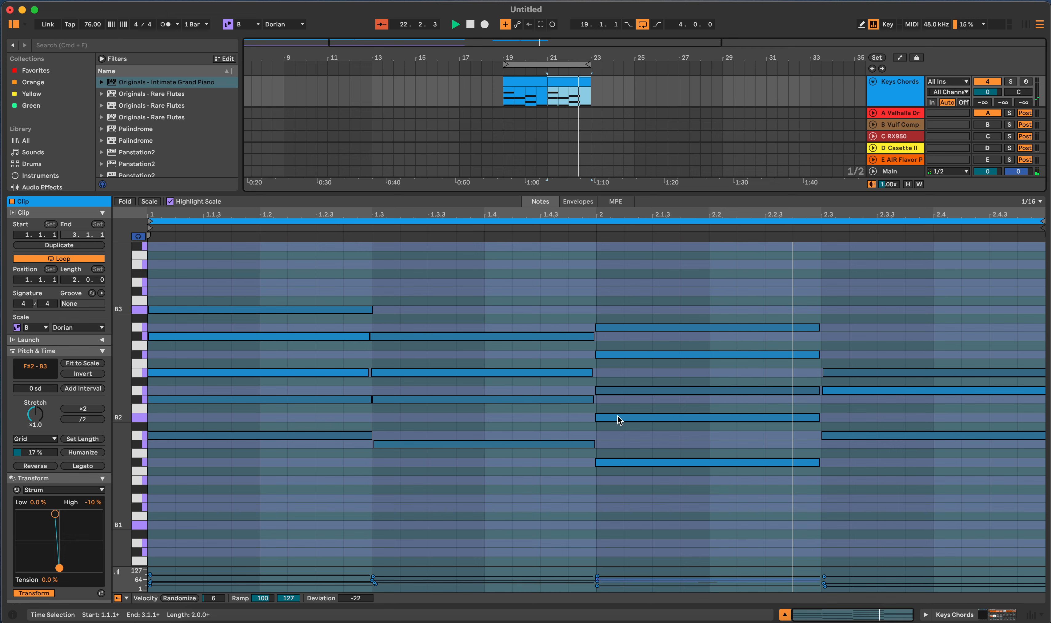
{"action": "left_click", "coordinate": [470, 24]}
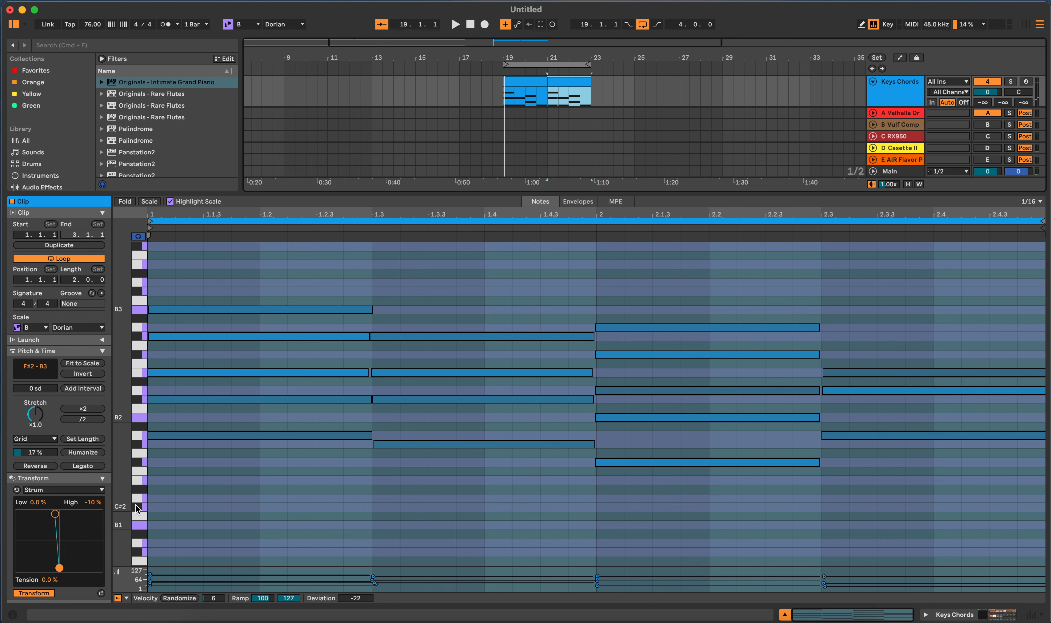
Collapse the Transform and Generate sections and select the first chord's notes in the clip at bar 21.
{"action": "left_click", "coordinate": [100, 480]}
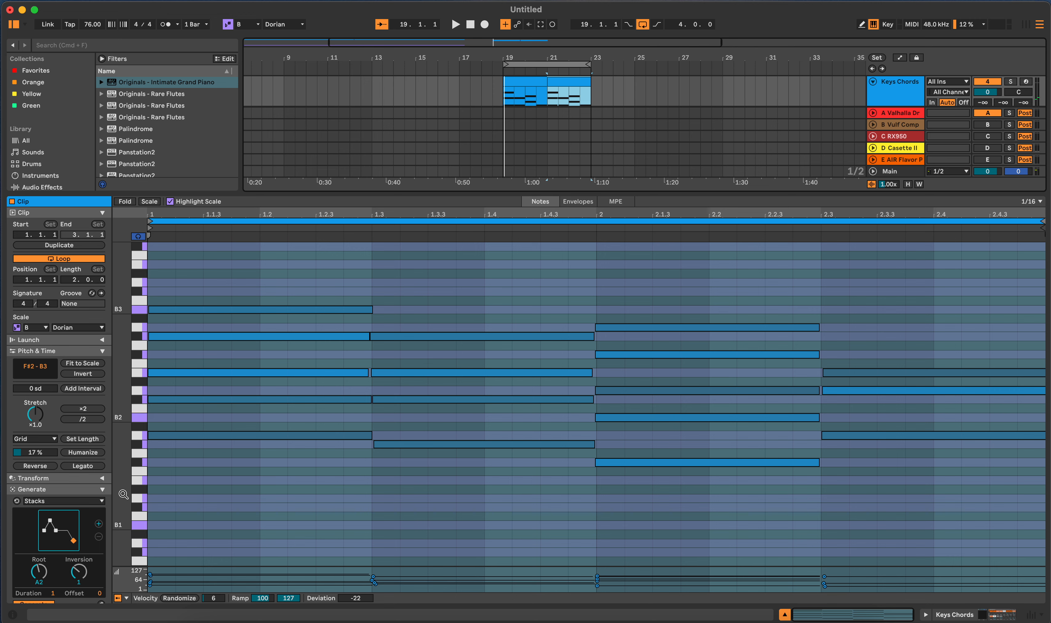
{"action": "left_click", "coordinate": [103, 490]}
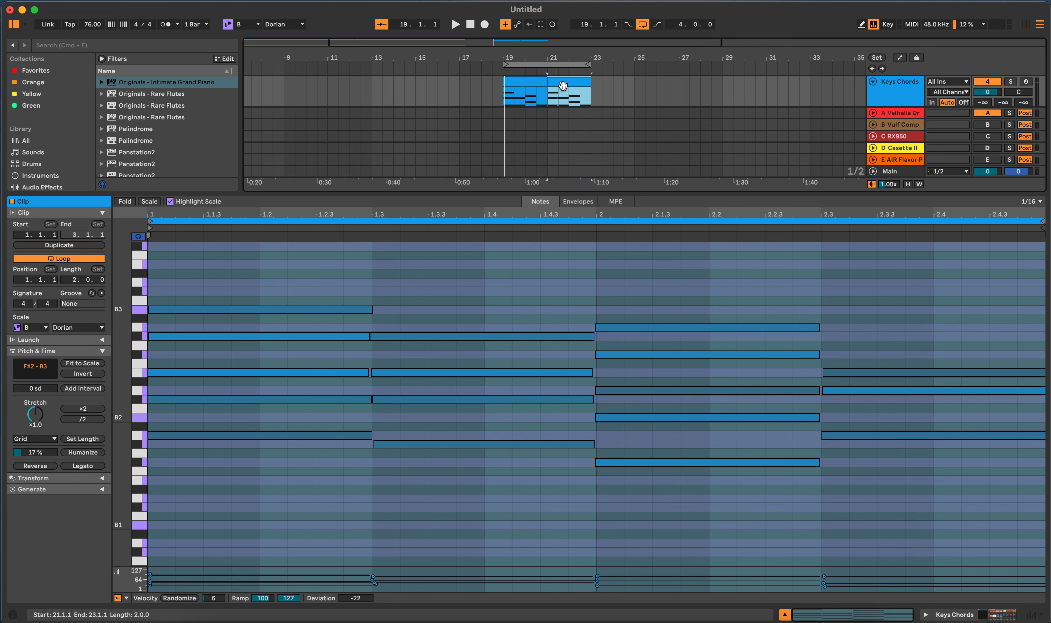
{"action": "left_click_drag", "start_coordinate": [359, 258], "coordinate": [337, 464]}
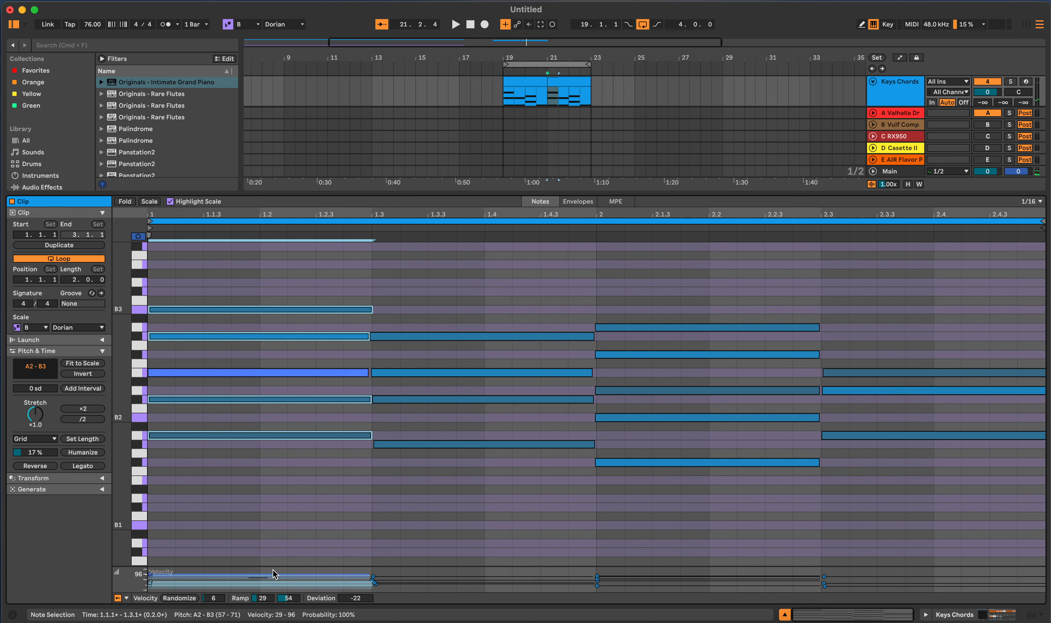
Set the velocity randomize amount to 42 for the first chord and 1 for the second chord in the clip at bar 21.
{"action": "left_click_drag", "start_coordinate": [213, 599], "coordinate": [213, 576]}
{"action": "left_click_drag", "start_coordinate": [472, 294], "coordinate": [485, 504]}
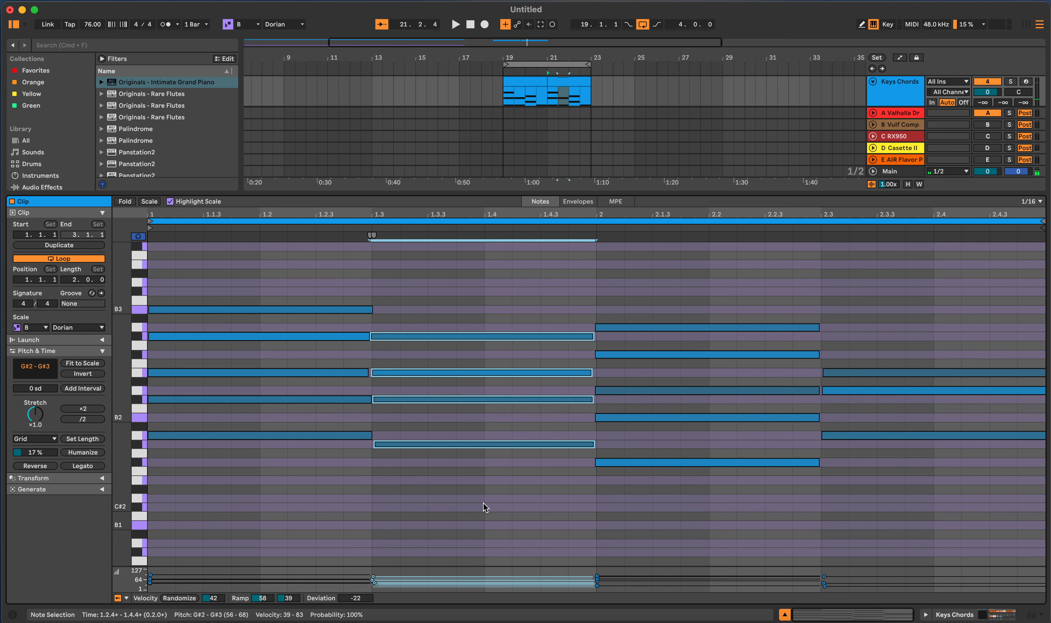
{"action": "left_click_drag", "start_coordinate": [218, 598], "coordinate": [217, 620]}
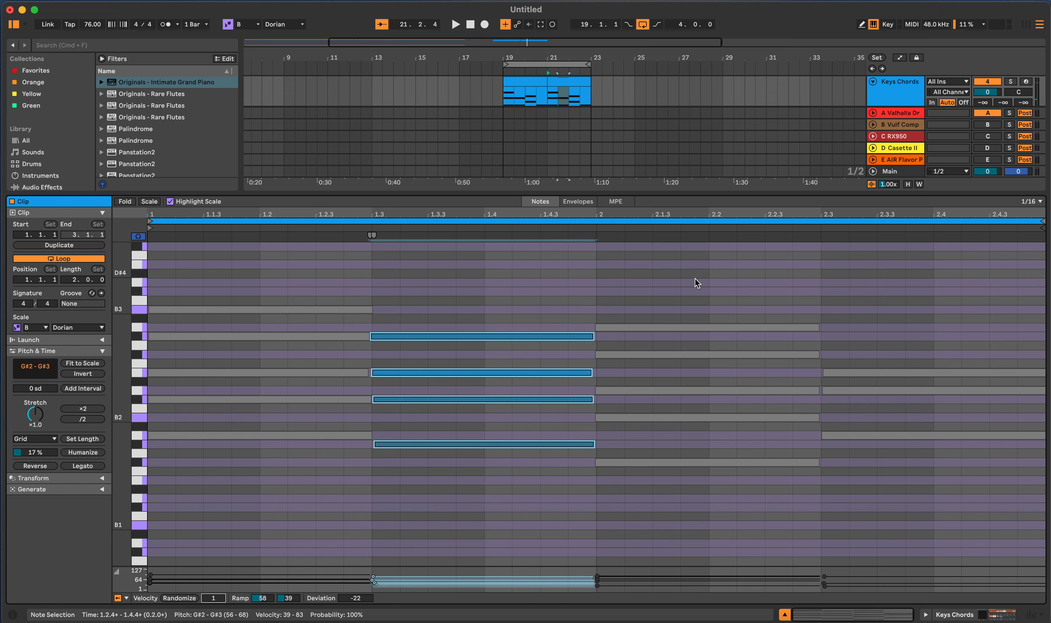
Set the velocity randomize amount to 76 for the third chord and 74 for the fourth chord in the clip at bar 21.
{"action": "left_click_drag", "start_coordinate": [703, 282], "coordinate": [735, 507]}
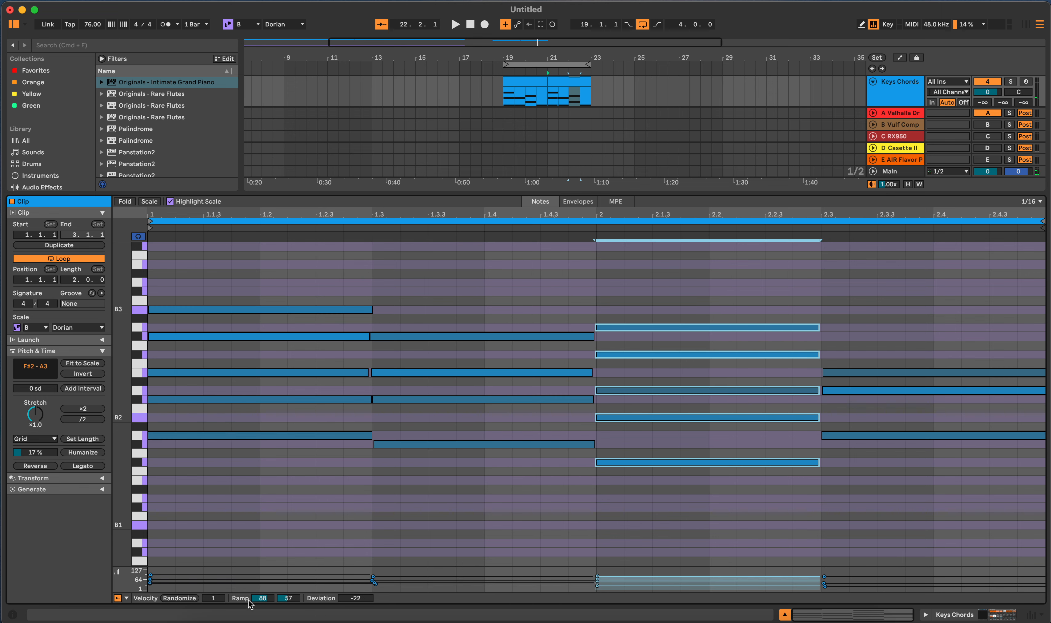
{"action": "left_click_drag", "start_coordinate": [247, 599], "coordinate": [213, 589]}
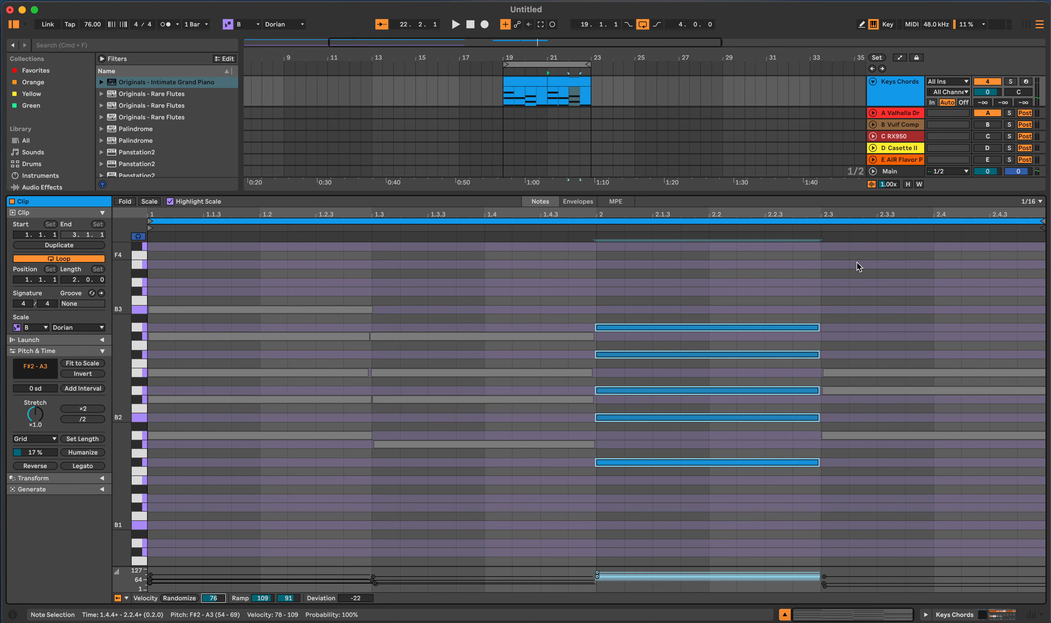
{"action": "left_click_drag", "start_coordinate": [869, 313], "coordinate": [886, 494]}
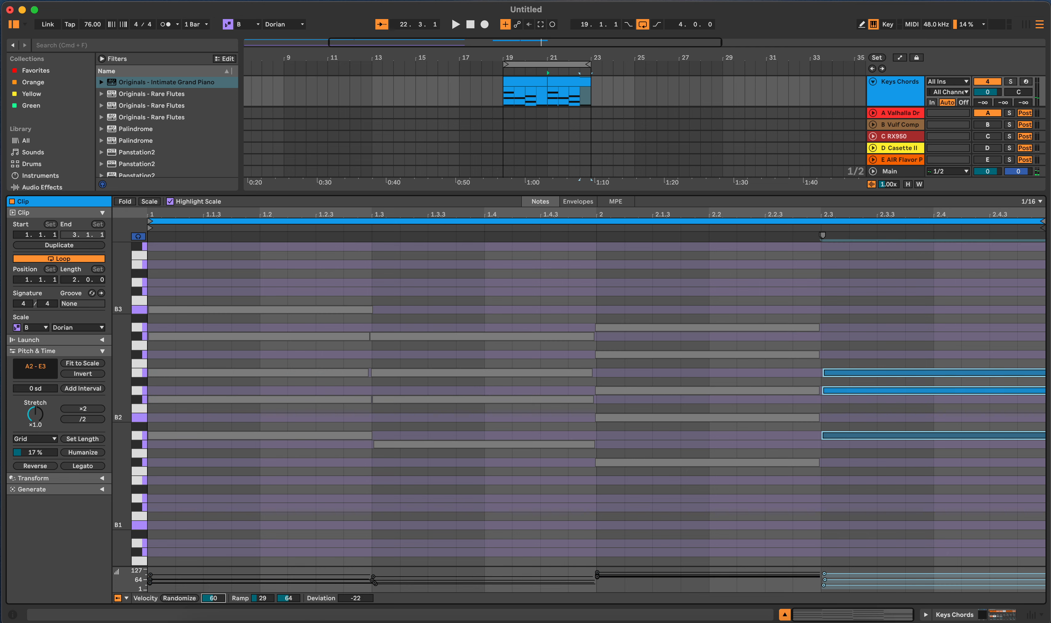
{"action": "left_click_drag", "start_coordinate": [213, 599], "coordinate": [213, 620]}
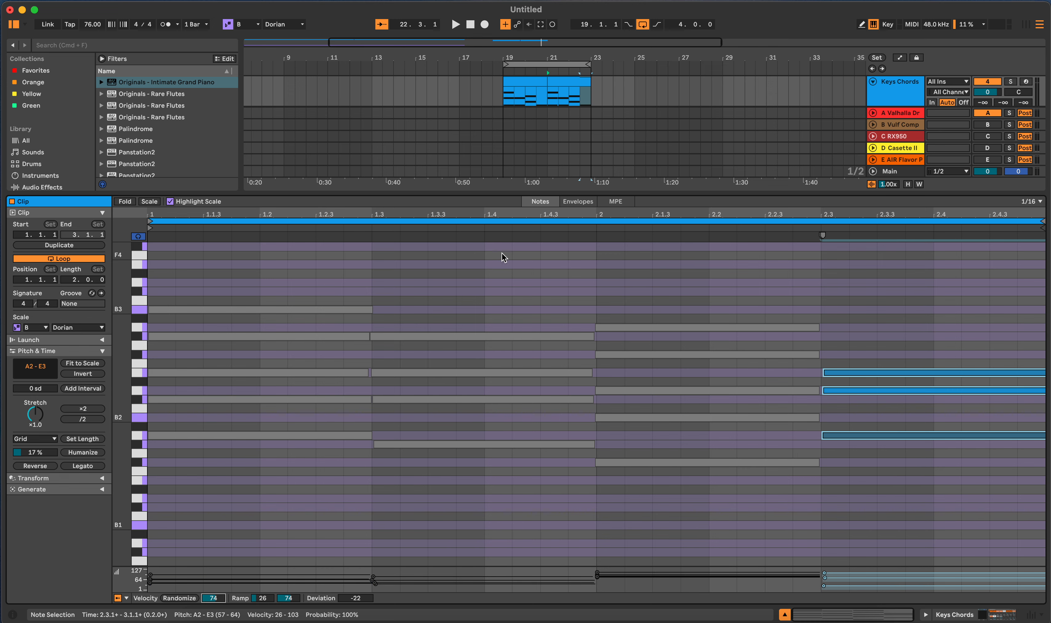
Play the arrangement from bar 19 to hear the varied chord velocities, and stop playback.
{"action": "key", "text": "cmd+a"}
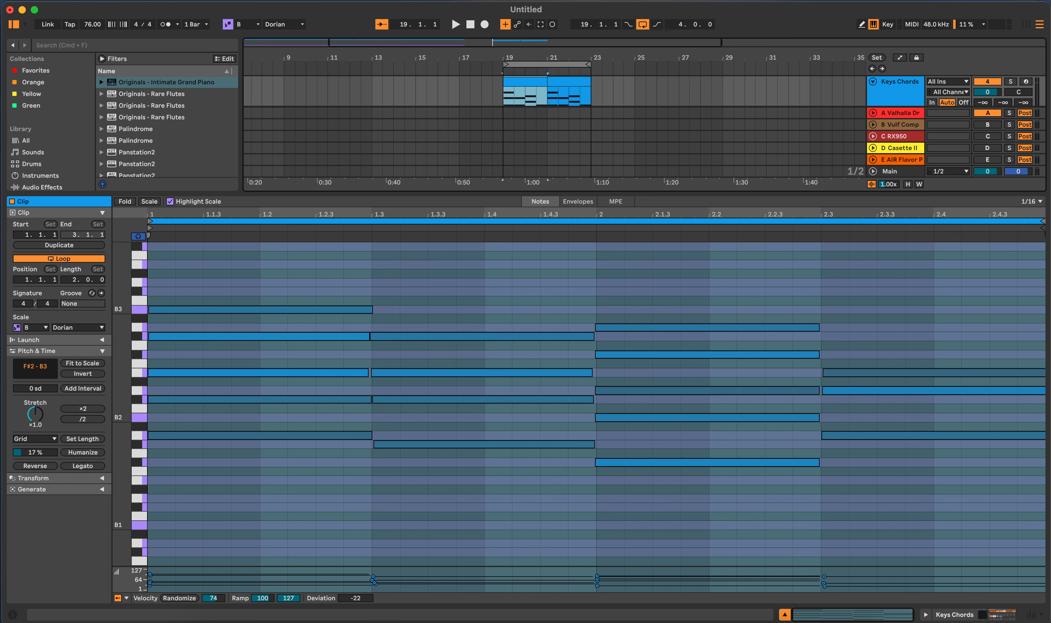
{"action": "left_click", "coordinate": [456, 25]}
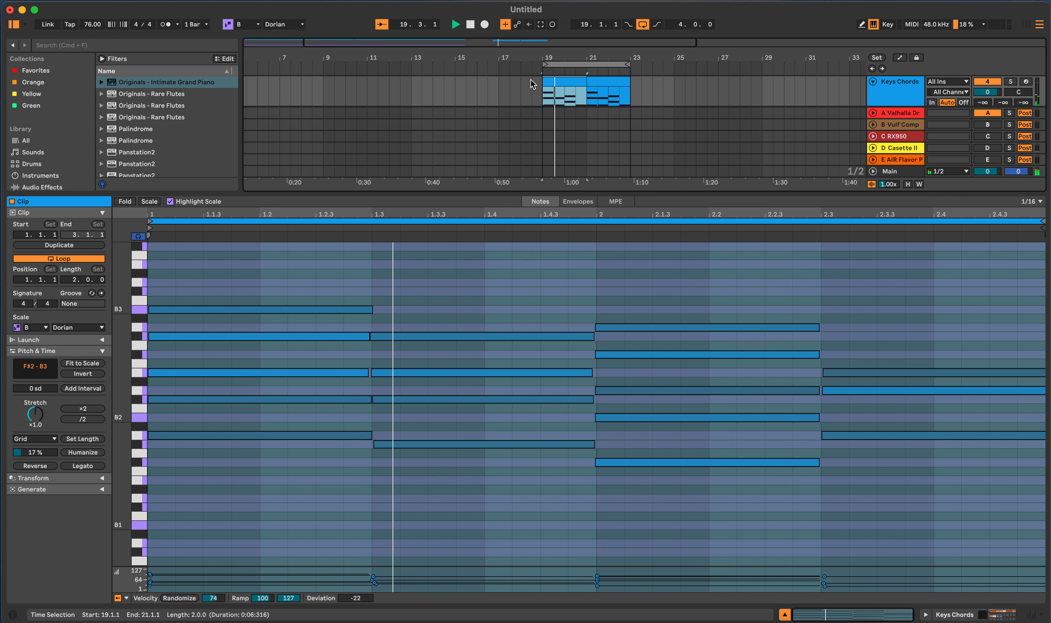
{"action": "left_click", "coordinate": [471, 25]}
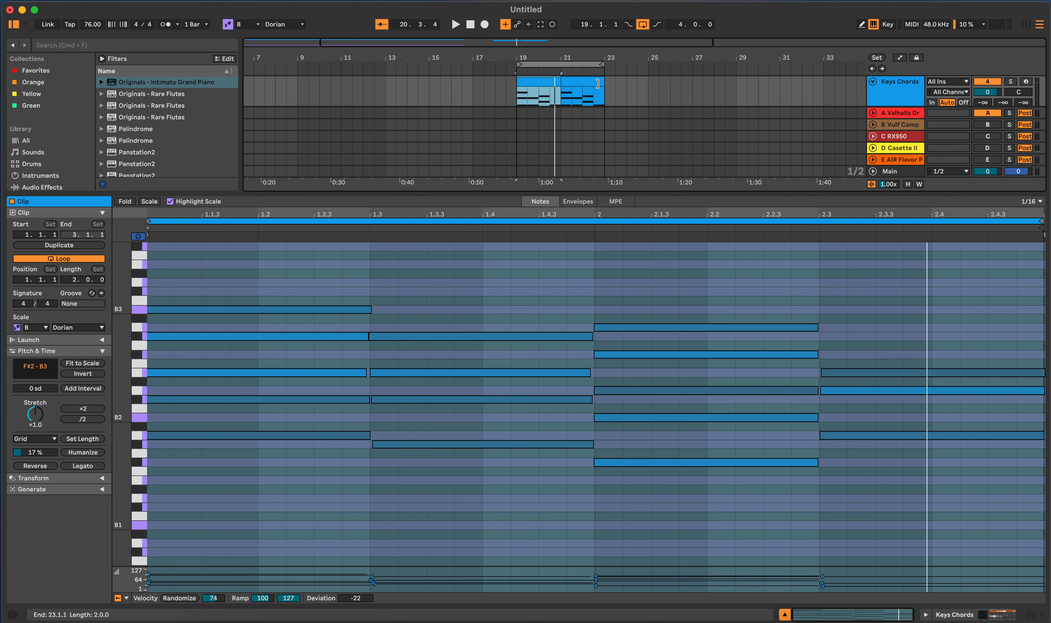
Reopen the chord clip at bar 19 for note editing.
{"action": "left_click", "coordinate": [577, 81]}
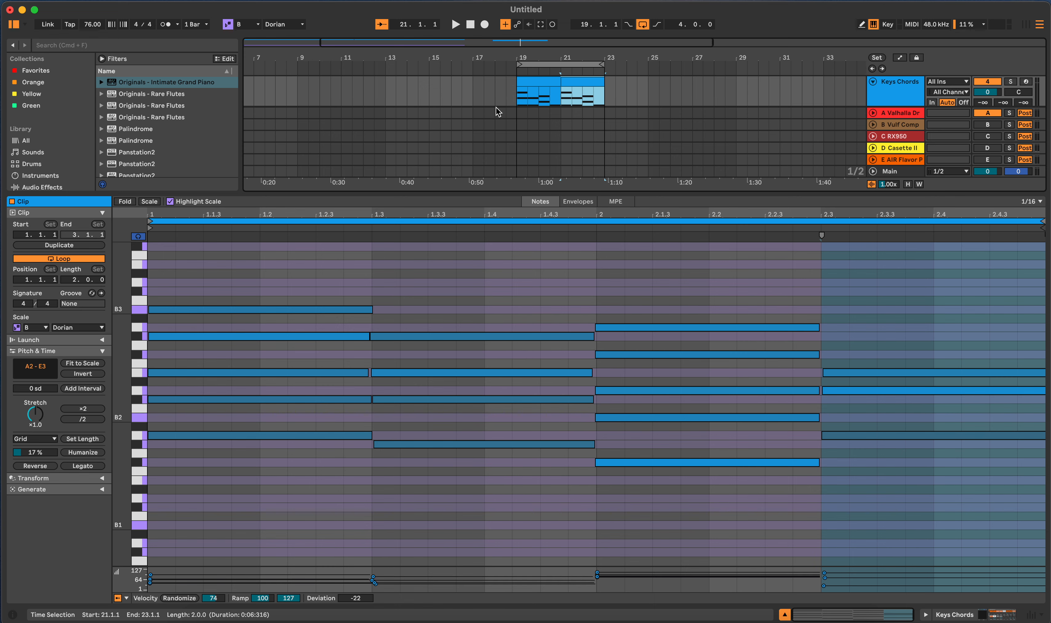
{"action": "key", "text": "shift+Tab"}
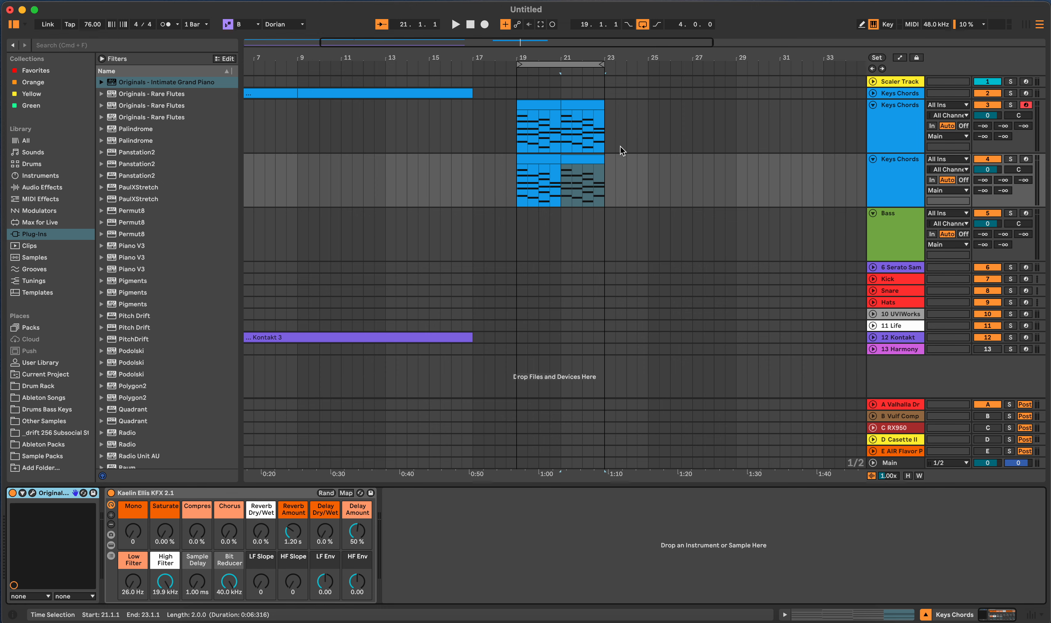
{"action": "double_click", "coordinate": [553, 162]}
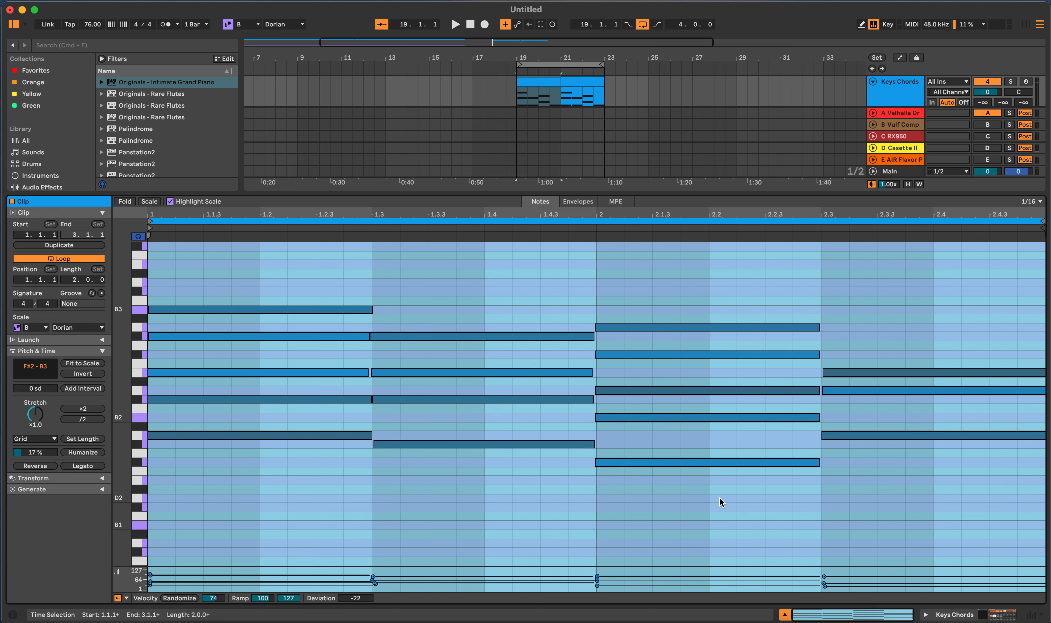
{"action": "left_click", "coordinate": [102, 351]}
{"action": "left_click", "coordinate": [102, 351]}
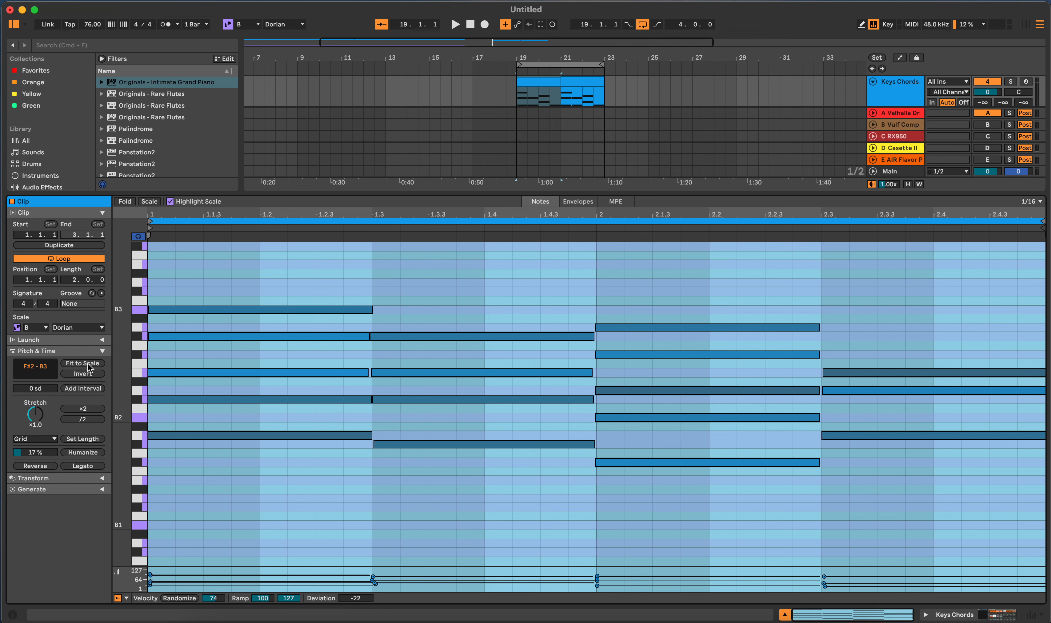
Lower the third chord's F#3 note to F3 in the clip at bar 19, and select all of that chord's notes.
{"action": "left_click", "coordinate": [383, 324]}
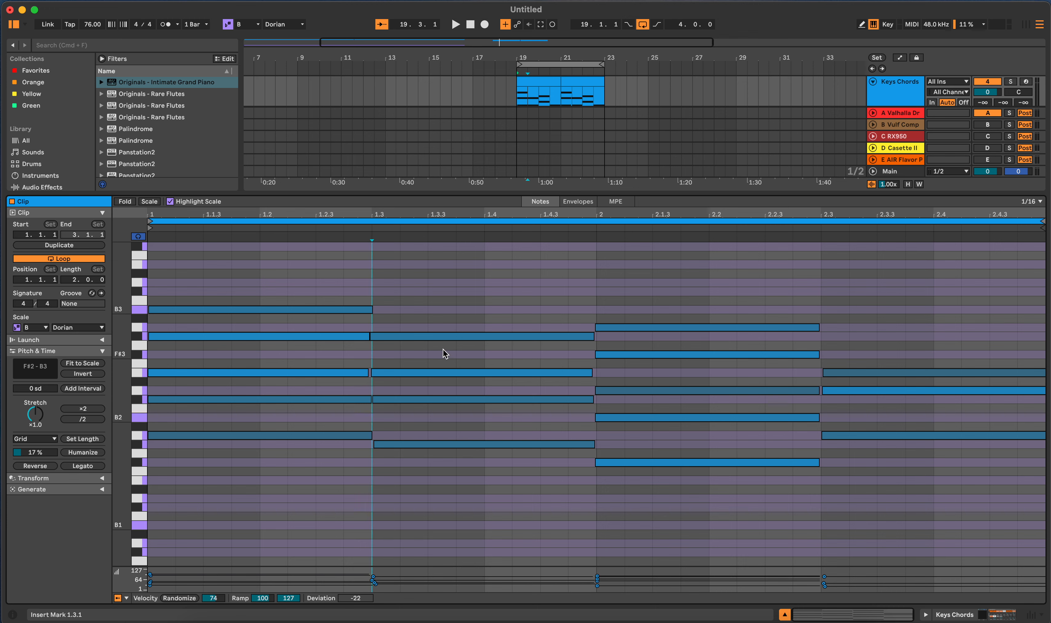
{"action": "left_click", "coordinate": [620, 357]}
{"action": "left_click_drag", "start_coordinate": [621, 361], "coordinate": [622, 363]}
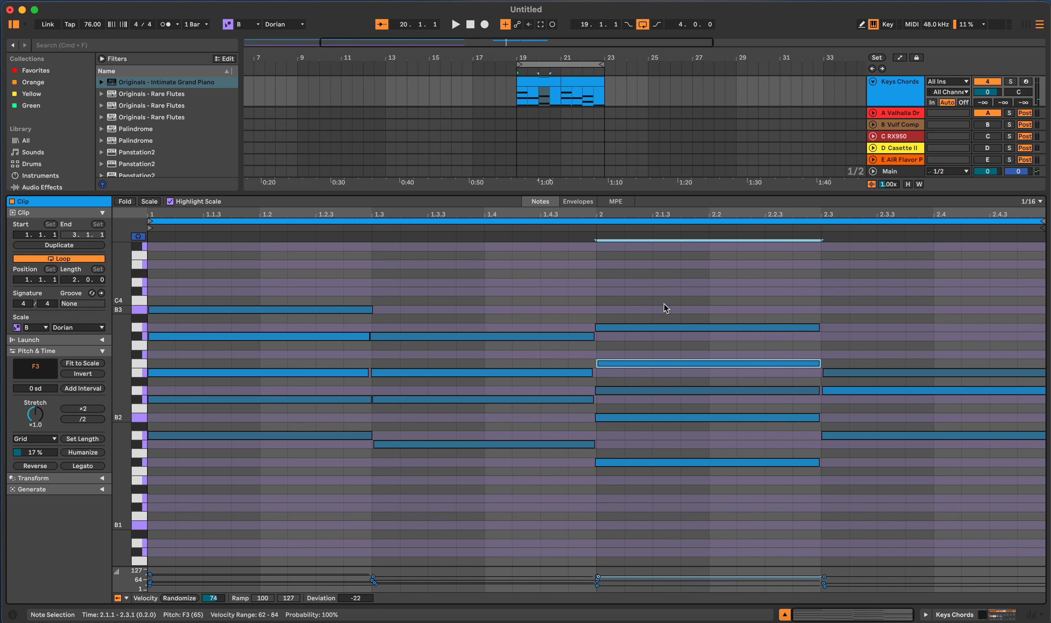
{"action": "left_click_drag", "start_coordinate": [666, 308], "coordinate": [676, 510]}
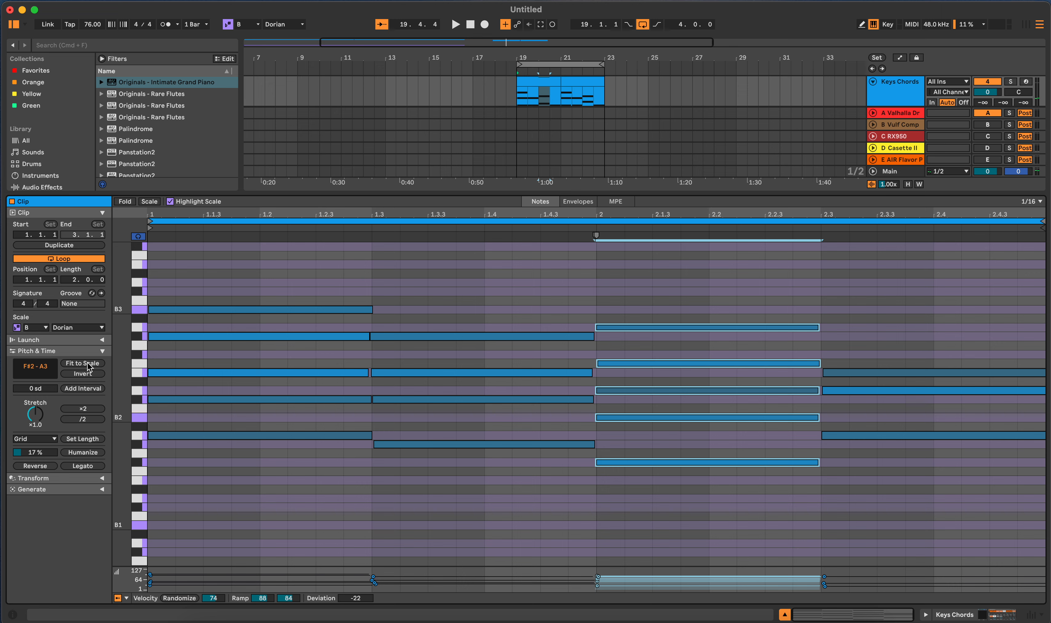
Try raising the third chord's D3 note to D#3, and undo the move.
{"action": "left_click", "coordinate": [616, 390]}
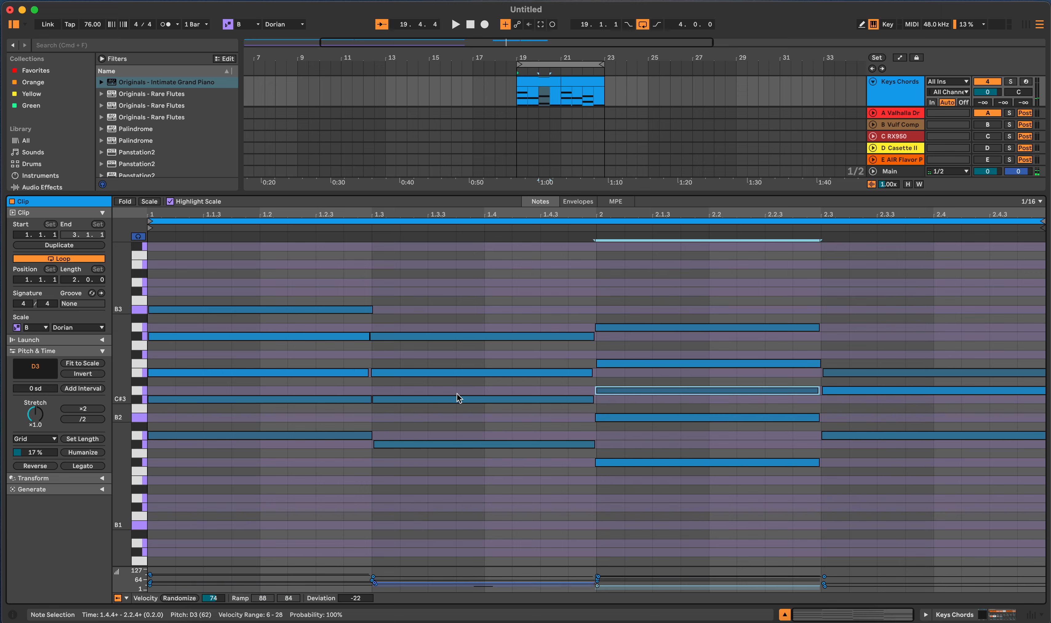
{"action": "left_click", "coordinate": [97, 368]}
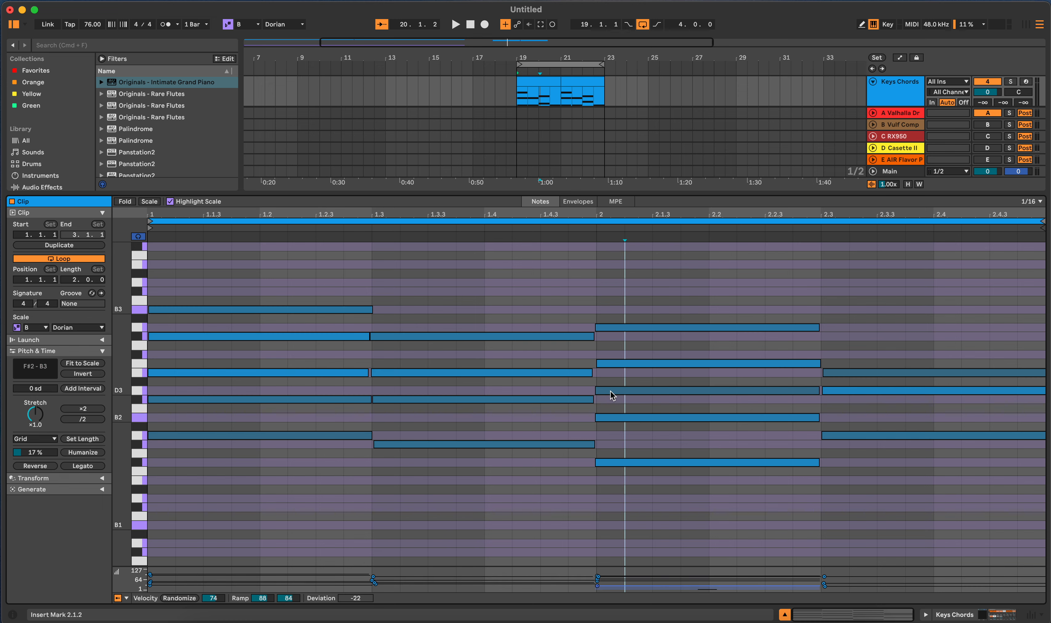
{"action": "left_click_drag", "start_coordinate": [610, 390], "coordinate": [614, 383]}
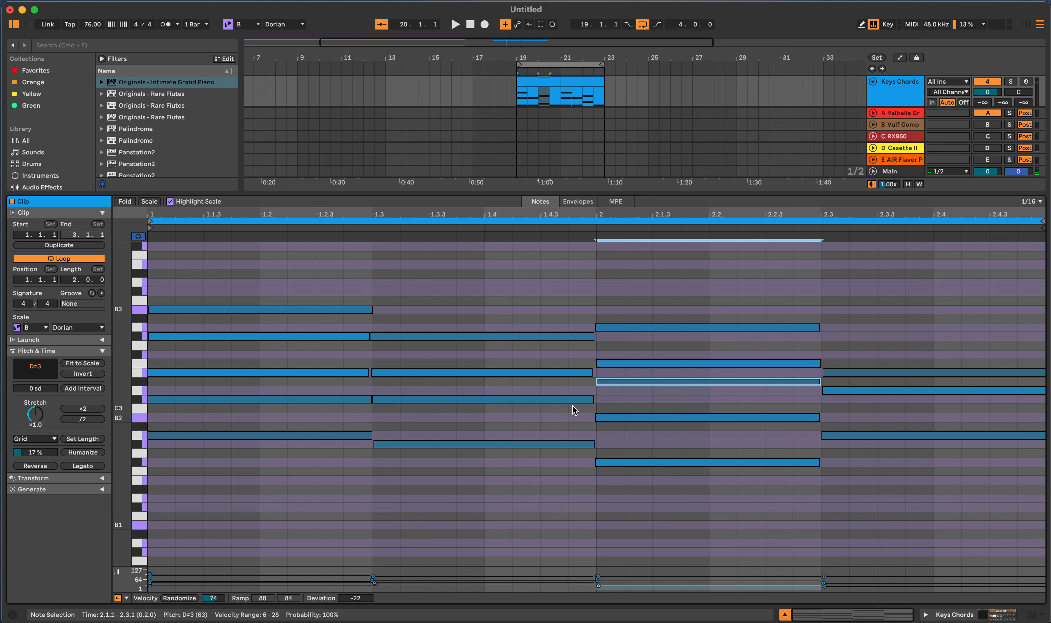
{"action": "key", "text": "super+z"}
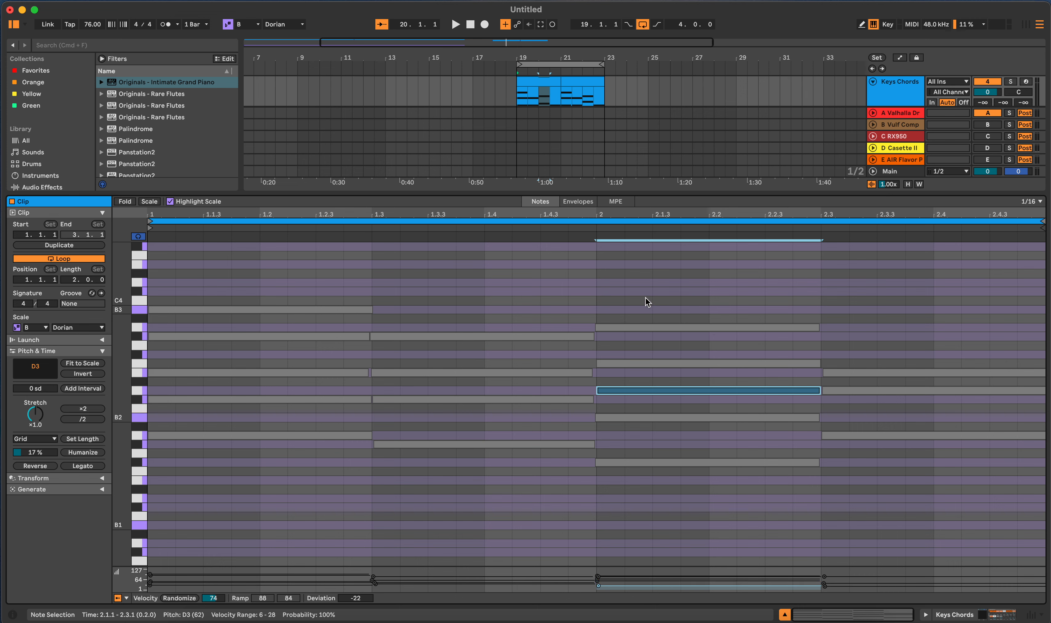
Consolidate the two chord clips from bar 19 to bar 23 into one four-bar clip and show its notes.
{"action": "left_click", "coordinate": [709, 322]}
{"action": "key", "text": "super+a"}
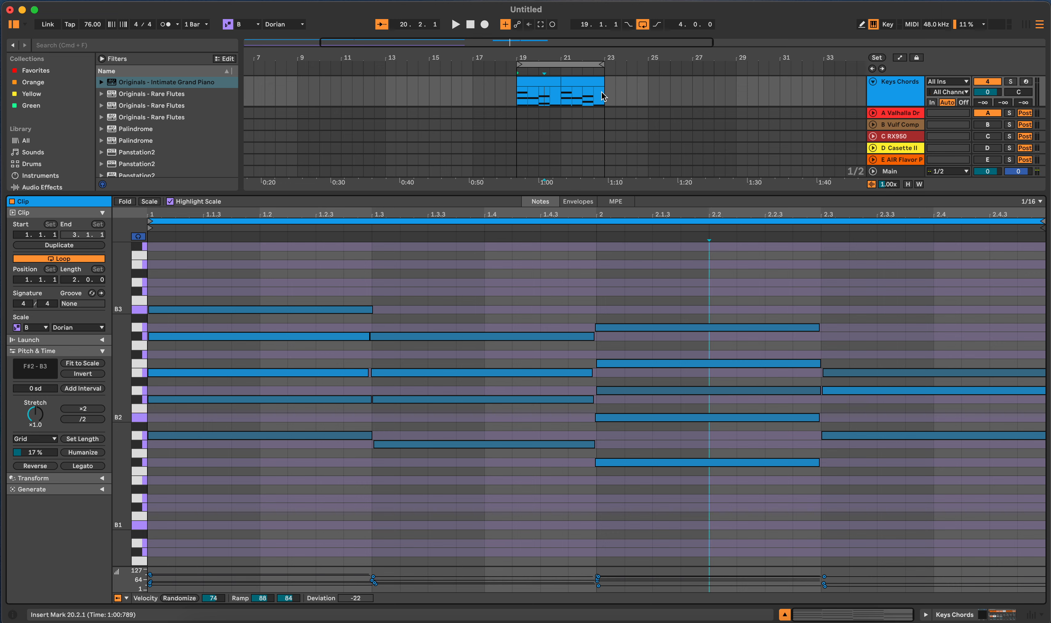
{"action": "left_click", "coordinate": [518, 97]}
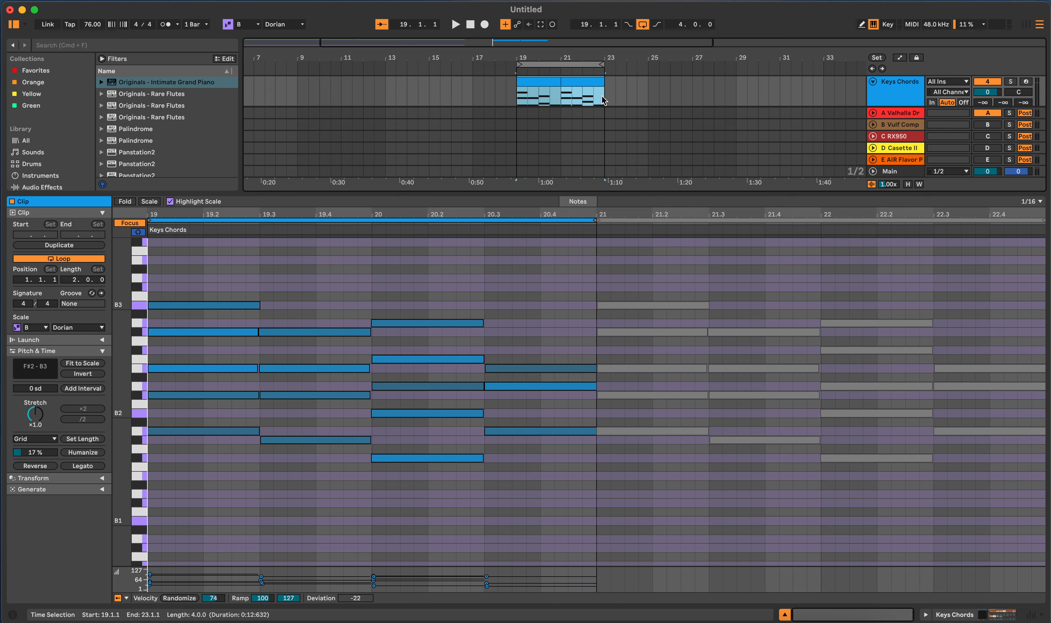
{"action": "double_click", "coordinate": [603, 97]}
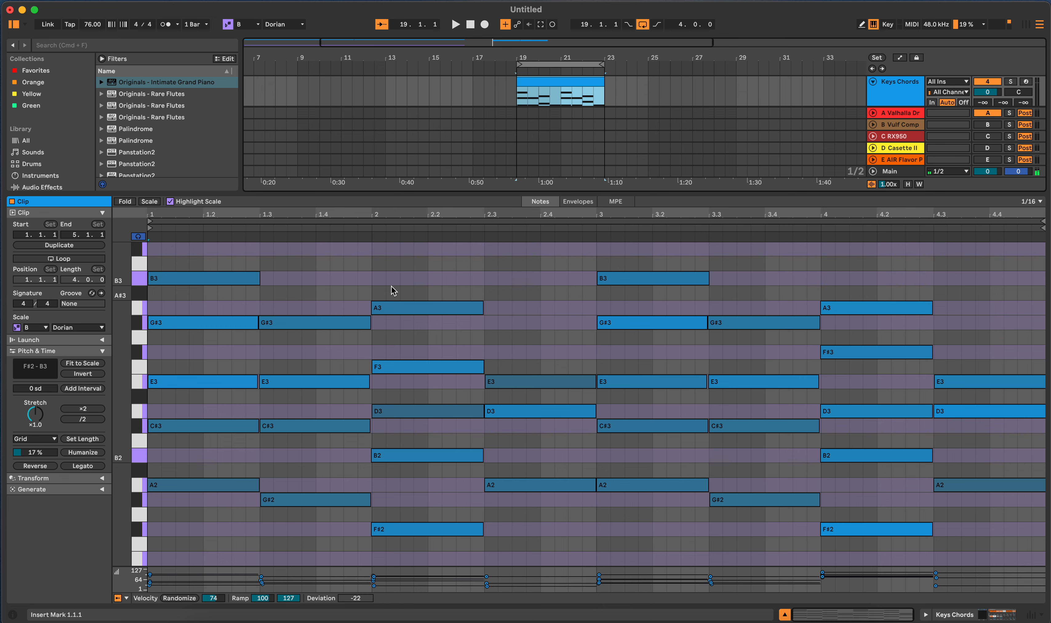
Arm the lower Keys Chords track and record an improvised melody above the chords over the four-bar loop from bar 19.
{"action": "scroll", "coordinate": [525, 358], "scroll_direction": "up", "scroll_amount": 5}
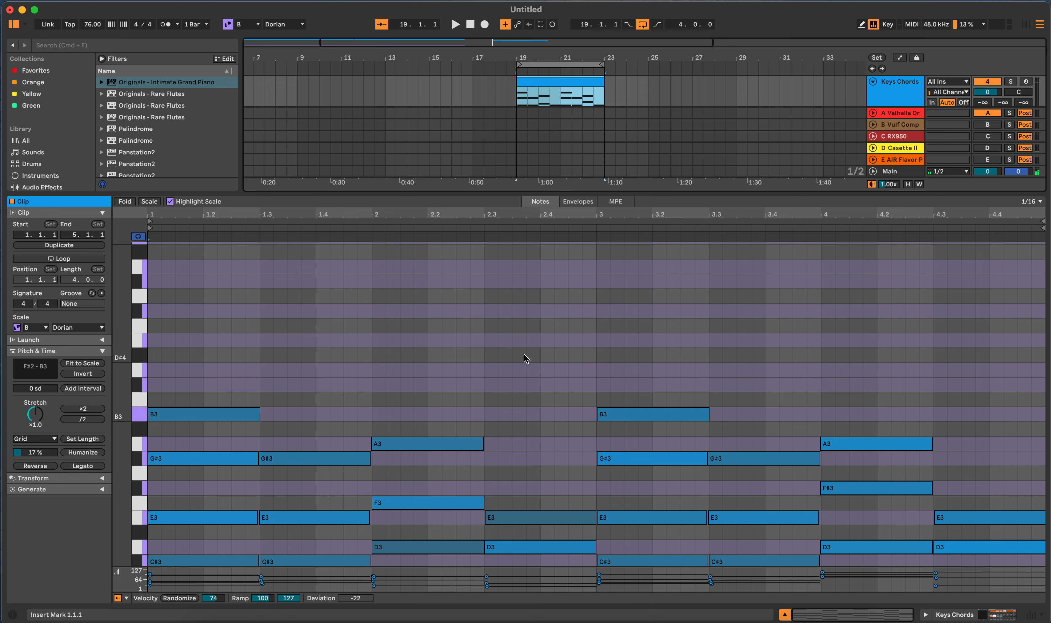
{"action": "scroll", "coordinate": [524, 353], "scroll_direction": "down", "scroll_amount": 1}
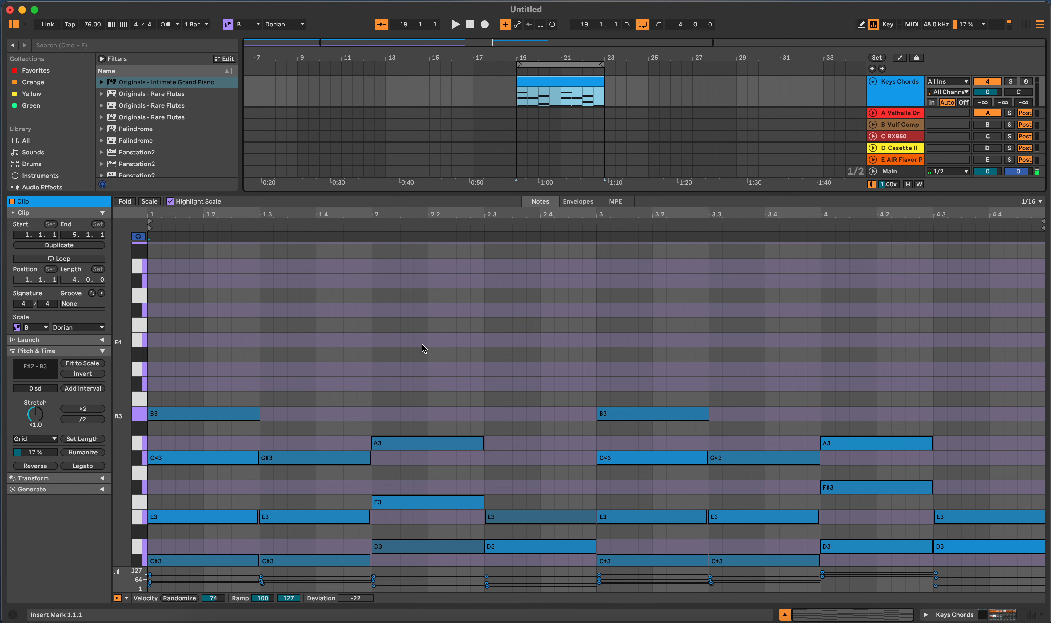
{"action": "scroll", "coordinate": [422, 349], "scroll_direction": "down", "scroll_amount": 12}
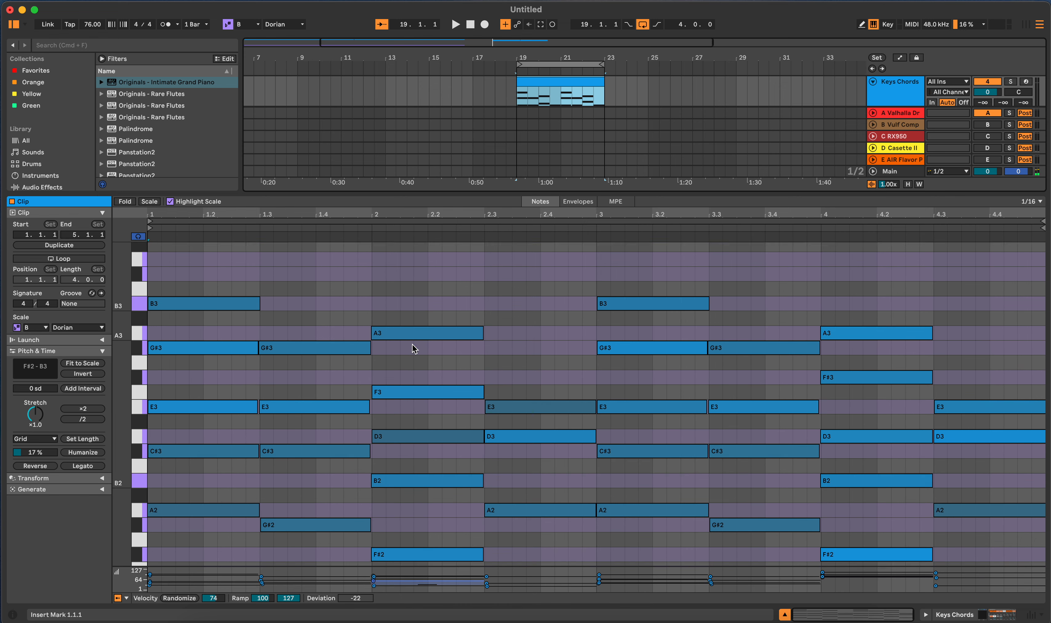
{"action": "scroll", "coordinate": [418, 350], "scroll_direction": "up", "scroll_amount": 12}
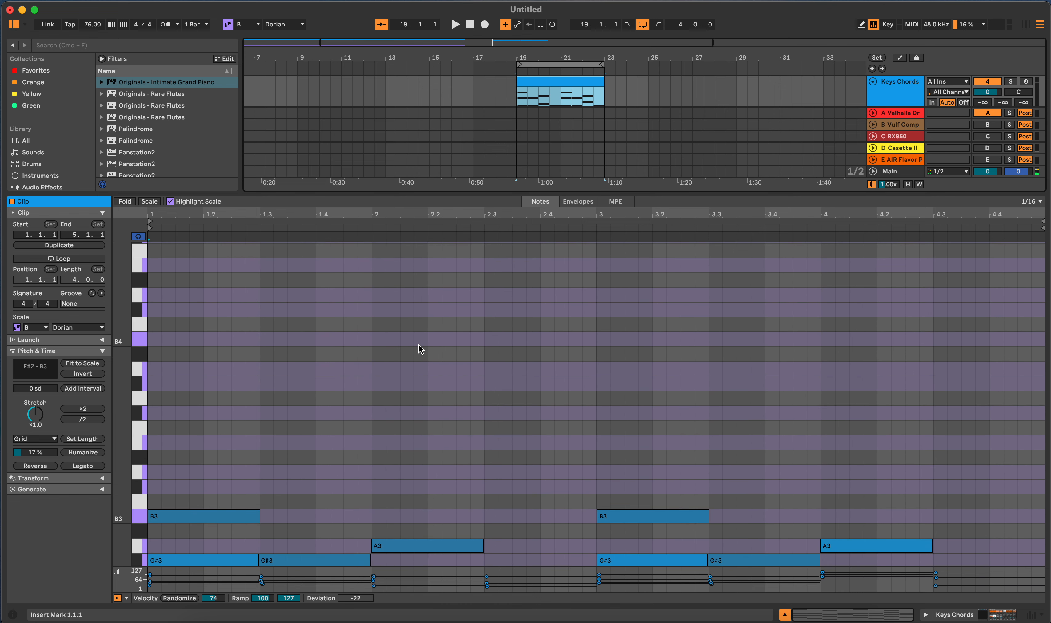
{"action": "left_click", "coordinate": [1011, 97]}
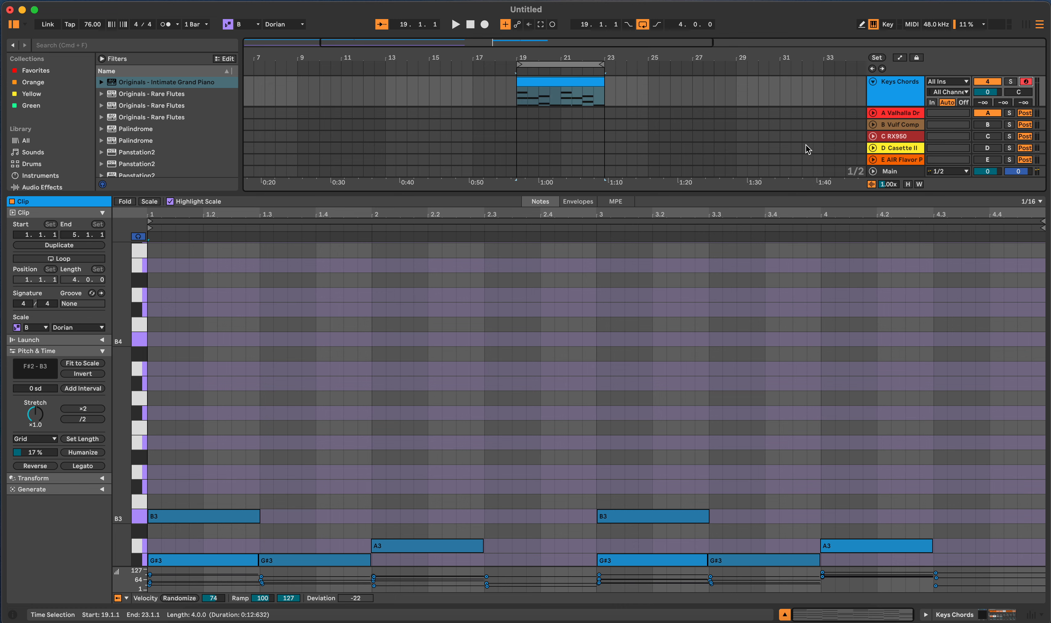
{"action": "scroll", "coordinate": [336, 368], "scroll_direction": "down", "scroll_amount": 6}
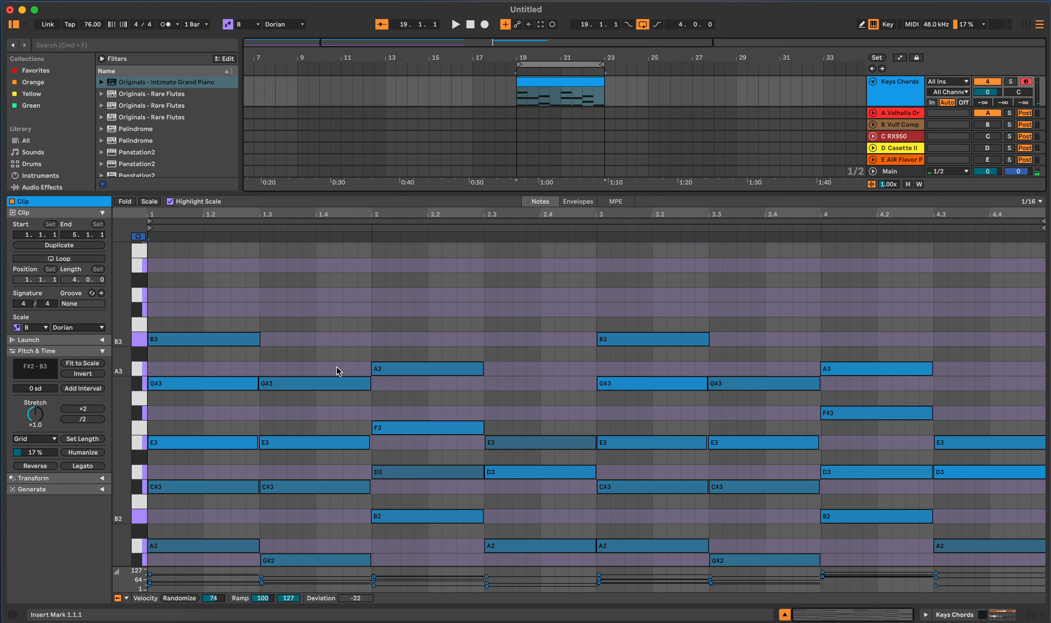
{"action": "scroll", "coordinate": [335, 369], "scroll_direction": "up", "scroll_amount": 5}
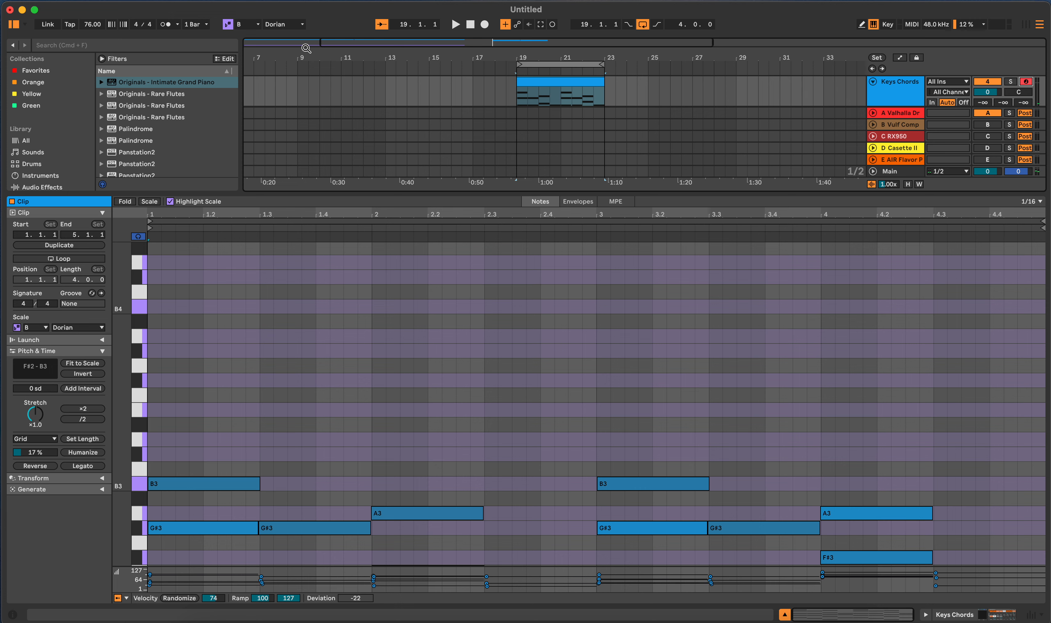
{"action": "left_click", "coordinate": [485, 26]}
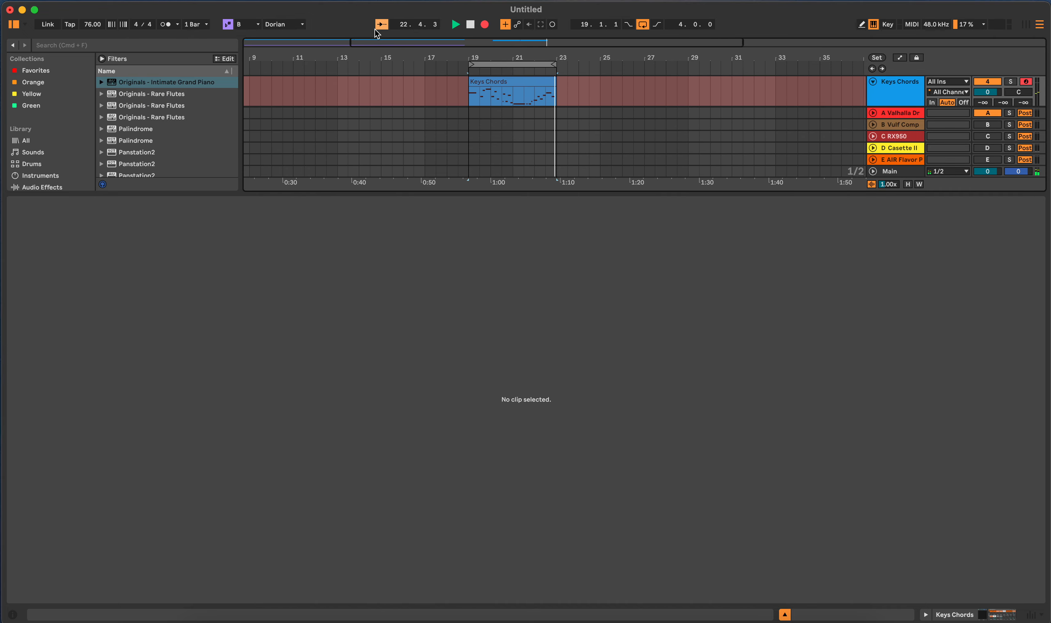
{"action": "key", "text": "space"}
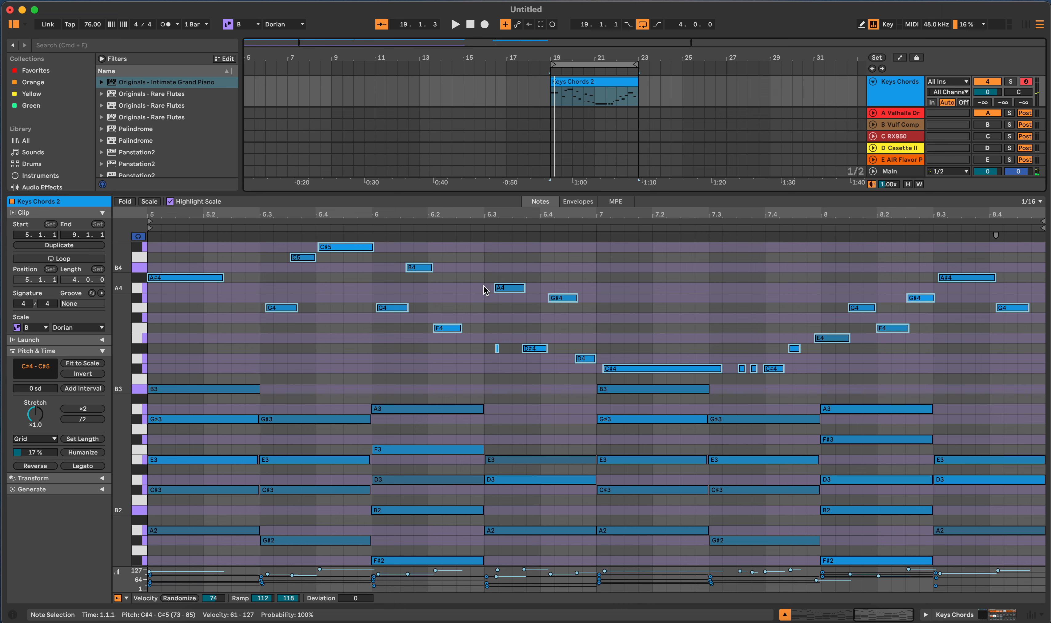
Select all recorded melody notes above the chords, from C#4 to C#5, and fit them to the B Dorian scale.
{"action": "scroll", "coordinate": [670, 345], "scroll_direction": "up", "scroll_amount": 5}
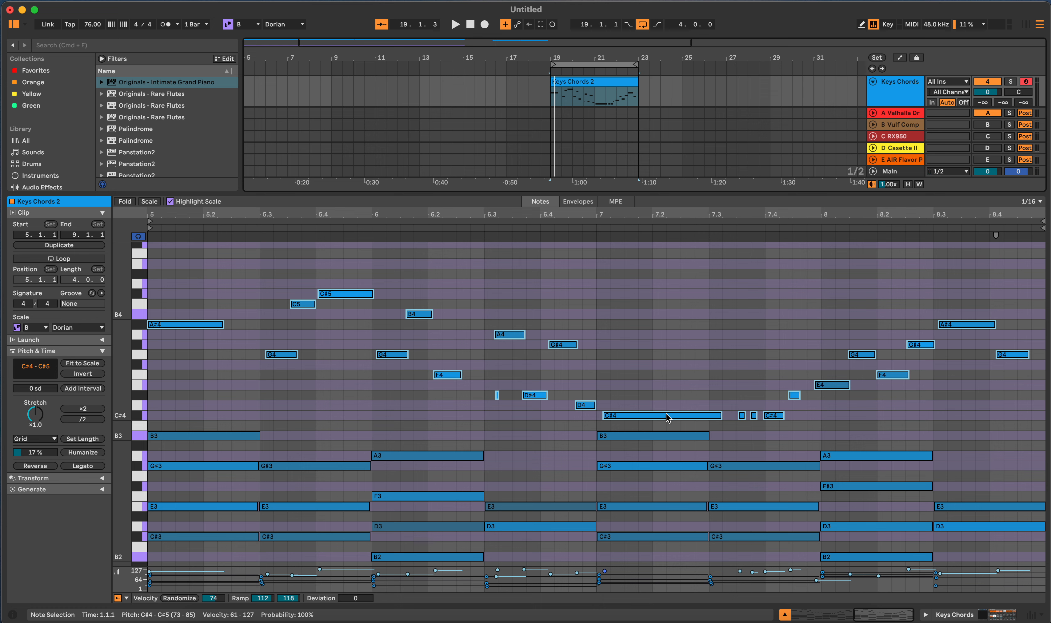
{"action": "left_click_drag", "start_coordinate": [1034, 269], "coordinate": [149, 427]}
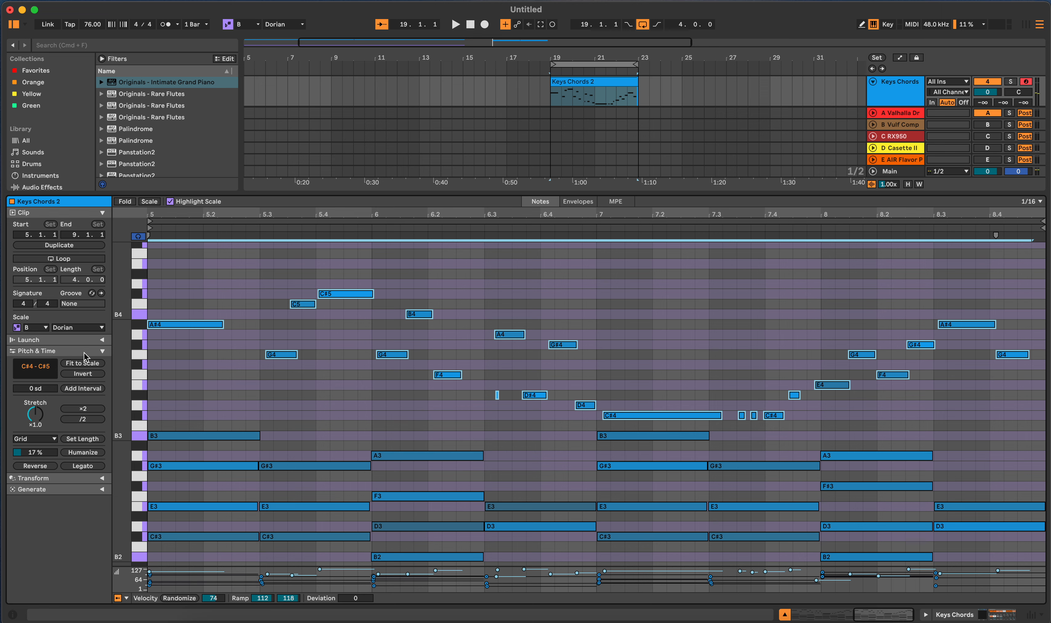
{"action": "left_click", "coordinate": [83, 363]}
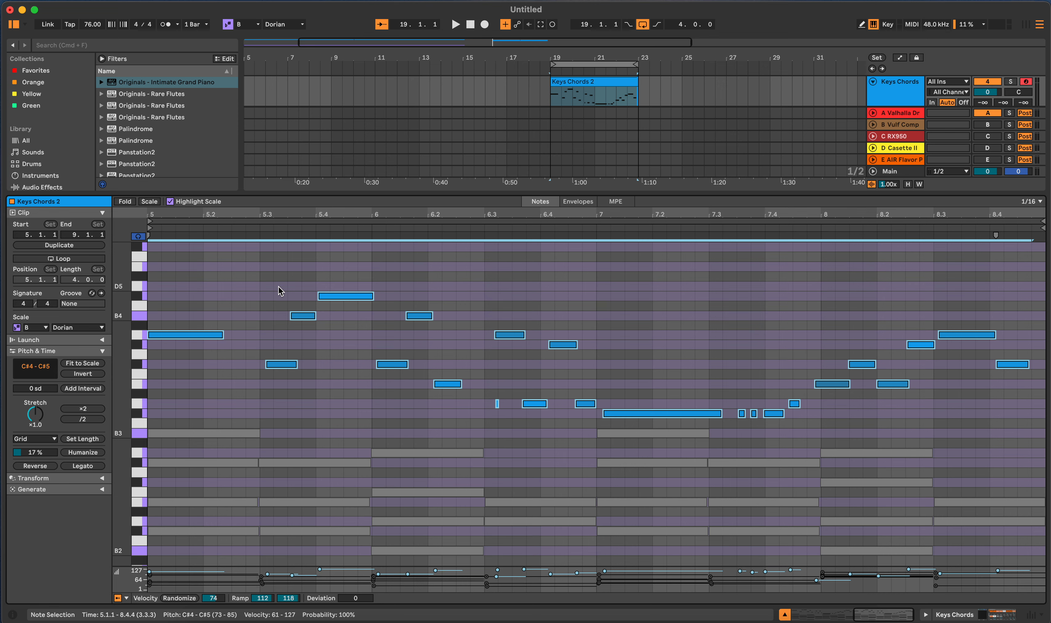
Play back the scale-fitted melody, and set the Humanize amount to 7.0% for the selected melody notes.
{"action": "key", "text": "space"}
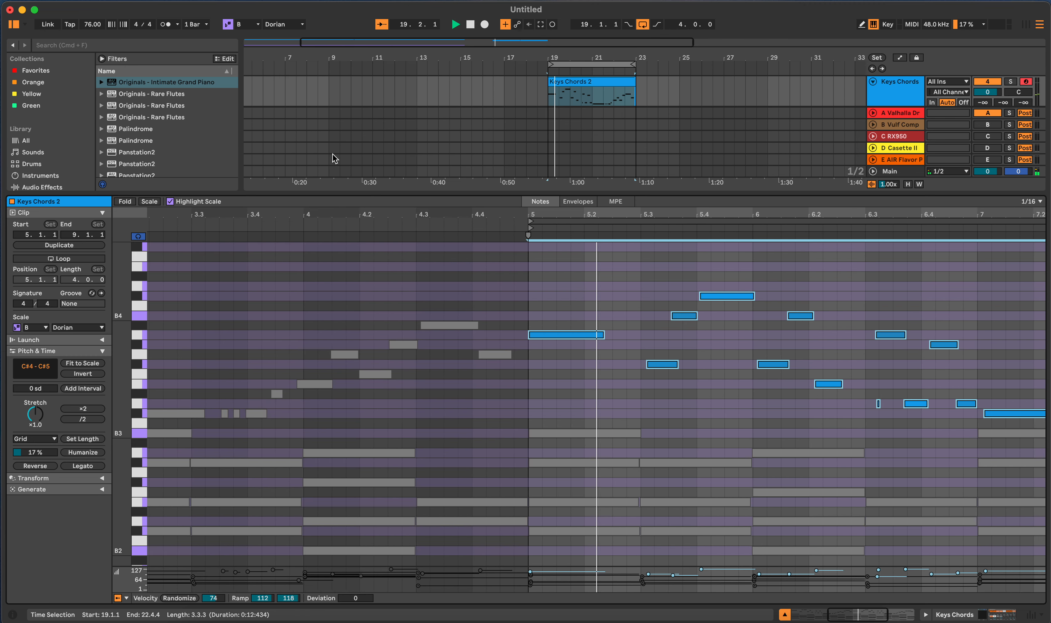
{"action": "left_click", "coordinate": [470, 24]}
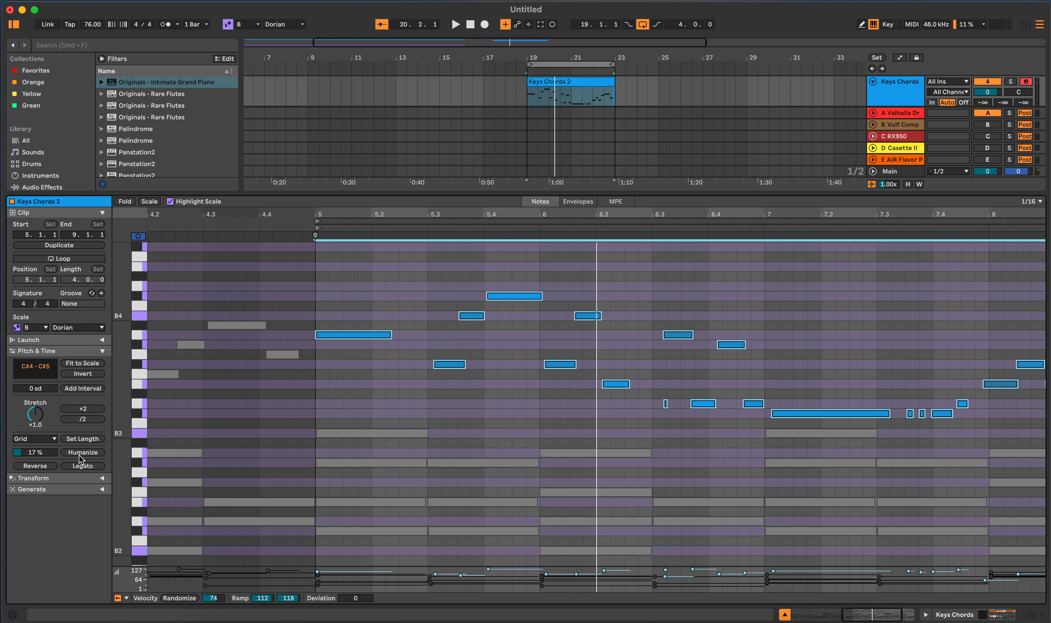
{"action": "left_click_drag", "start_coordinate": [41, 459], "coordinate": [41, 459]}
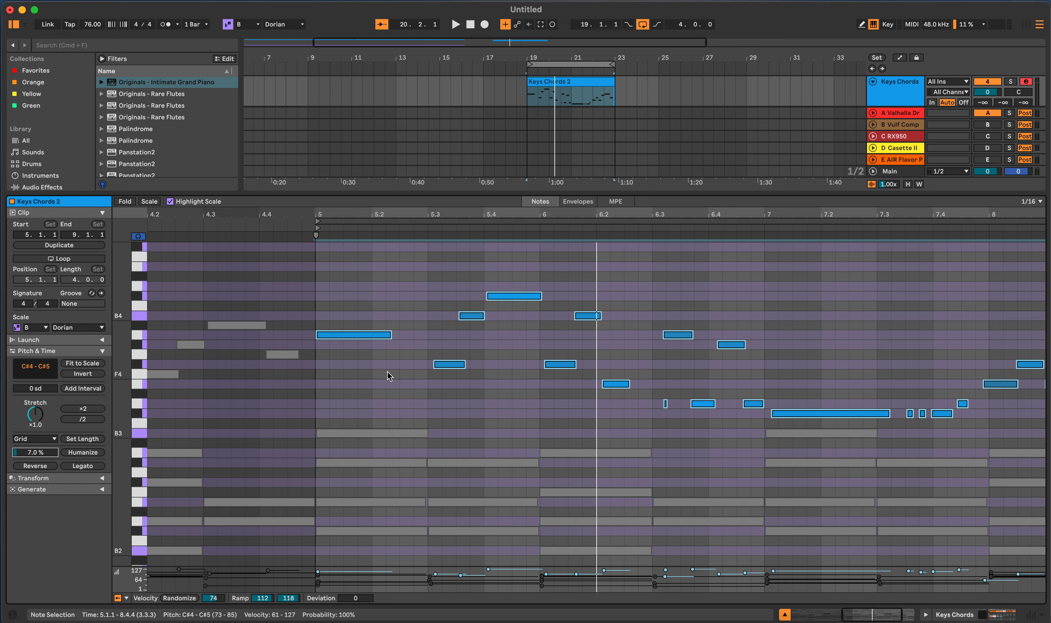
Delete the upper Keys Chords track holding the chords-only clip at bar 19.
{"action": "key", "text": "shift+Tab"}
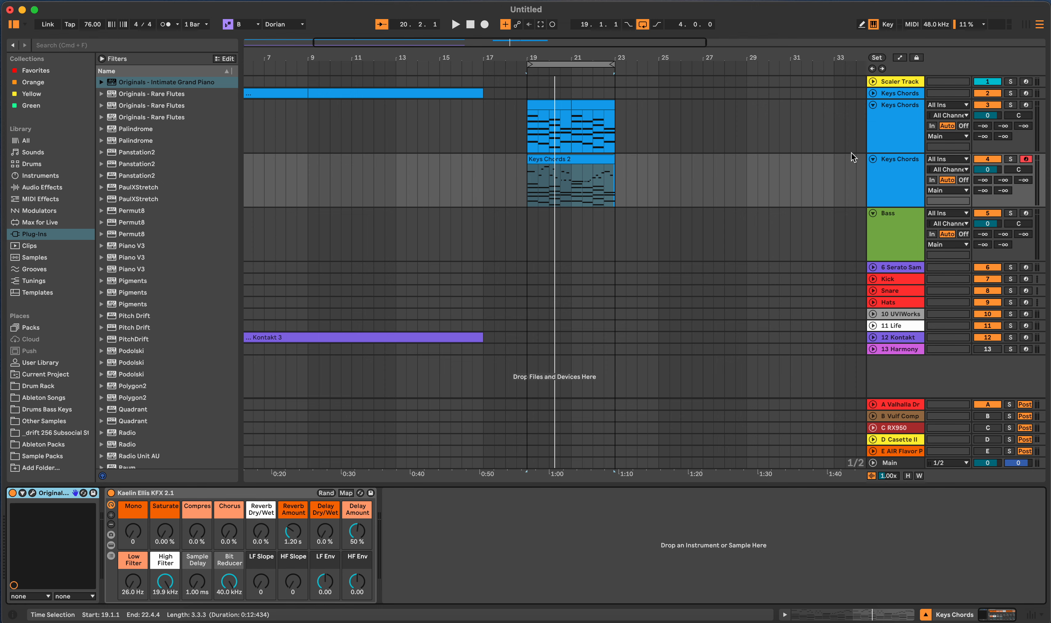
{"action": "left_click", "coordinate": [894, 142]}
{"action": "key", "text": "Delete"}
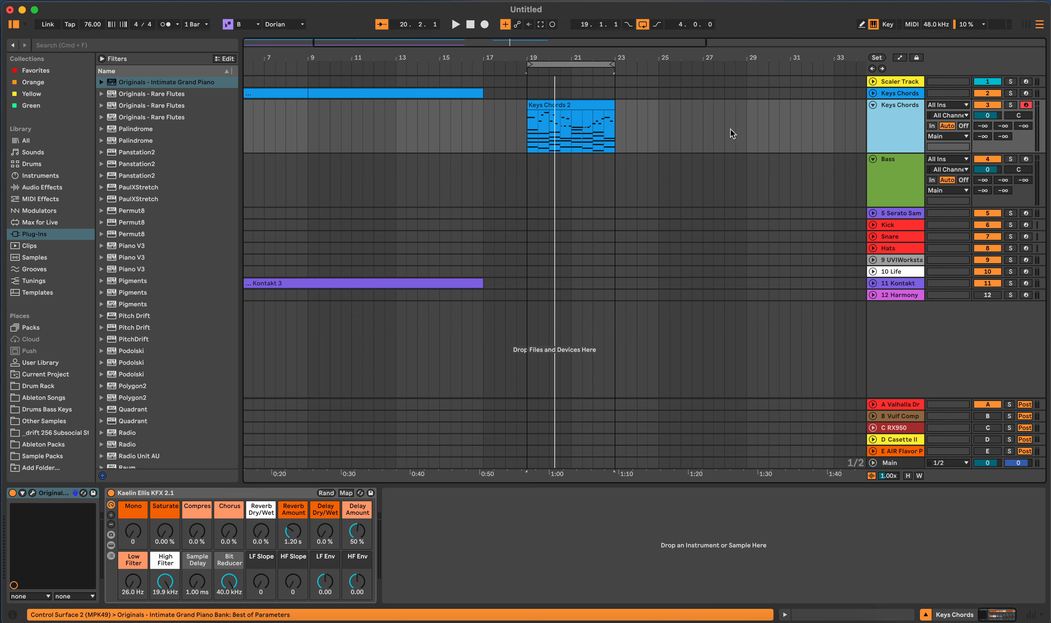
Delete the four-bar Keys Chords 2 clip from the remaining Keys Chords track and place the insert mark at 19.1.1.
{"action": "double_click", "coordinate": [590, 106]}
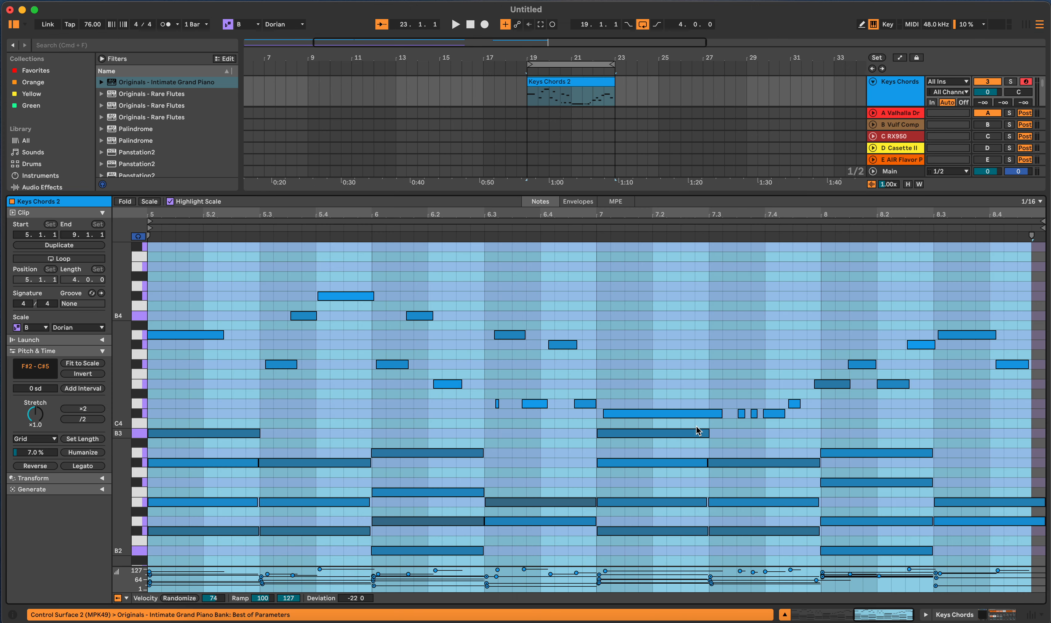
{"action": "left_click", "coordinate": [779, 403]}
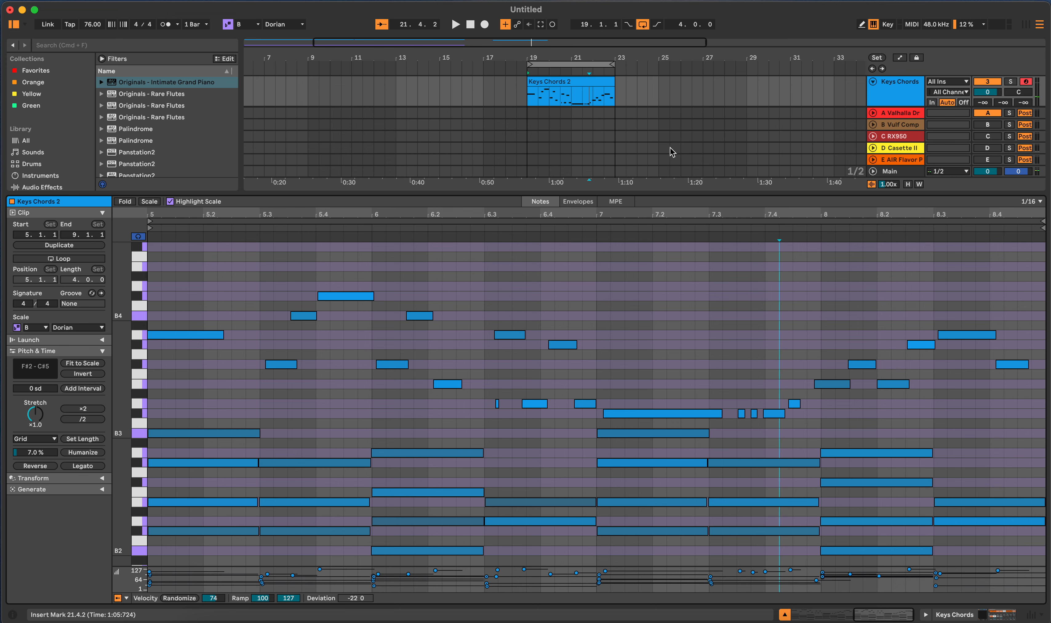
{"action": "scroll", "coordinate": [760, 147], "scroll_direction": "up", "scroll_amount": 1}
{"action": "left_click", "coordinate": [606, 91]}
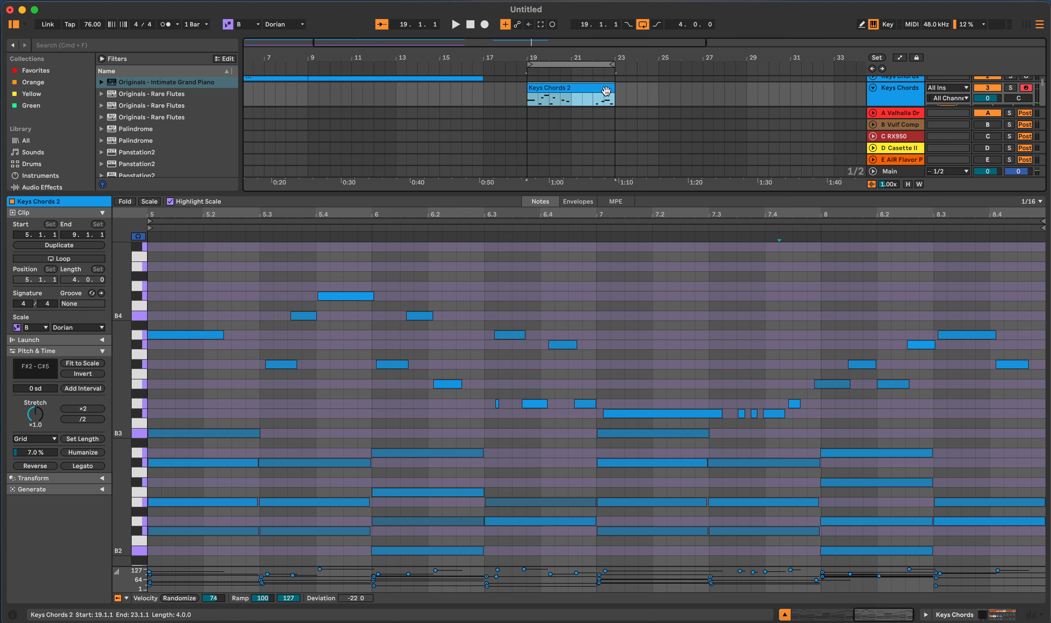
{"action": "key", "text": "Delete"}
{"action": "left_click", "coordinate": [525, 94]}
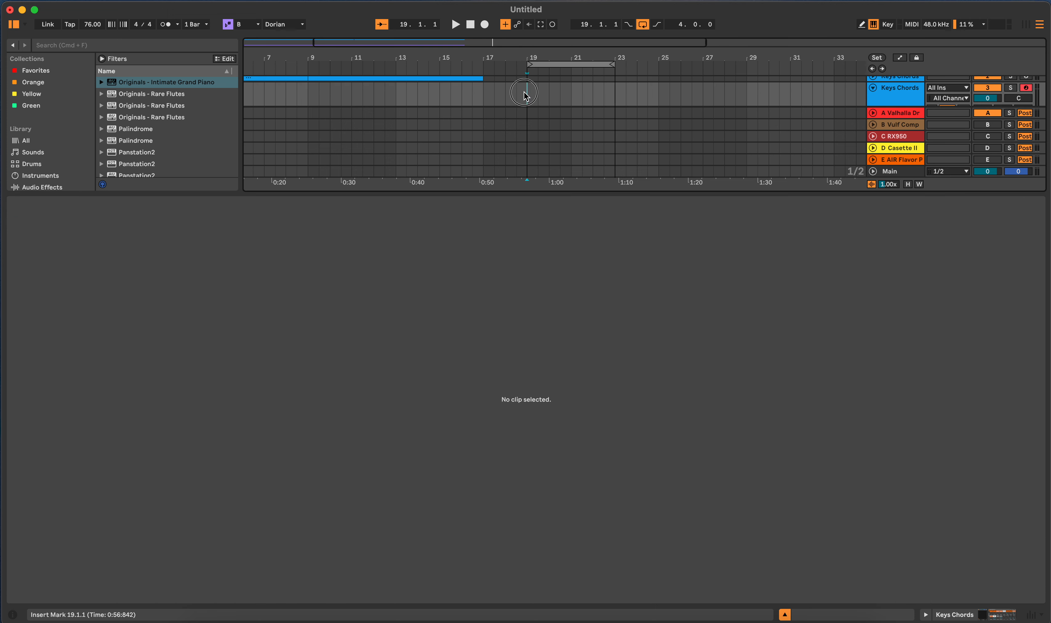
Turn on the metronome and record a four-bar take of chords and melody on the Keys Chords track from bar 19.
{"action": "left_click", "coordinate": [175, 25]}
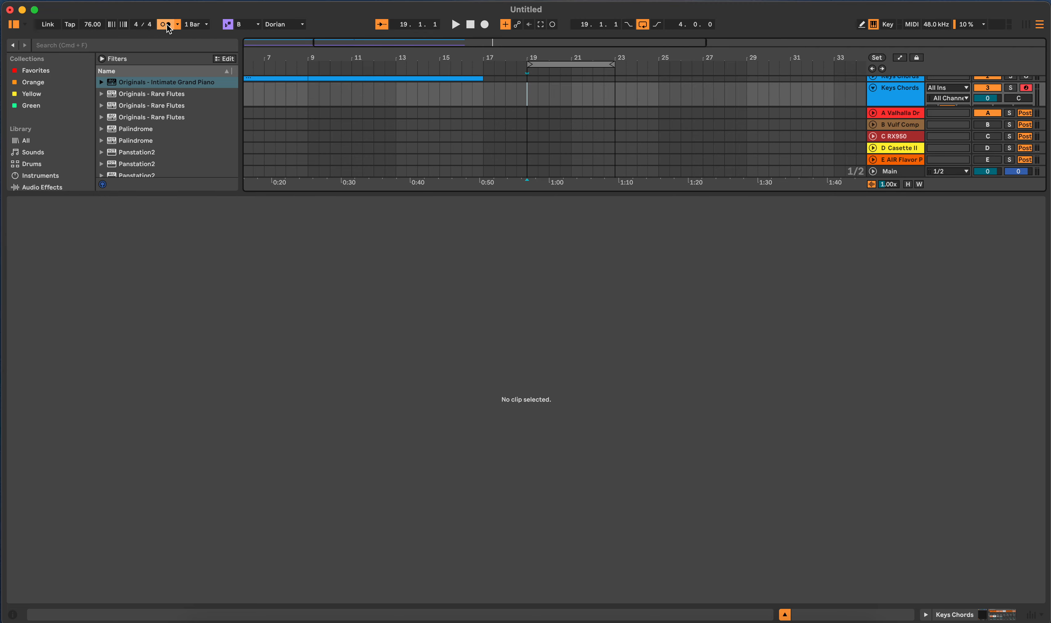
{"action": "key", "text": "shift+Tab"}
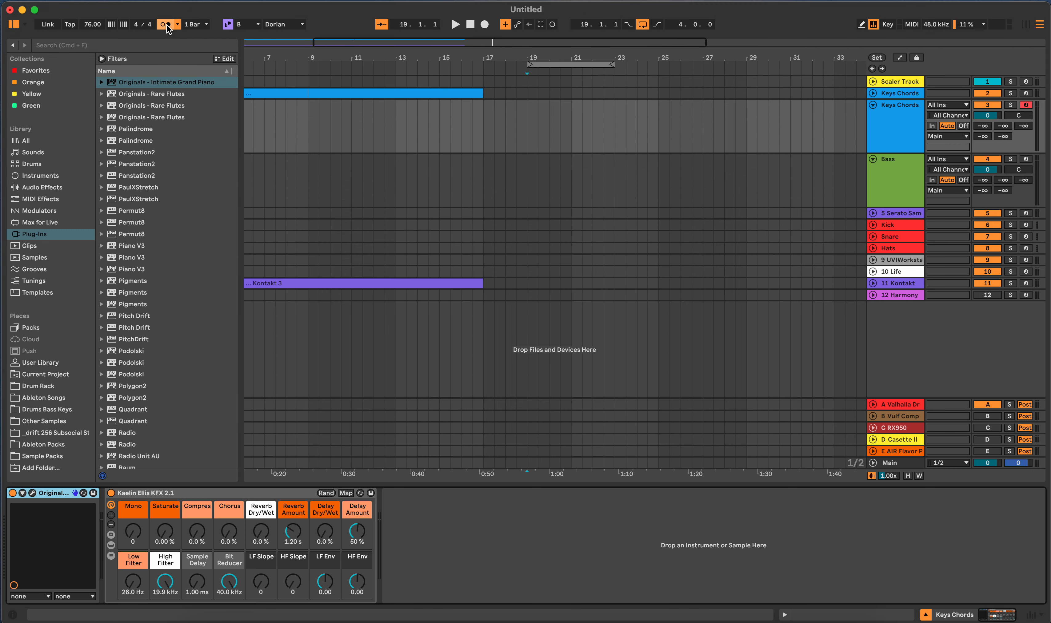
{"action": "left_click", "coordinate": [527, 119]}
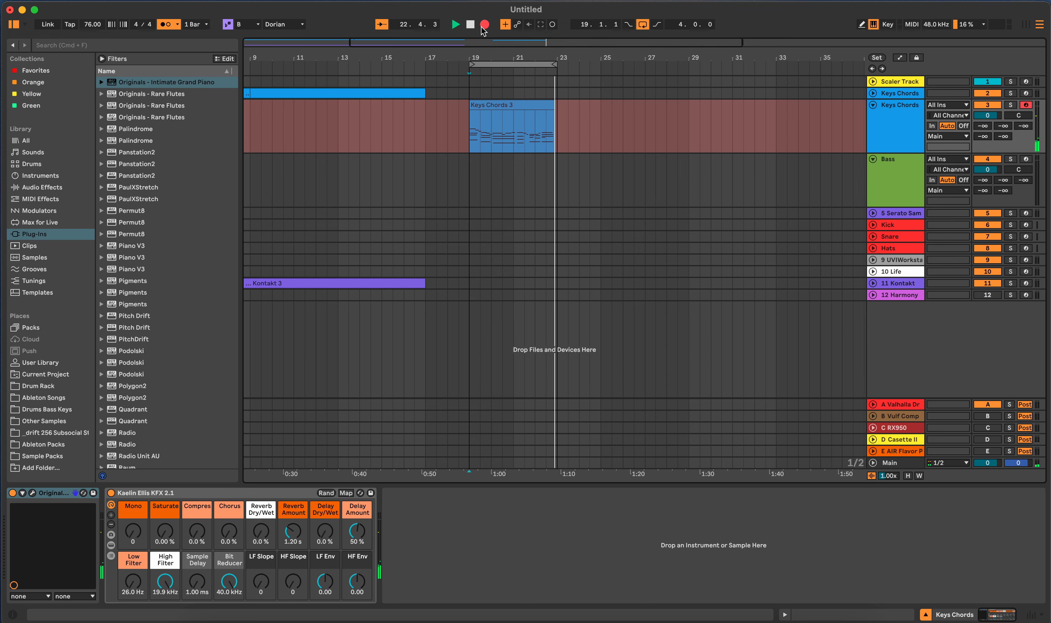
{"action": "key", "text": "space"}
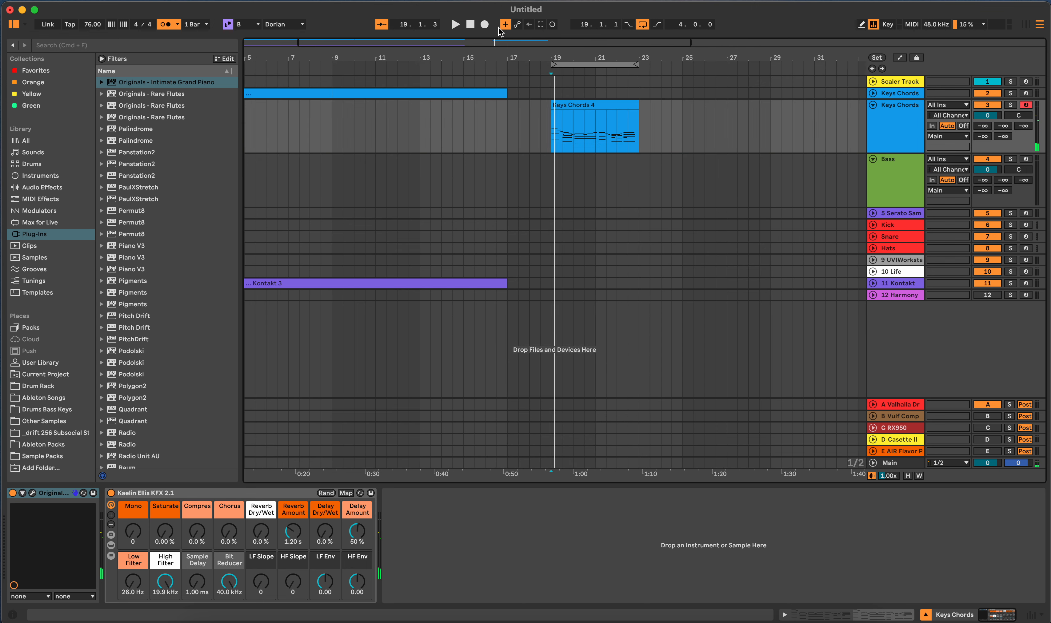
Fit all notes of the recorded Keys Chords 3 clip to the B Dorian scale and play back the result.
{"action": "double_click", "coordinate": [617, 107]}
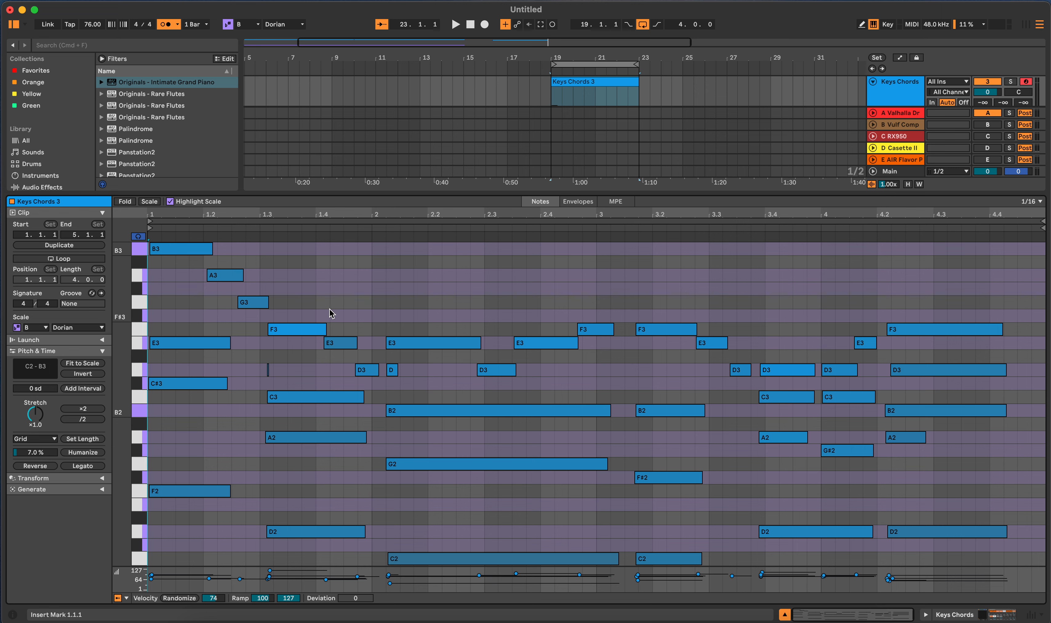
{"action": "key", "text": "super+a"}
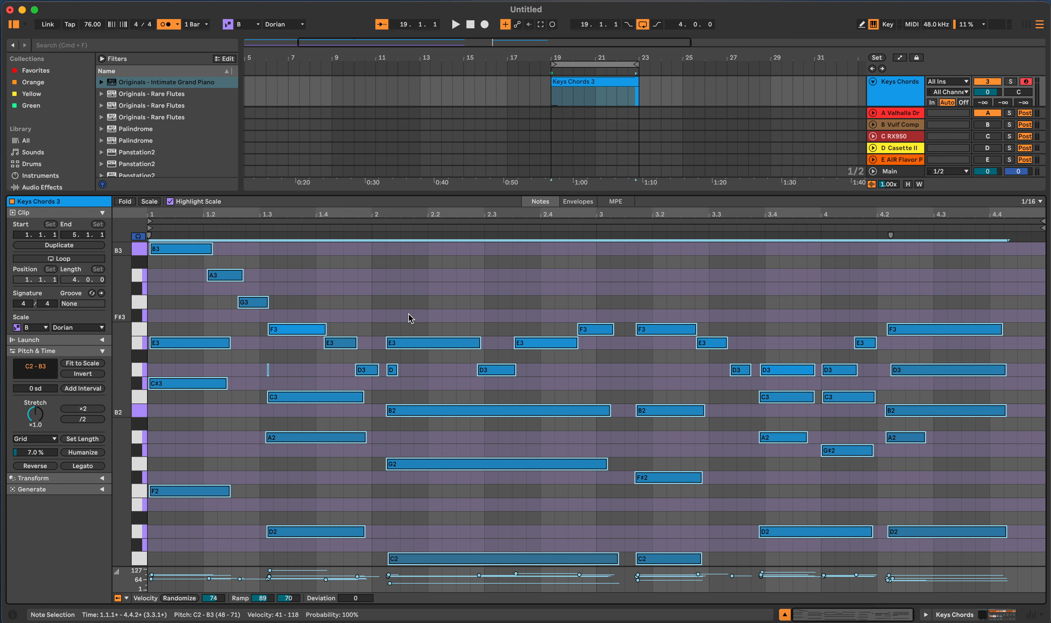
{"action": "left_click", "coordinate": [88, 364]}
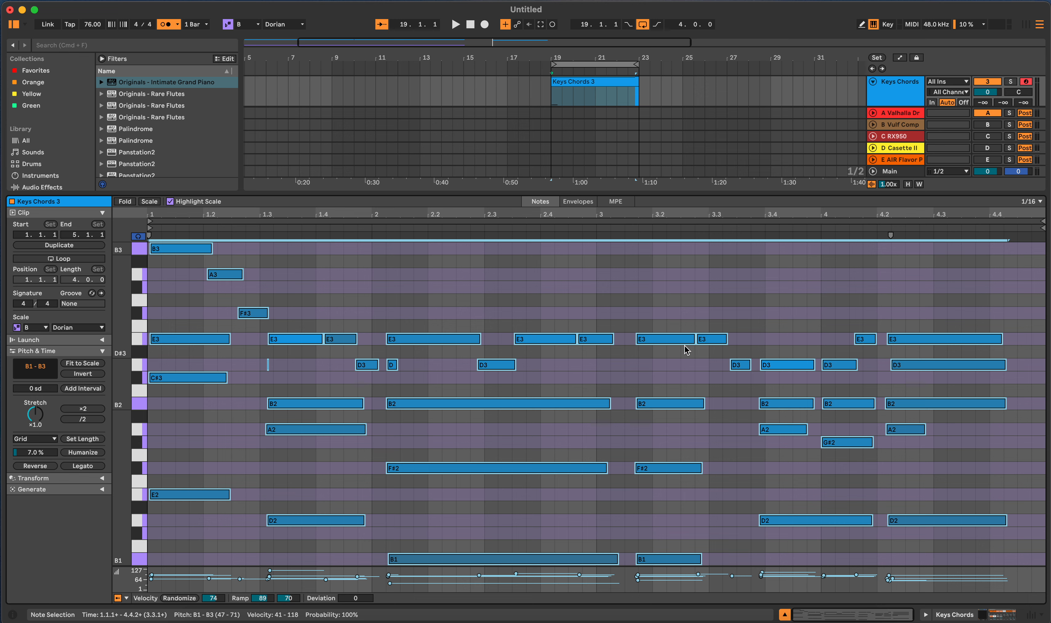
{"action": "key", "text": "space"}
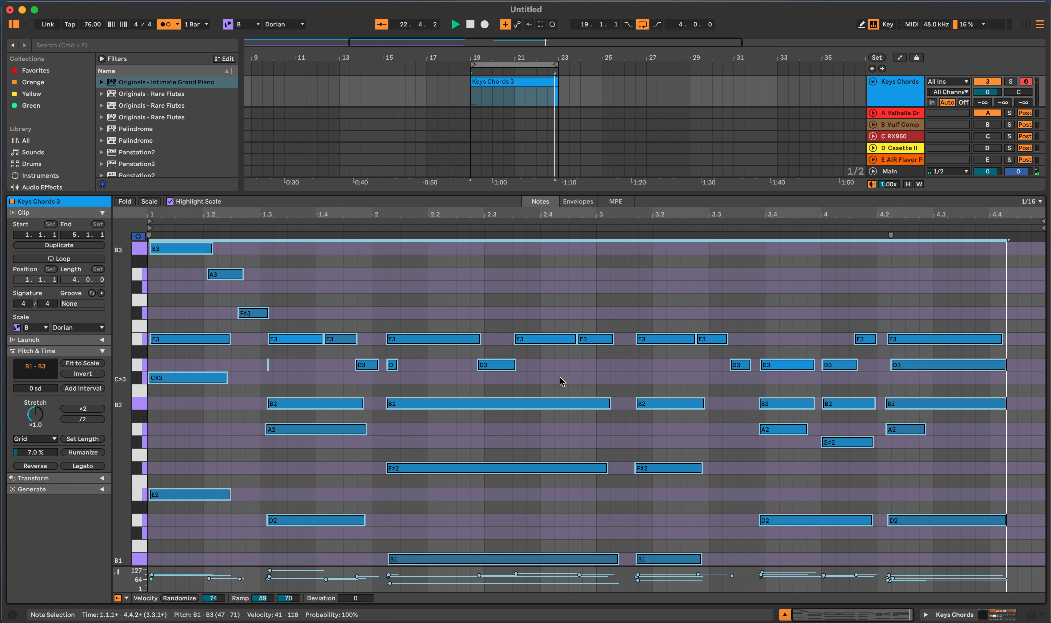
{"action": "key", "text": "space"}
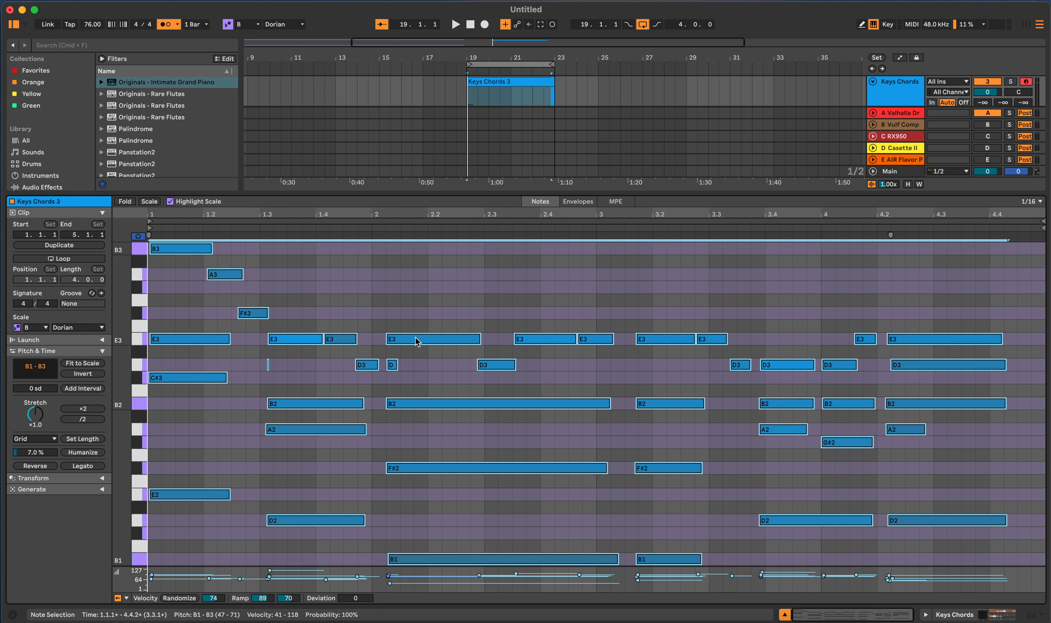
Delete the Keys Chords 3 clip and record a new four-bar take of chords and melody from bar 19.
{"action": "left_click", "coordinate": [526, 91]}
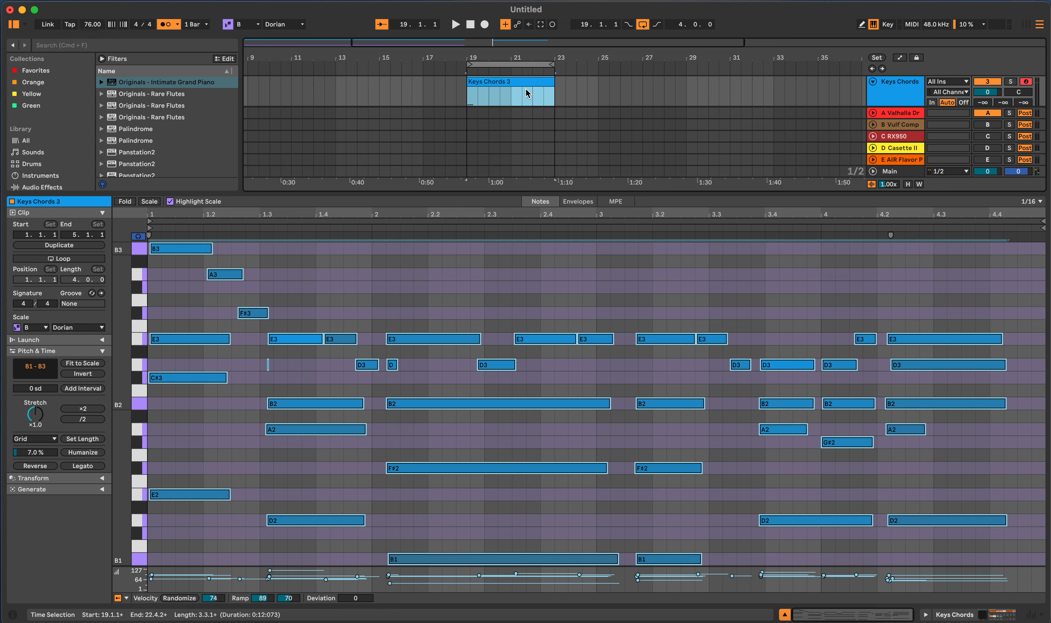
{"action": "key", "text": "Delete"}
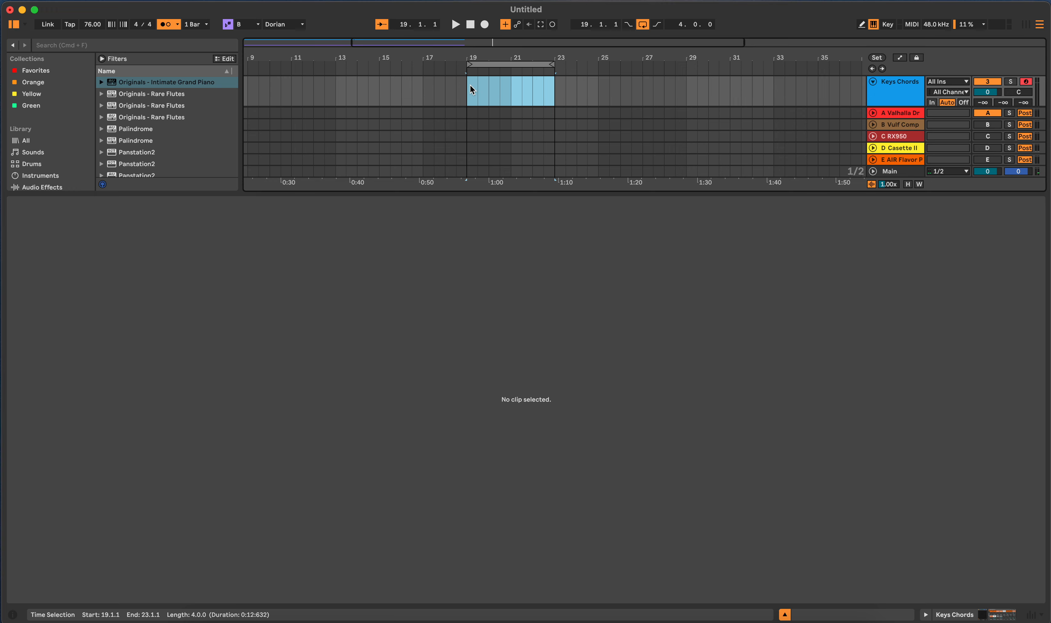
{"action": "left_click", "coordinate": [467, 87]}
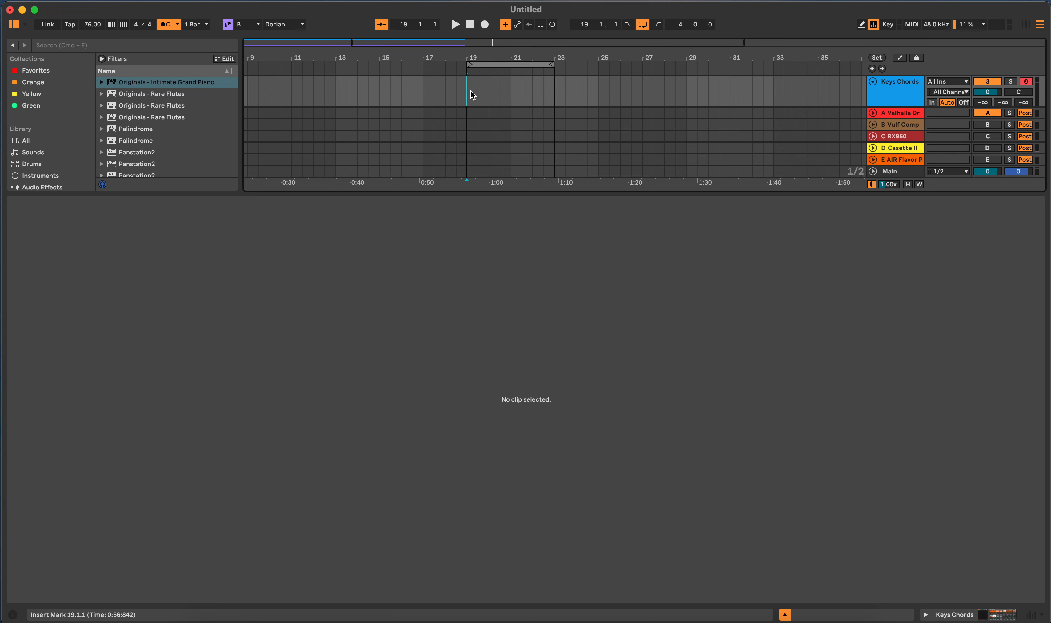
{"action": "left_click", "coordinate": [486, 25]}
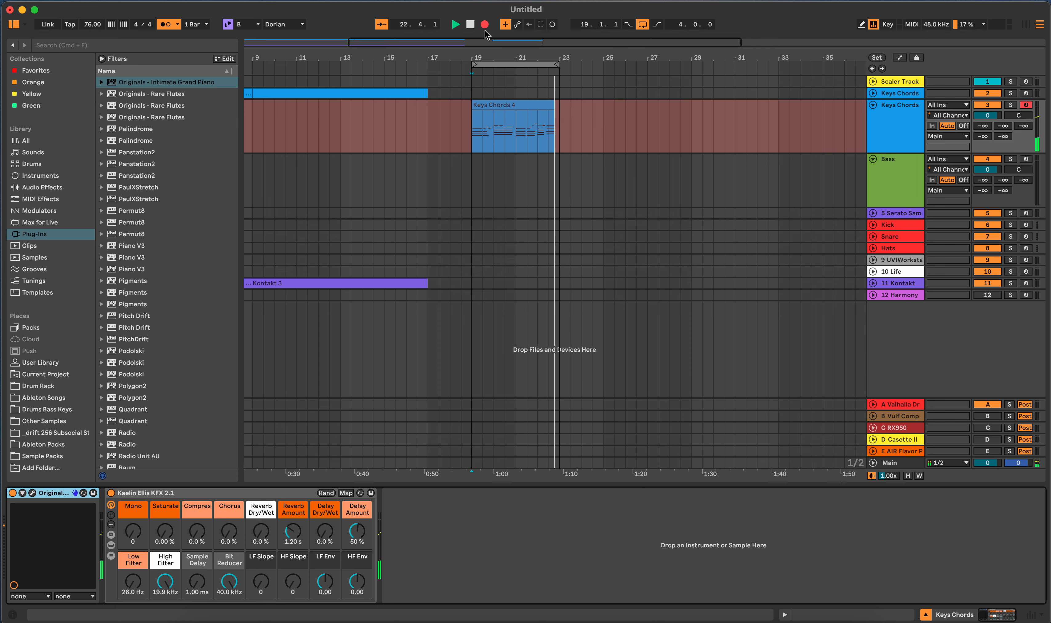
{"action": "key", "text": "space"}
{"action": "key", "text": "super+z"}
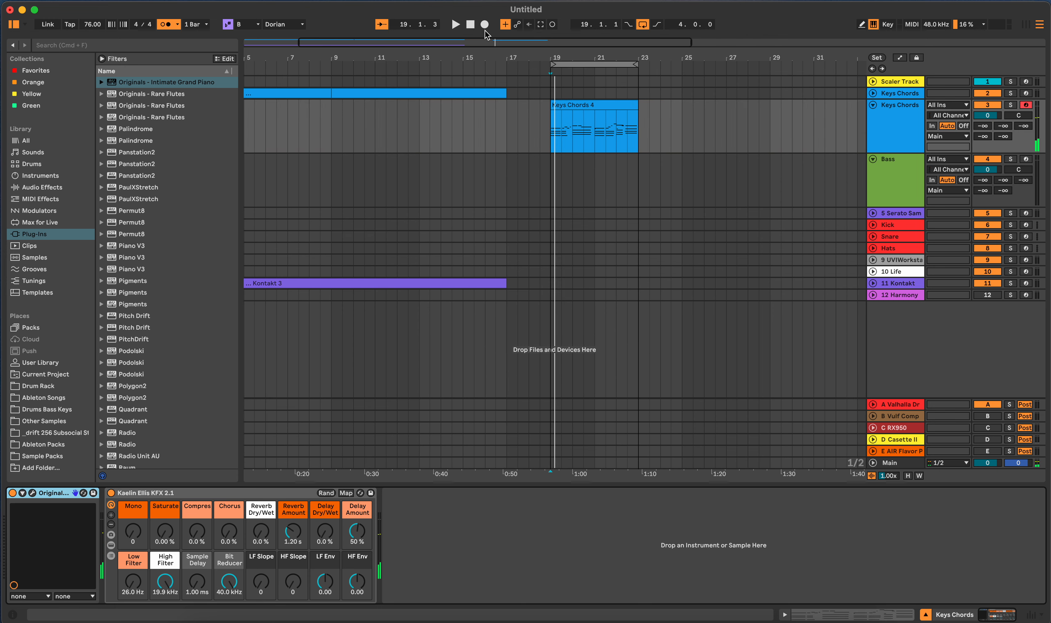
Fit all notes of the new Keys Chords 4 clip to the B Dorian scale and play back the loop.
{"action": "double_click", "coordinate": [584, 104]}
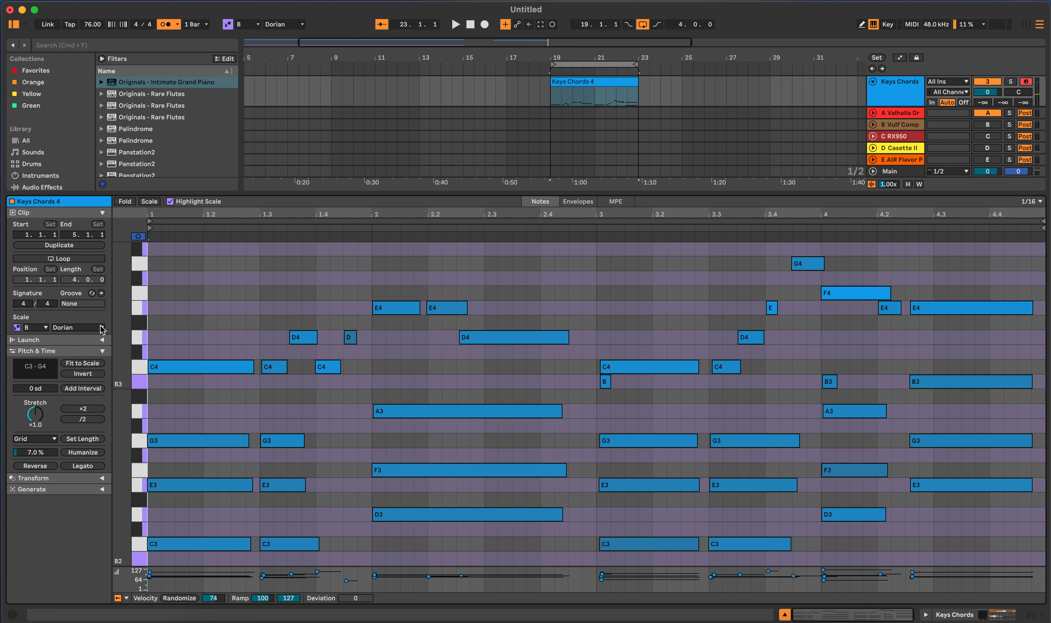
{"action": "left_click", "coordinate": [98, 366]}
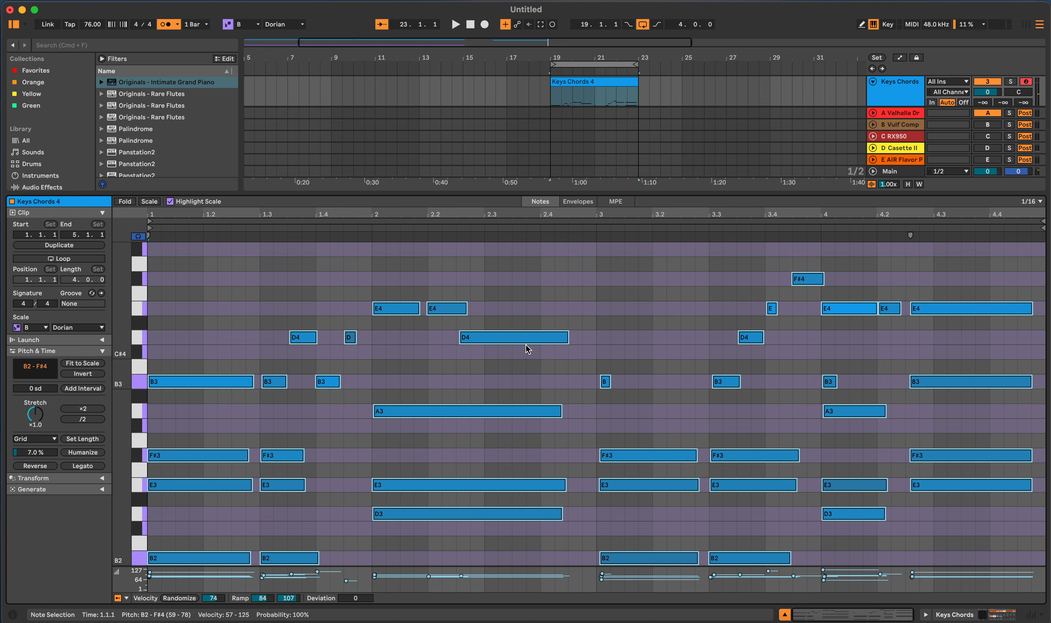
{"action": "key", "text": "space"}
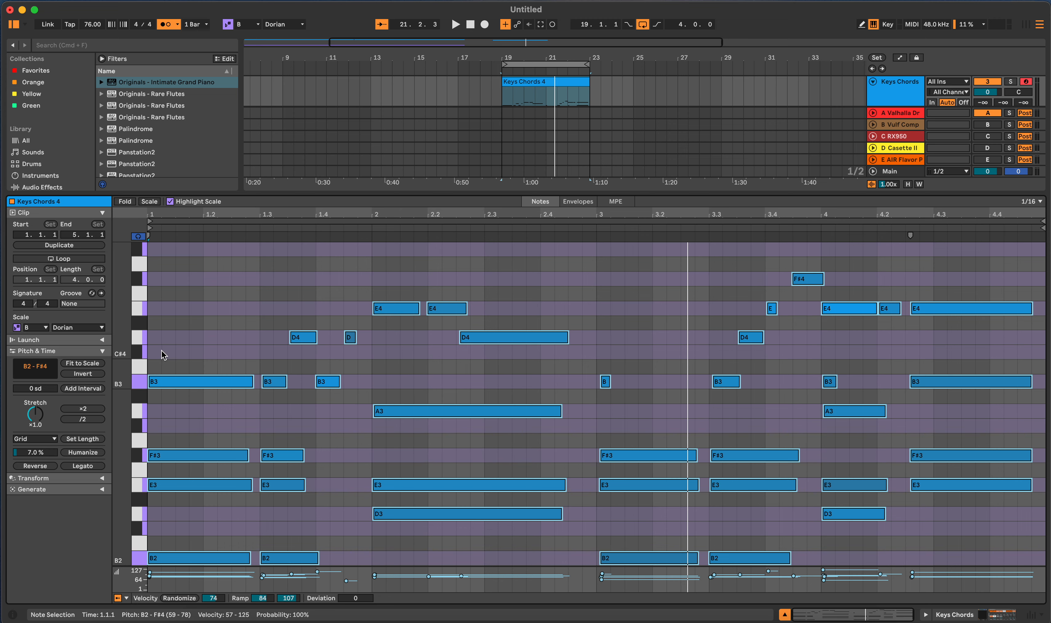
{"action": "key", "text": "Tab"}
{"action": "key", "text": "Tab"}
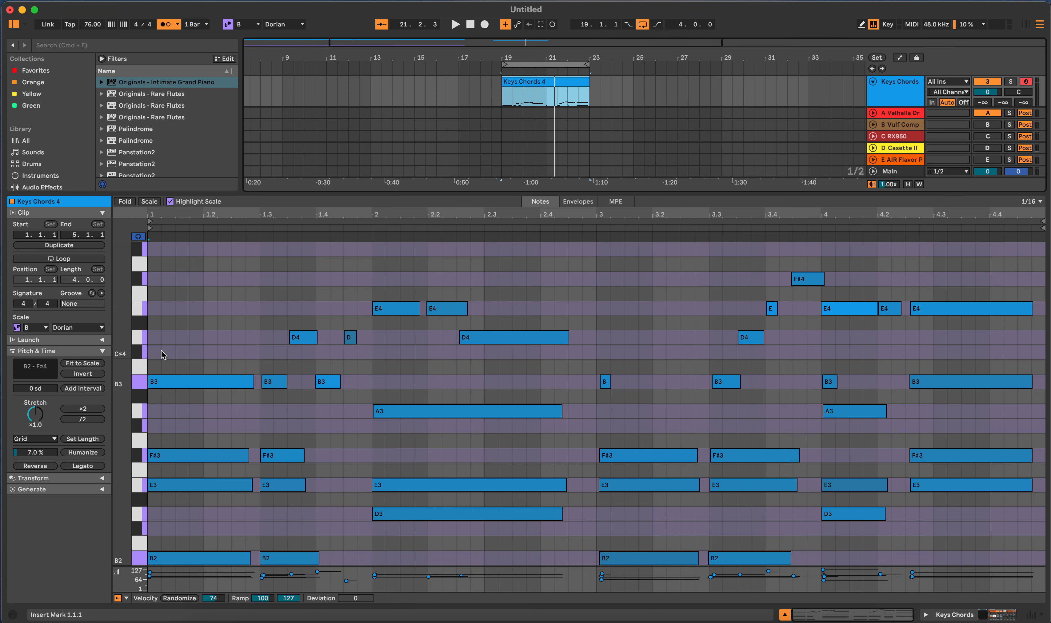
{"action": "key", "text": "shift+Tab"}
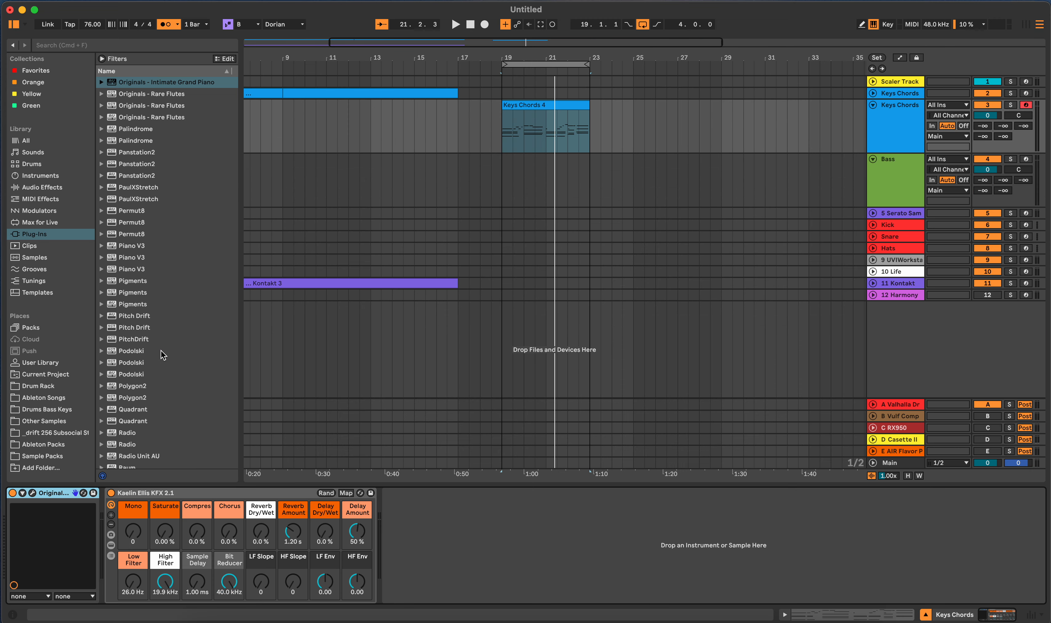
{"action": "left_click", "coordinate": [930, 136]}
{"action": "left_click", "coordinate": [915, 133]}
{"action": "left_click", "coordinate": [907, 130]}
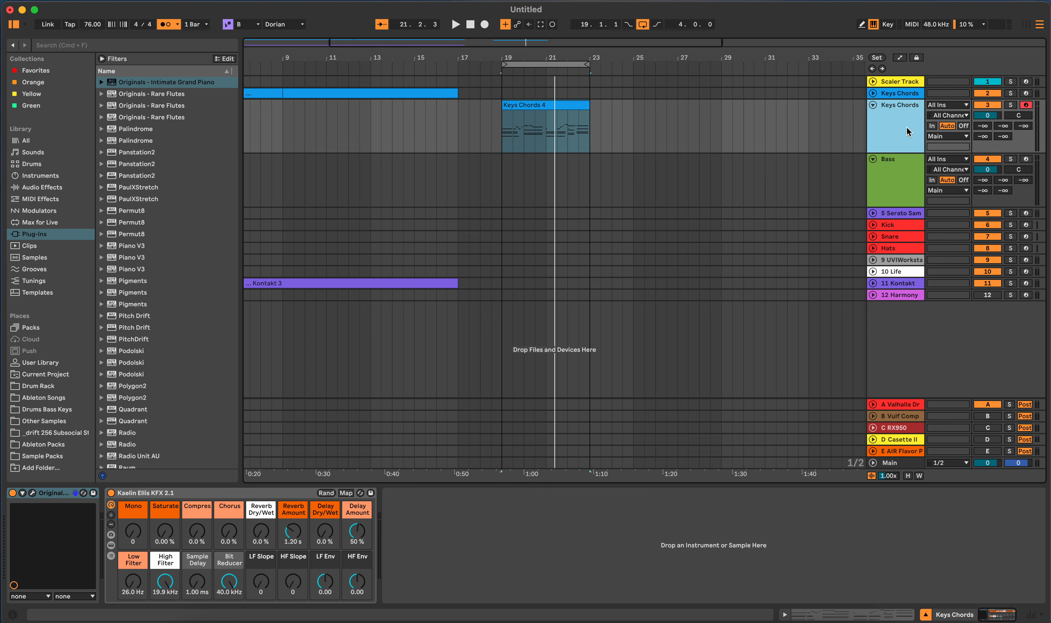
Show the Stacks generator for the Keys Chords 4 clip and replace the first chord with a generated stack of E3, G#3, A3 and B3.
{"action": "double_click", "coordinate": [576, 107]}
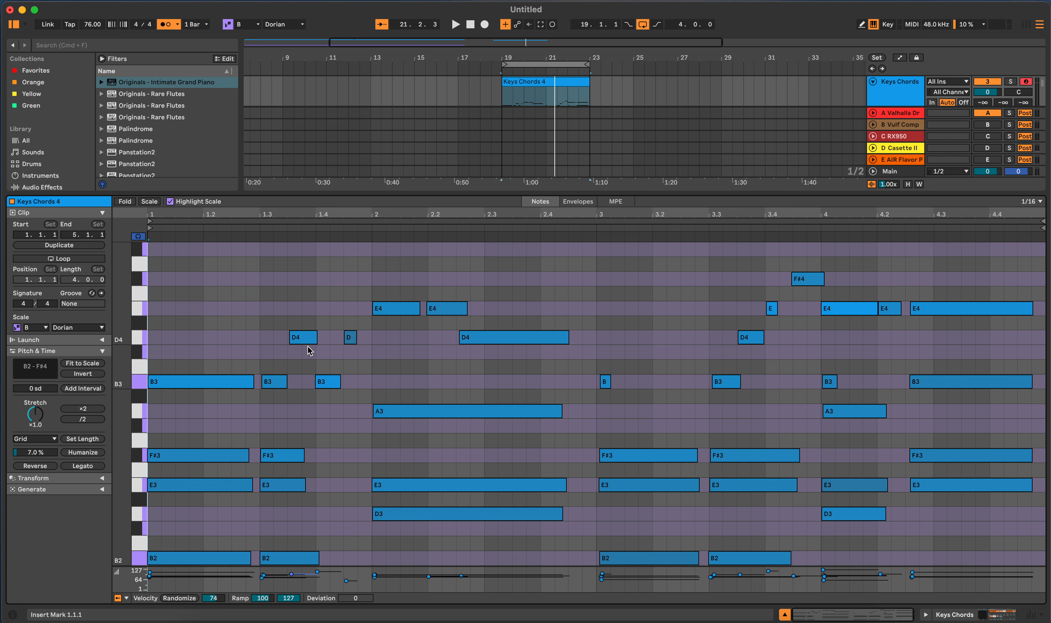
{"action": "left_click", "coordinate": [102, 489]}
{"action": "scroll", "coordinate": [52, 487], "scroll_direction": "up", "scroll_amount": 1}
{"action": "scroll", "coordinate": [55, 485], "scroll_direction": "down", "scroll_amount": 1}
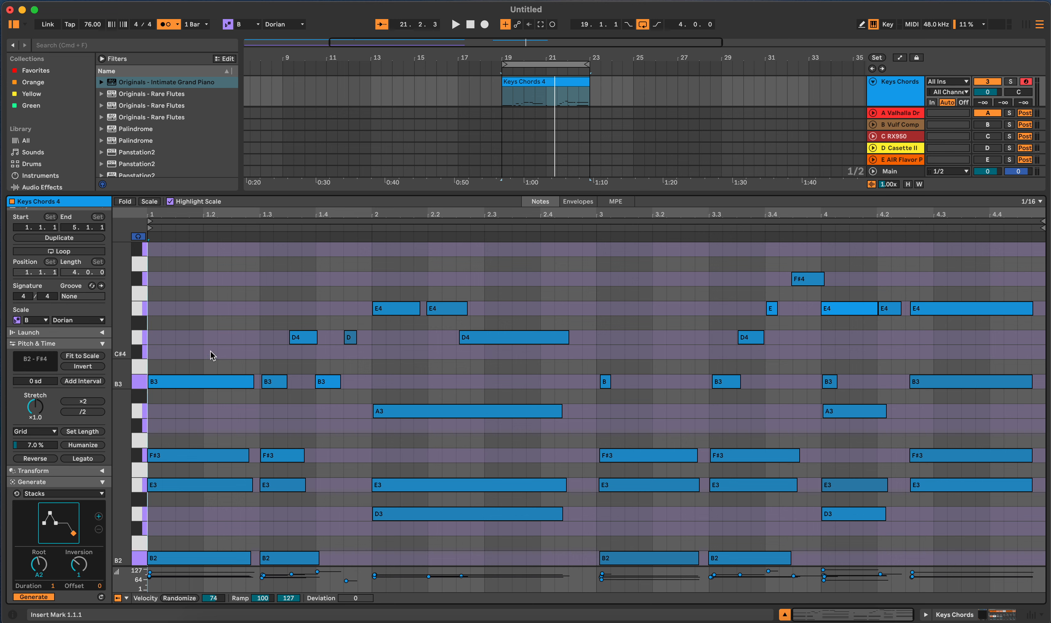
{"action": "left_click", "coordinate": [220, 339]}
{"action": "left_click_drag", "start_coordinate": [220, 339], "coordinate": [217, 561]}
{"action": "mouse_move", "coordinate": [59, 523]}
{"action": "left_mouse_down"}
{"action": "mouse_move", "coordinate": [58, 513]}
{"action": "mouse_move", "coordinate": [58, 523]}
{"action": "left_mouse_up"}
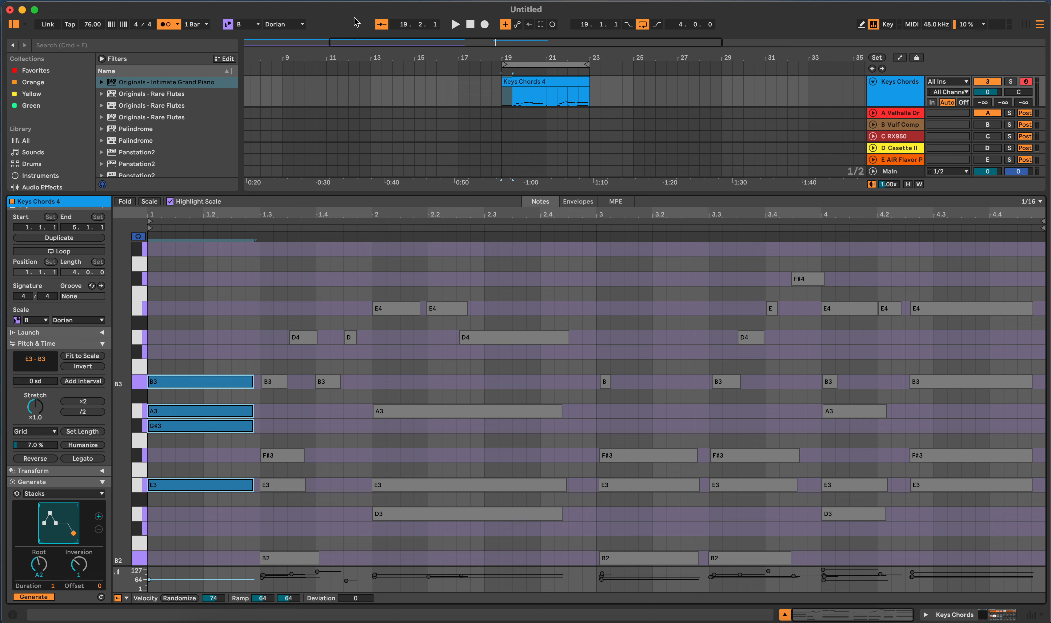
Replace the chord at 1.3 with a generated B2, F#3, A3 stack and the notes at bar 2 with D3, G#3, A3, B3.
{"action": "left_click_drag", "start_coordinate": [273, 340], "coordinate": [261, 567]}
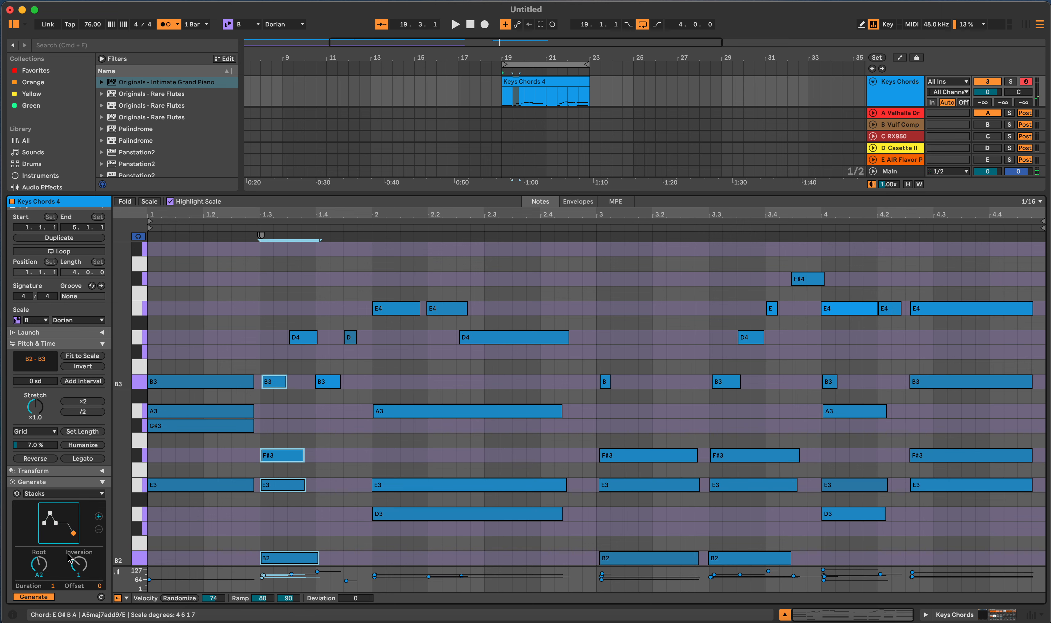
{"action": "left_click_drag", "start_coordinate": [57, 527], "coordinate": [57, 505]}
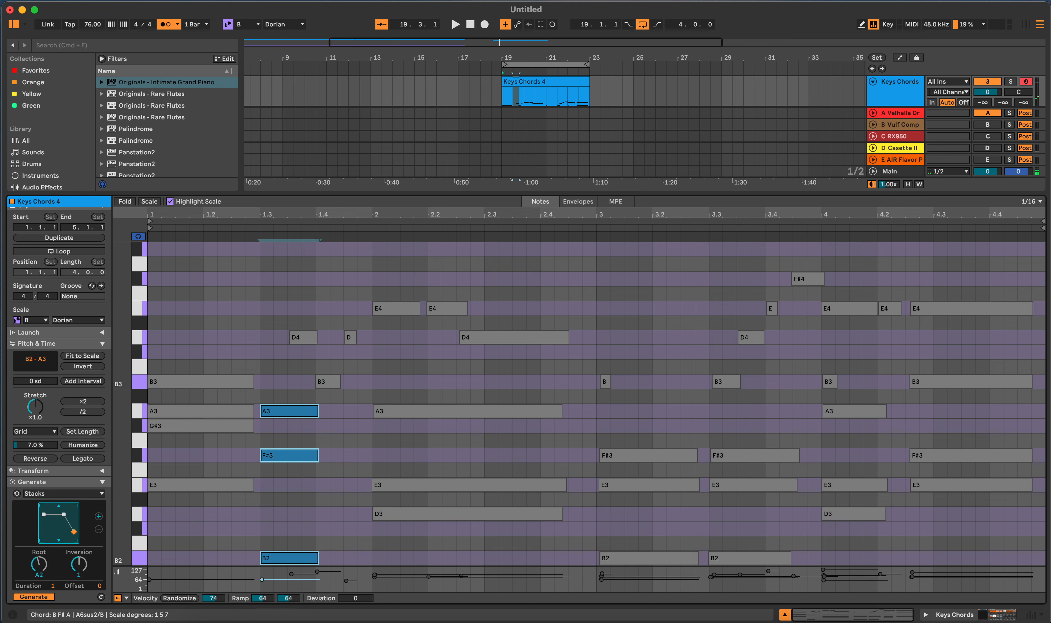
{"action": "left_click_drag", "start_coordinate": [378, 285], "coordinate": [484, 551]}
{"action": "left_click_drag", "start_coordinate": [59, 526], "coordinate": [59, 507]}
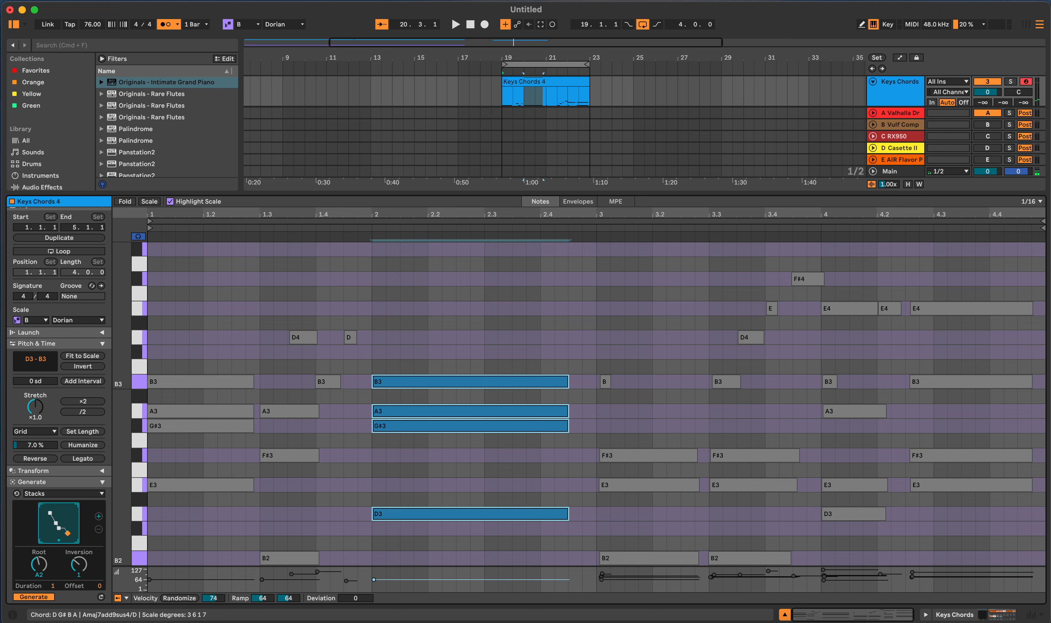
Undo the generated stack at bar 2 and replace only that bar's chord notes with a generated E3, F#3, A3 stack.
{"action": "key", "text": "super+z"}
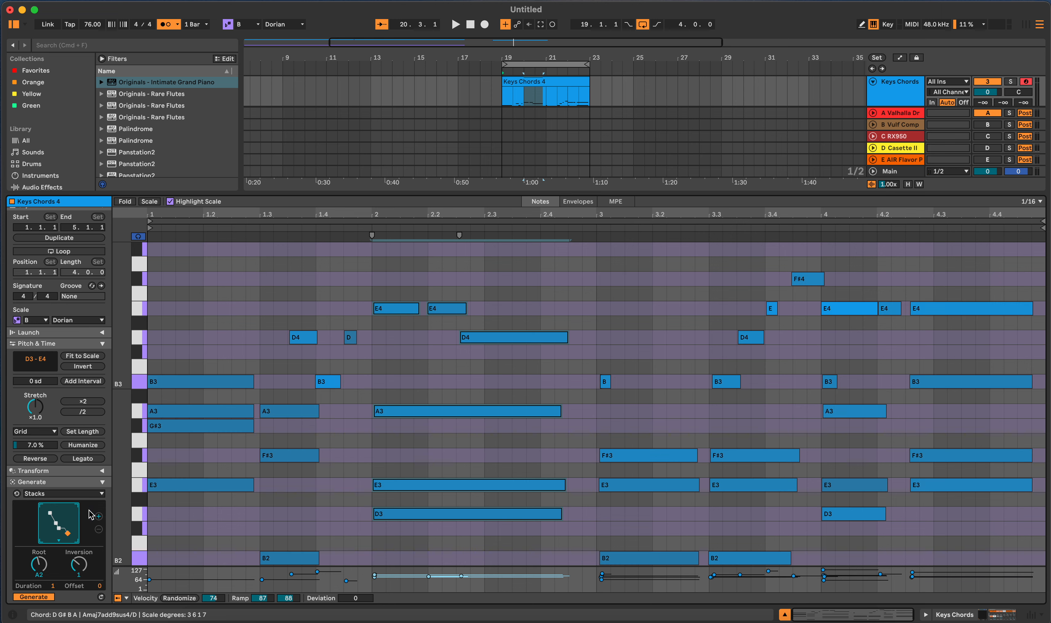
{"action": "left_click_drag", "start_coordinate": [352, 399], "coordinate": [427, 528]}
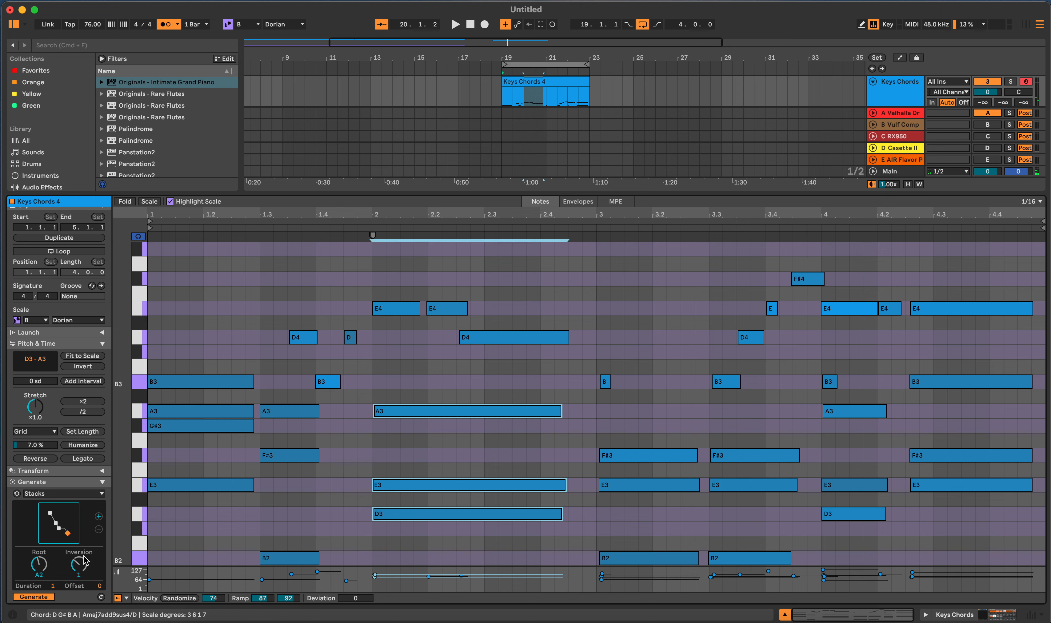
{"action": "left_click", "coordinate": [69, 534]}
{"action": "left_click_drag", "start_coordinate": [68, 534], "coordinate": [68, 551]}
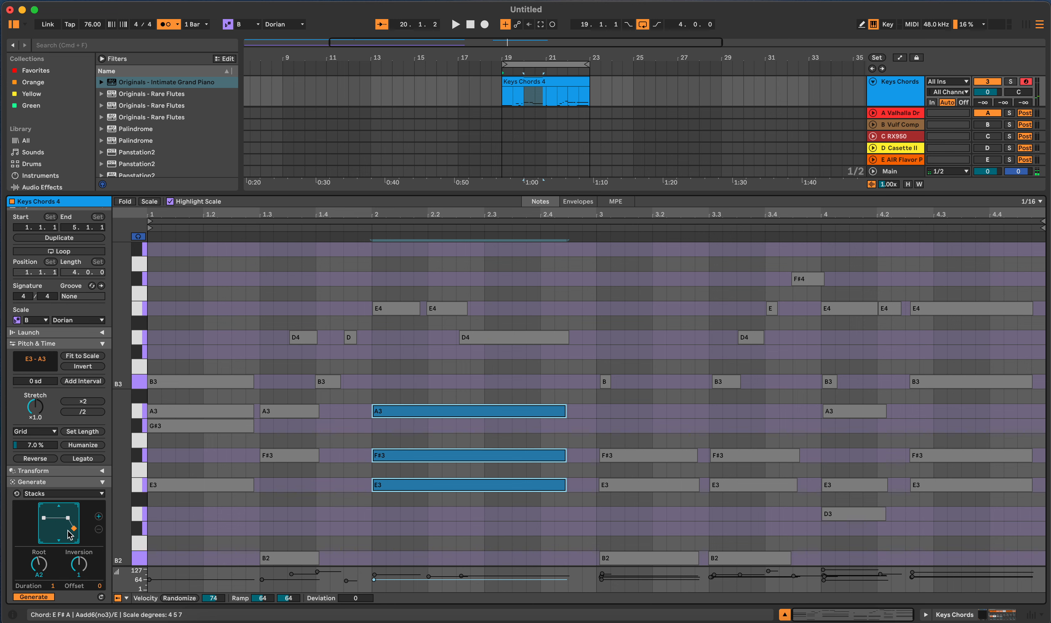
Replace the lower chord notes in bar 3 with a generated B2, E3, A3 stack and the chord at bar 4 with D3, F#3, A3, B3.
{"action": "left_click_drag", "start_coordinate": [624, 427], "coordinate": [754, 567]}
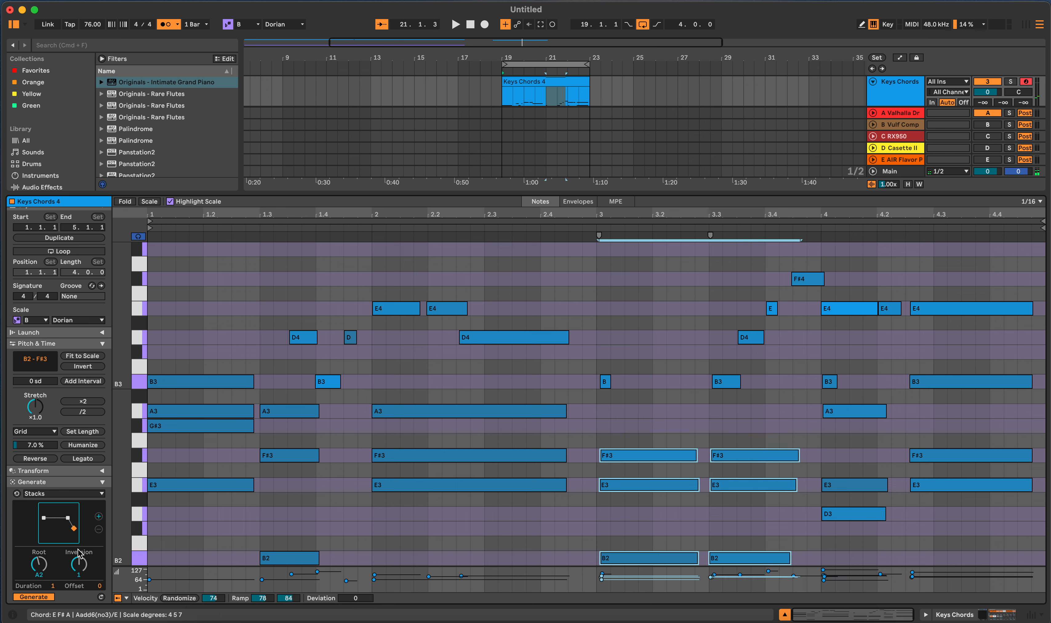
{"action": "left_click_drag", "start_coordinate": [59, 529], "coordinate": [59, 513]}
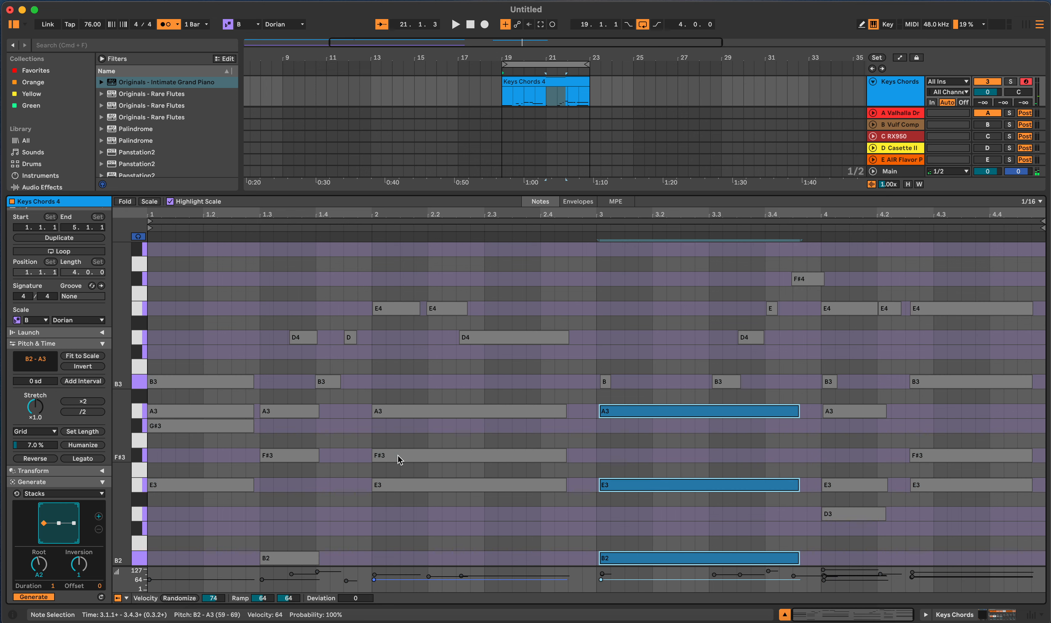
{"action": "left_click_drag", "start_coordinate": [843, 400], "coordinate": [868, 553]}
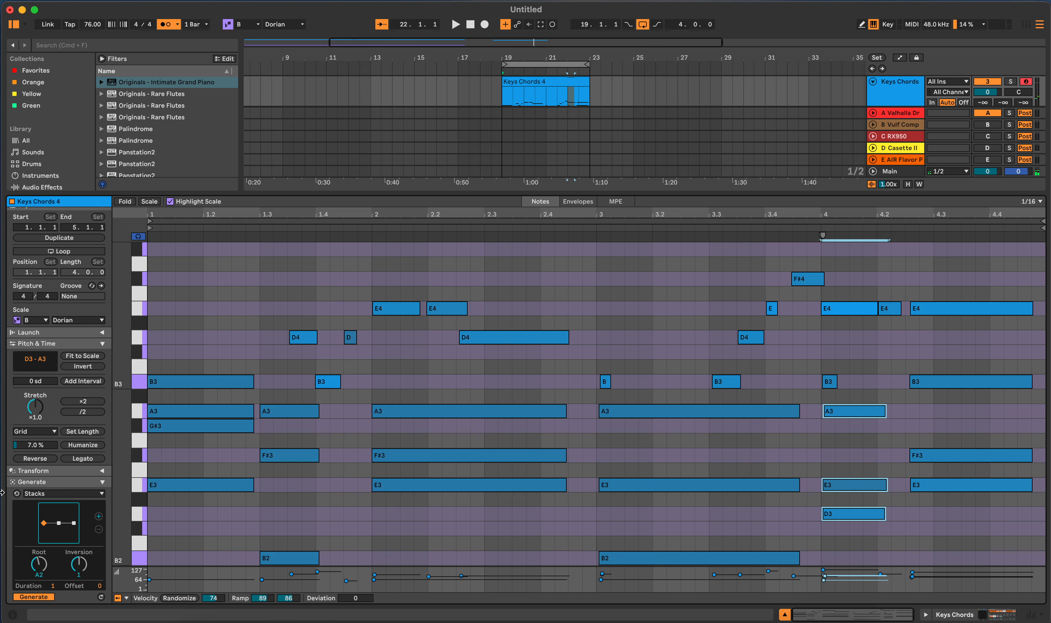
{"action": "left_click_drag", "start_coordinate": [59, 523], "coordinate": [59, 512]}
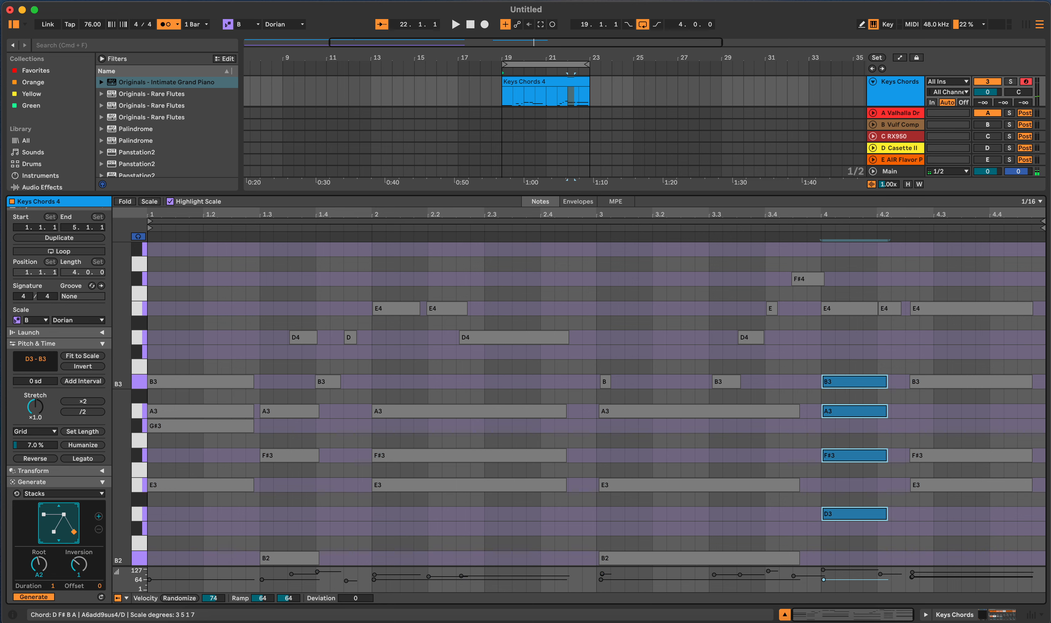
Replace the final chord after 4.2 with a generated E3, G#3, A3 stack and play back the loop.
{"action": "left_click_drag", "start_coordinate": [930, 350], "coordinate": [961, 513]}
{"action": "left_click_drag", "start_coordinate": [59, 524], "coordinate": [59, 515]}
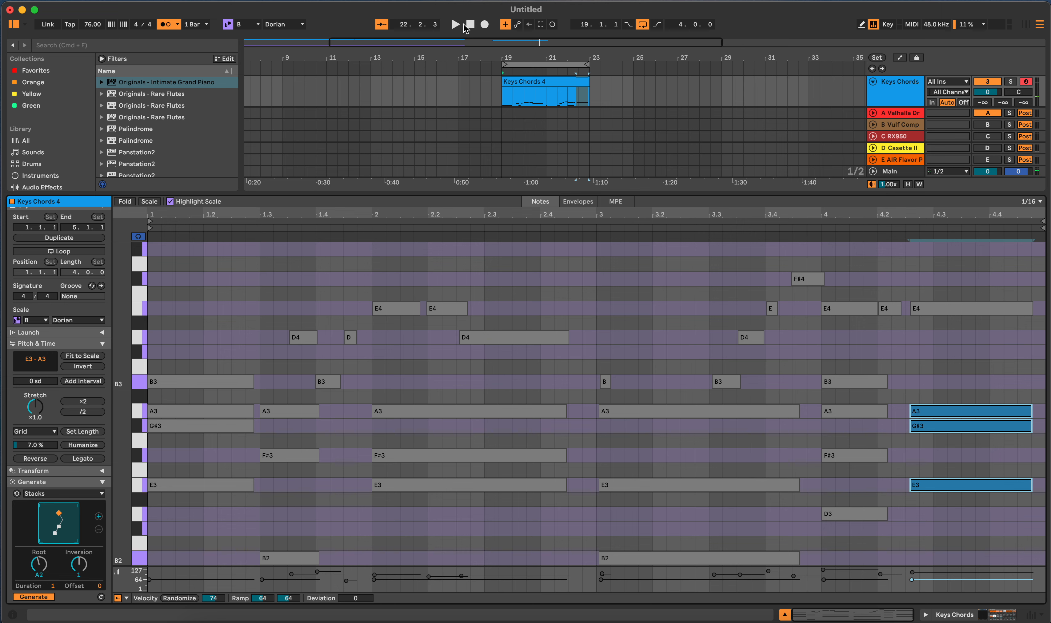
{"action": "left_click", "coordinate": [455, 25]}
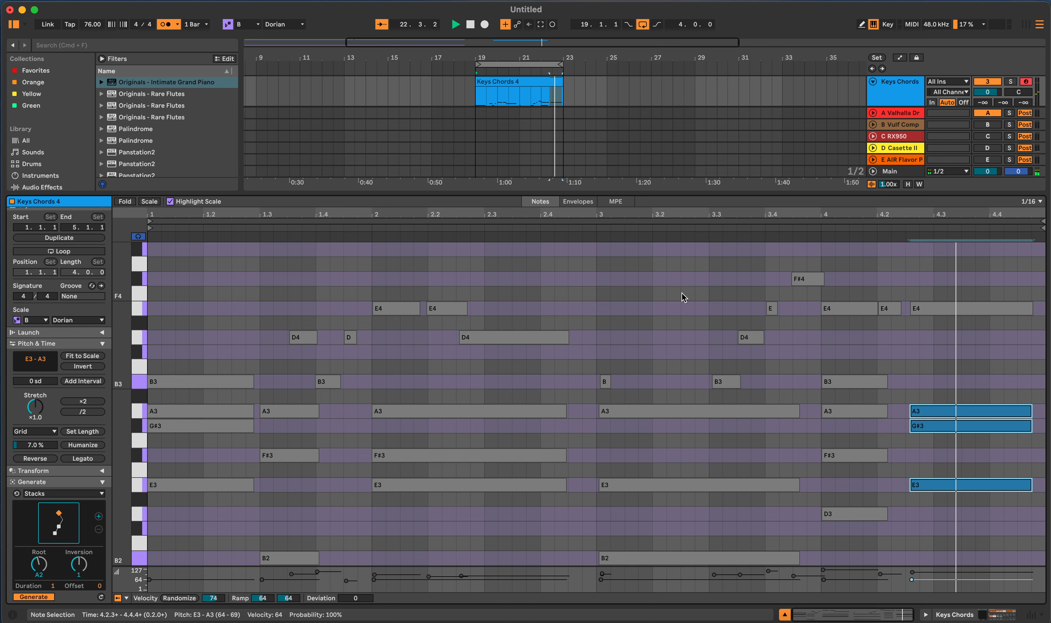
{"action": "left_click", "coordinate": [470, 24]}
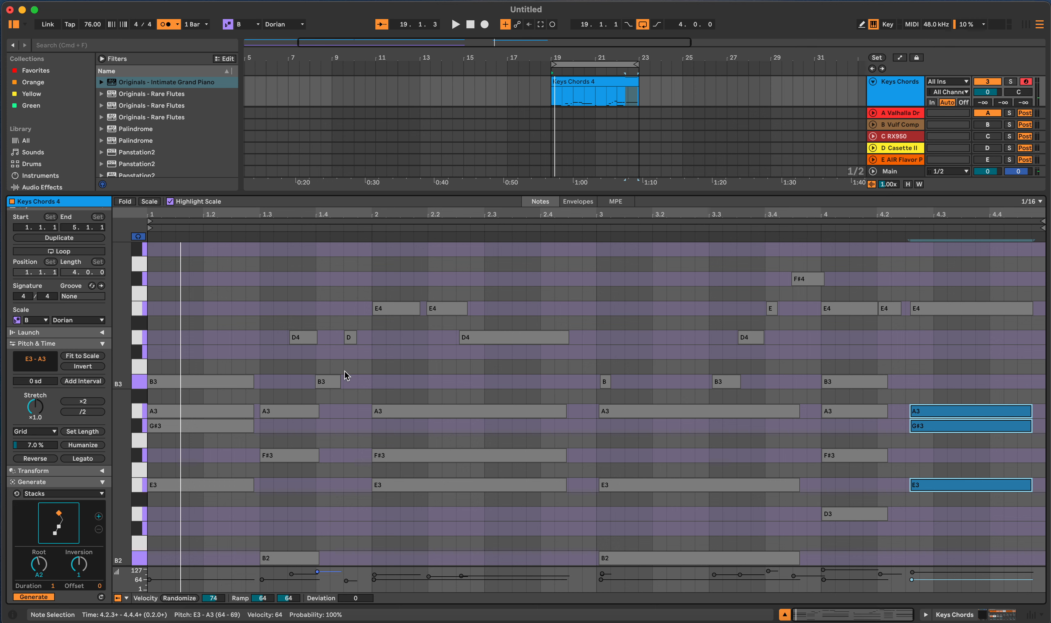
Select the whole Keys Chords 4 clip in the arrangement and play it back from bar 19.
{"action": "left_click_drag", "start_coordinate": [193, 352], "coordinate": [212, 506]}
{"action": "left_click", "coordinate": [212, 507]}
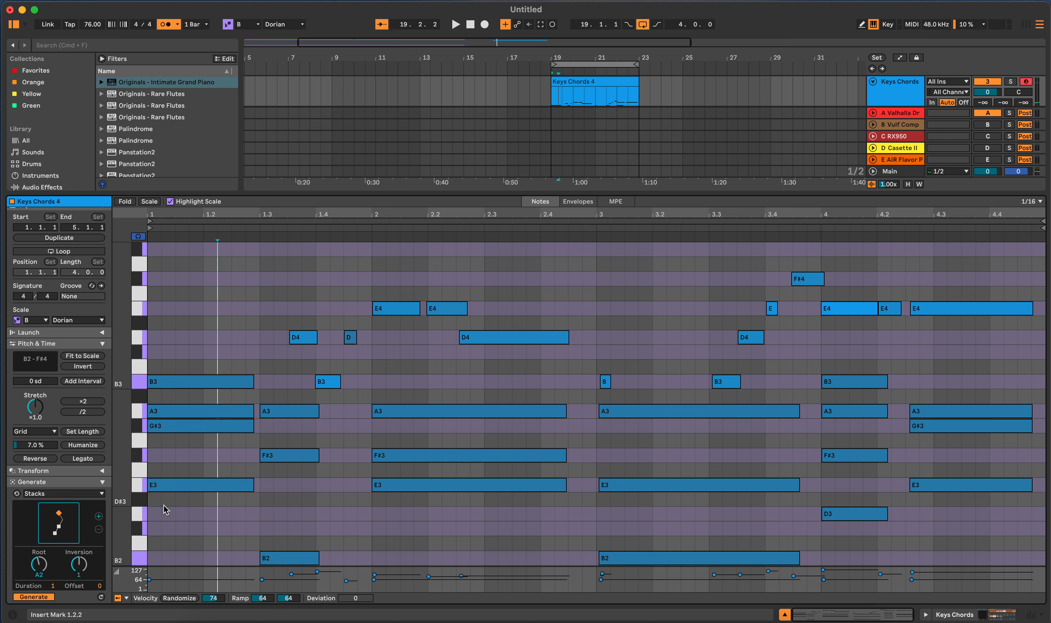
{"action": "left_click", "coordinate": [466, 25]}
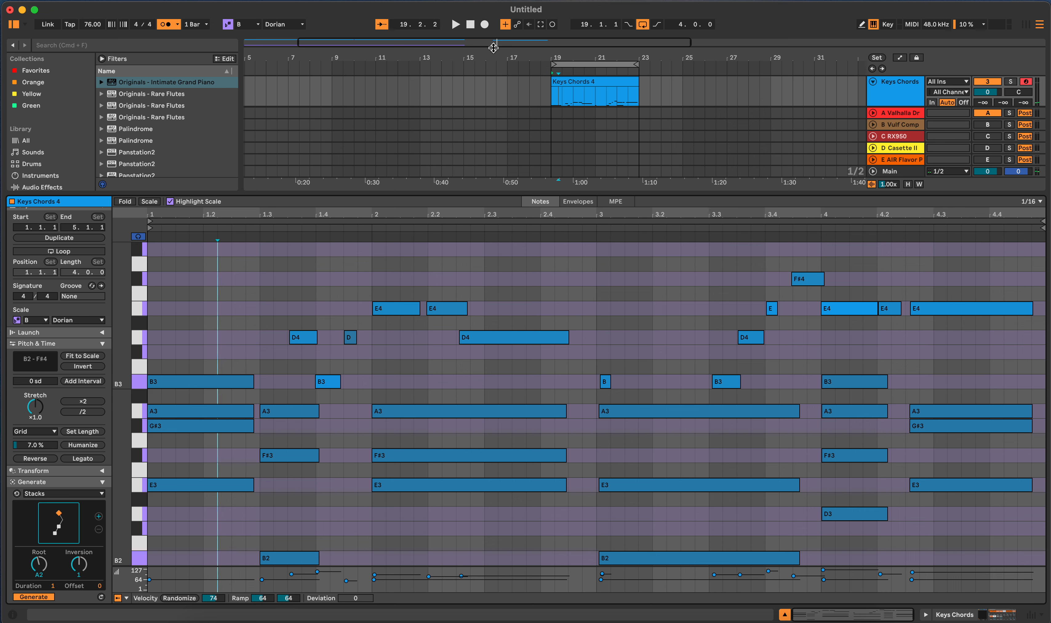
{"action": "left_click", "coordinate": [568, 90]}
{"action": "key", "text": "space"}
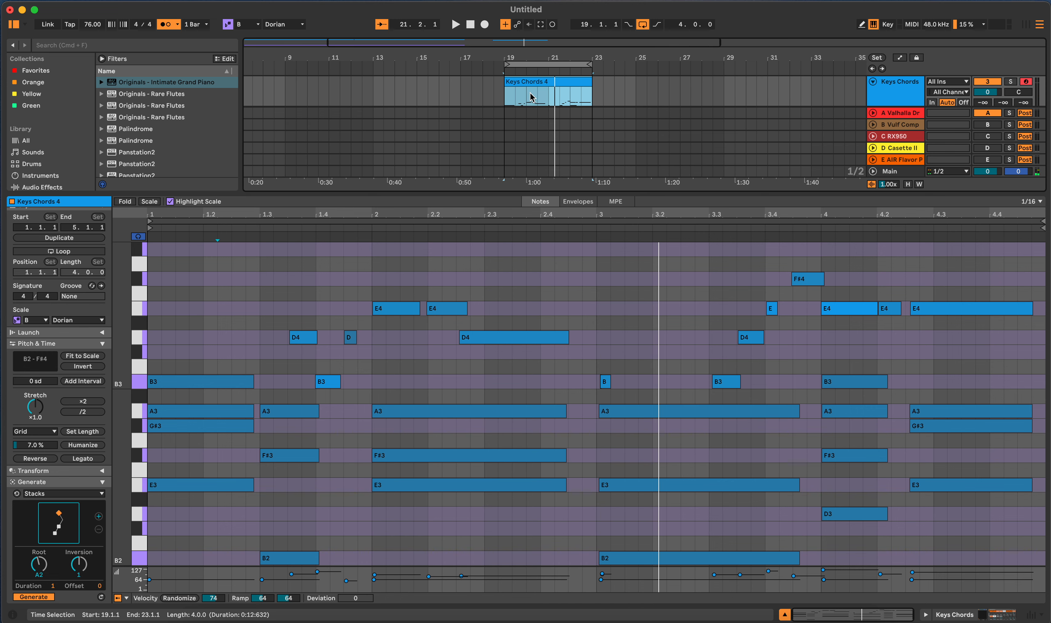
Select the bar 3 chord notes in the Keys Chords 4 clip and set the velocity Randomize amount to 76.
{"action": "key", "text": "shift+Tab"}
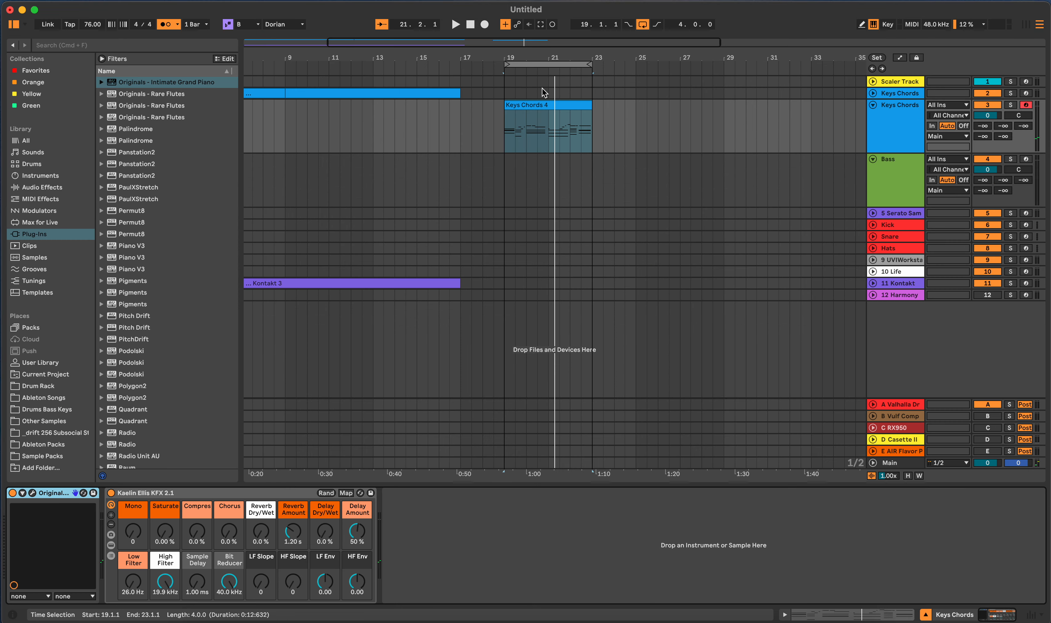
{"action": "double_click", "coordinate": [525, 111]}
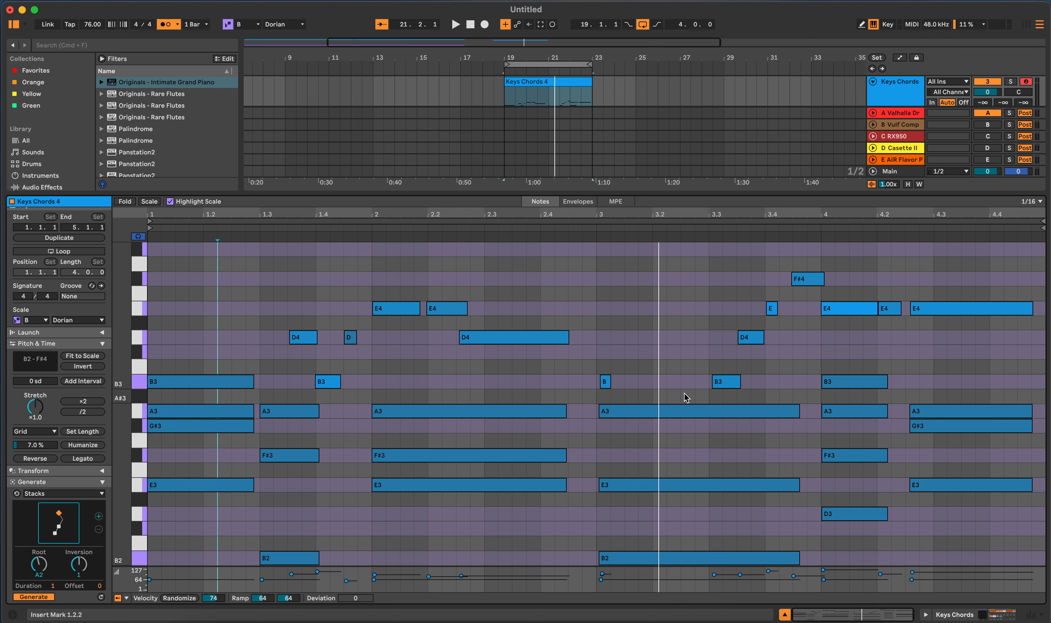
{"action": "left_click_drag", "start_coordinate": [685, 395], "coordinate": [614, 569]}
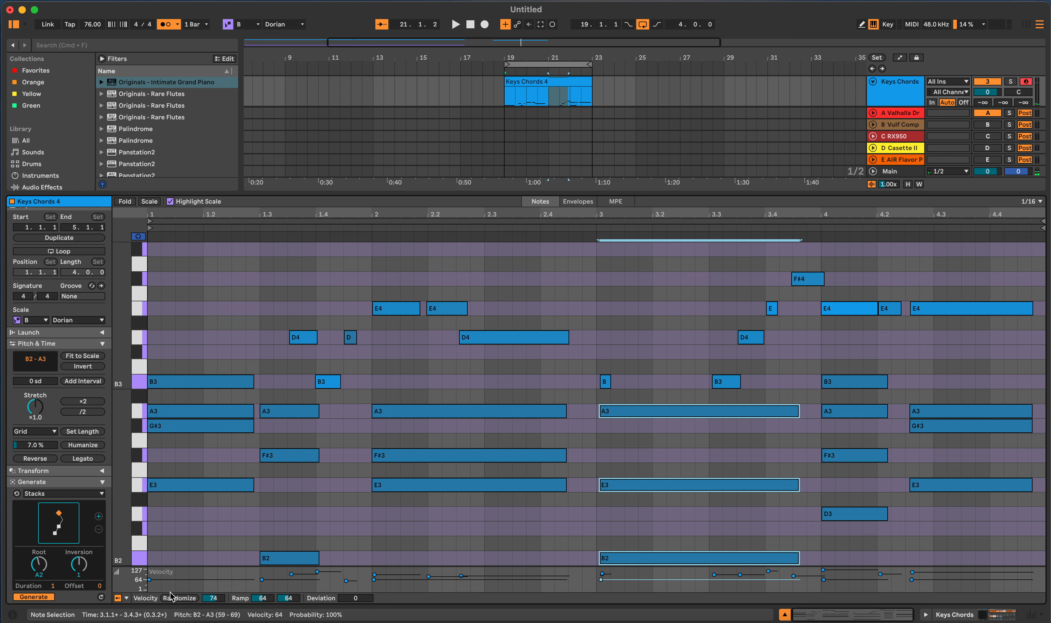
{"action": "mouse_move", "coordinate": [205, 600]}
{"action": "left_mouse_down"}
{"action": "mouse_move", "coordinate": [206, 614]}
{"action": "mouse_move", "coordinate": [205, 601]}
{"action": "left_mouse_up"}
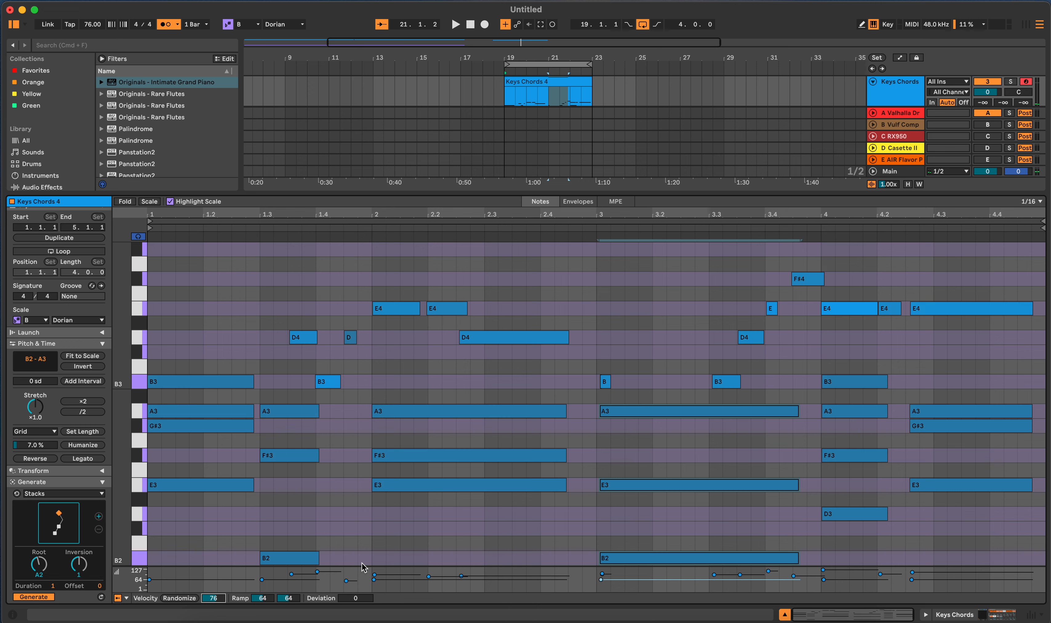
{"action": "left_click", "coordinate": [570, 507]}
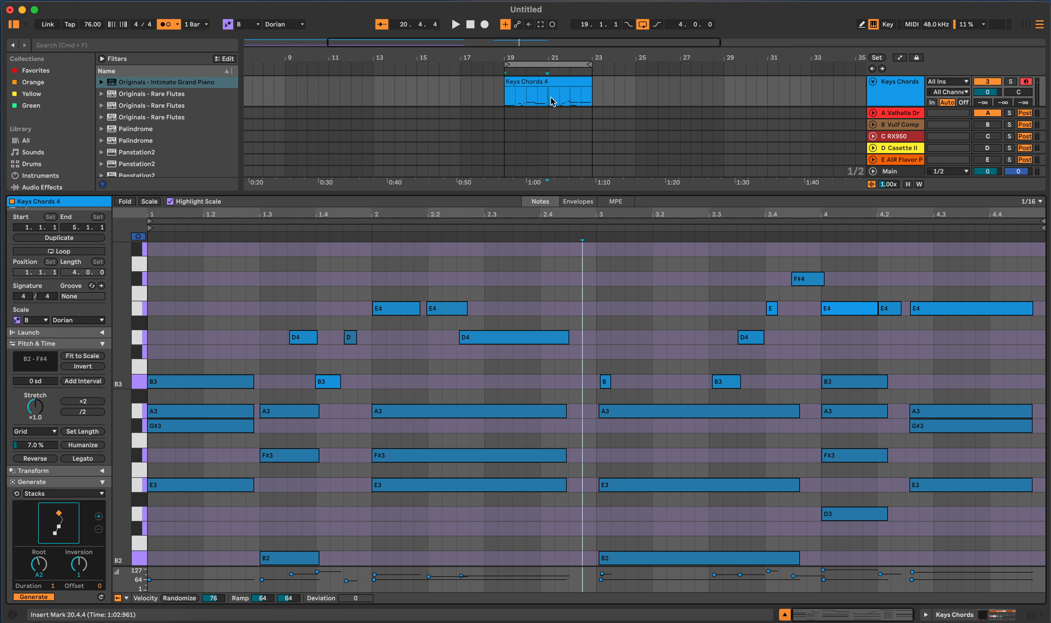
Return to the Keys Chords track's devices, disarm the track for recording and select the Keys Chords 4 clip.
{"action": "key", "text": "shift+Tab"}
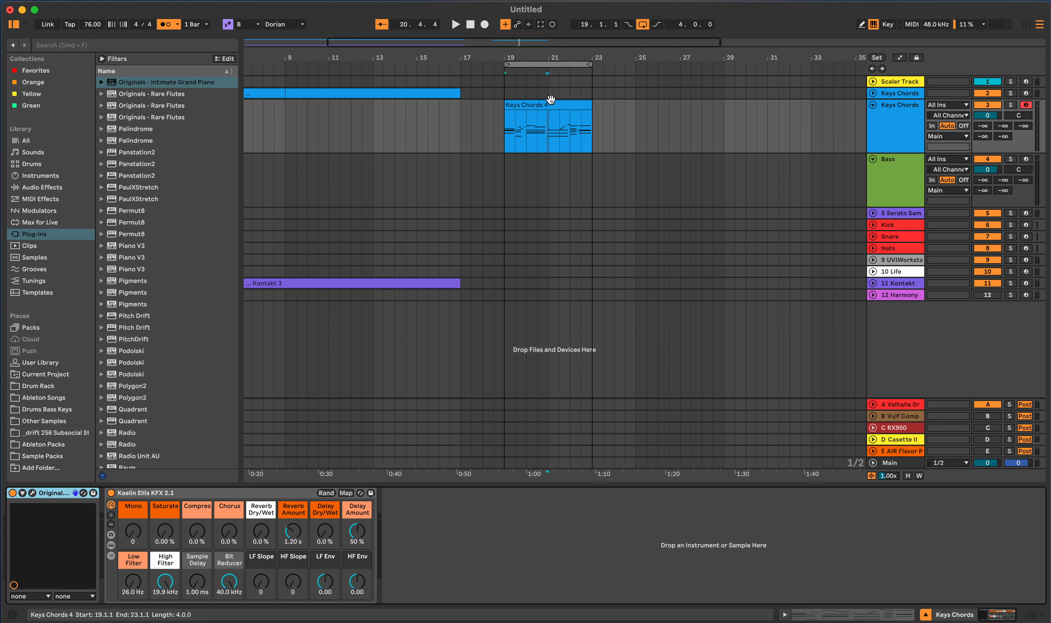
{"action": "left_click", "coordinate": [571, 107]}
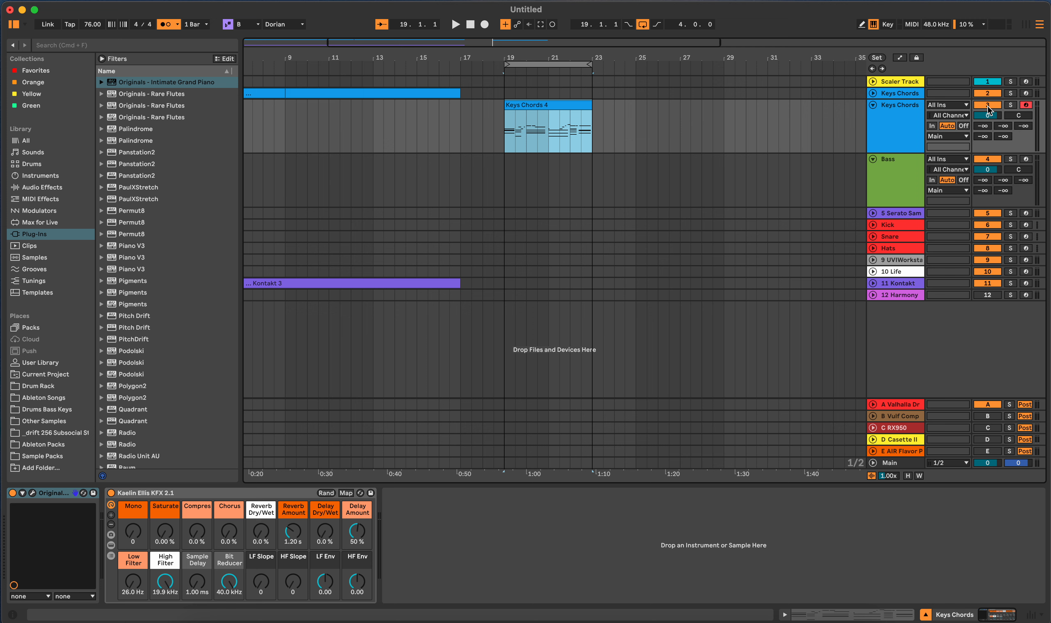
{"action": "left_click", "coordinate": [1026, 106]}
{"action": "left_click", "coordinate": [542, 106]}
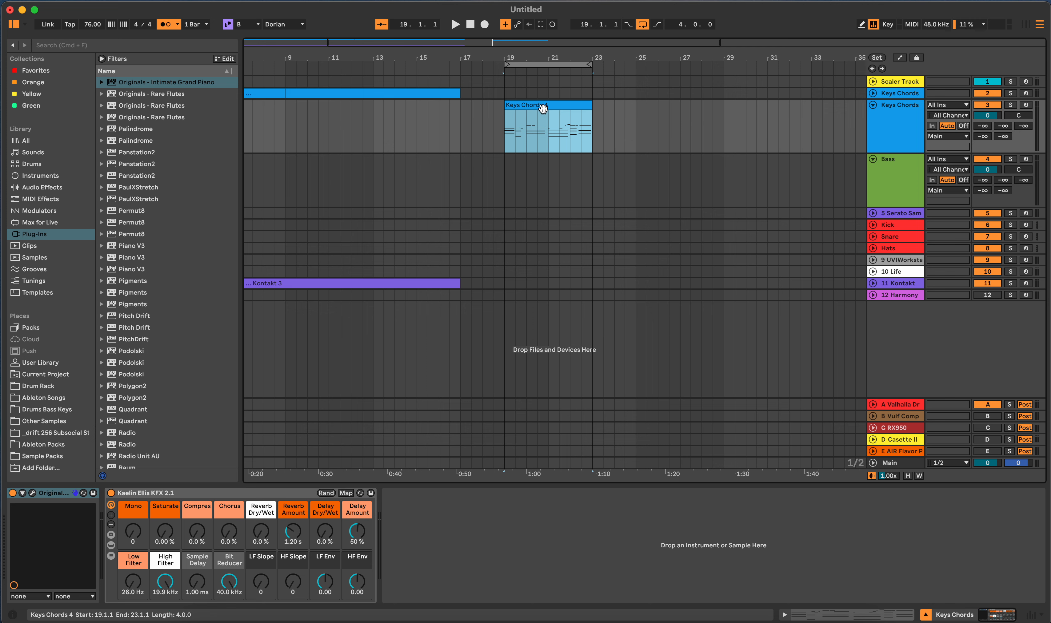